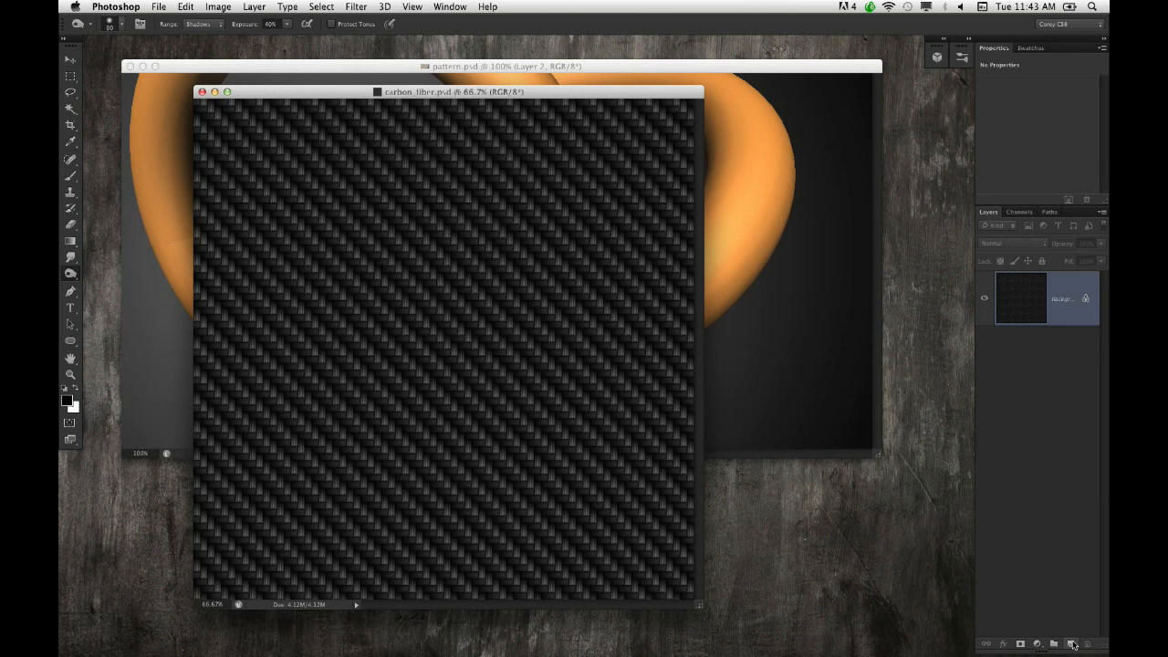
Step: Check the carbon fiber pattern's seamless tiling with an Offset preview of 846 pixels right and 606 down using Wrap Around, and cancel it
{"action": "left_click", "coordinate": [332, 8]}
{"action": "mouse_move", "coordinate": [357, 7]}
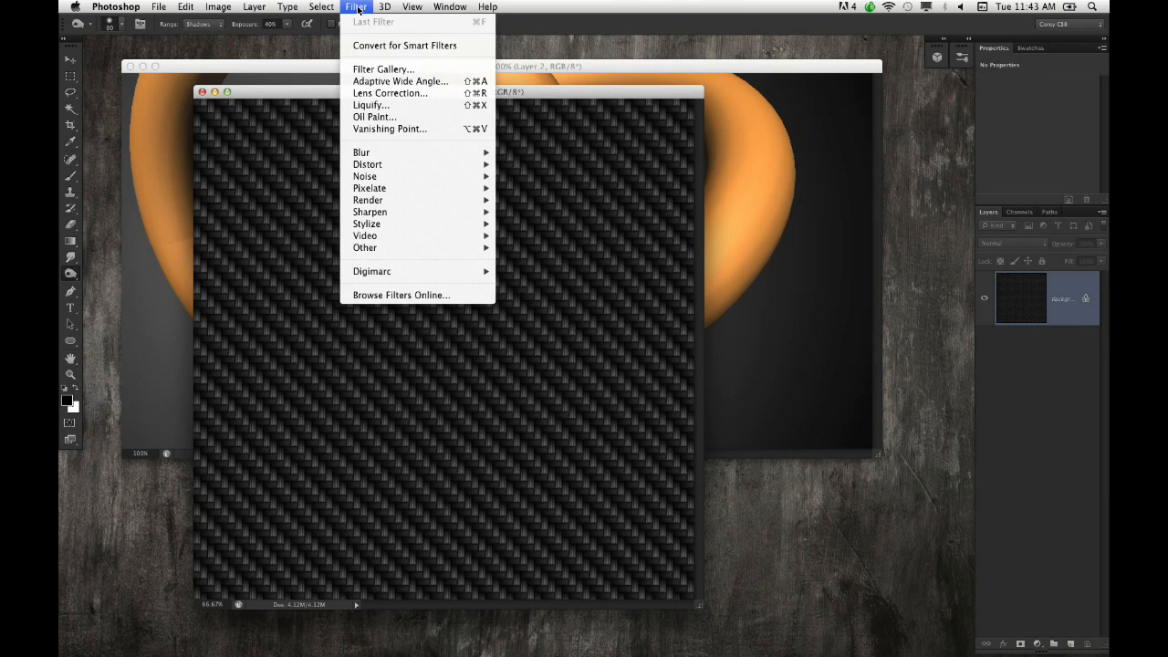
{"action": "mouse_move", "coordinate": [403, 249]}
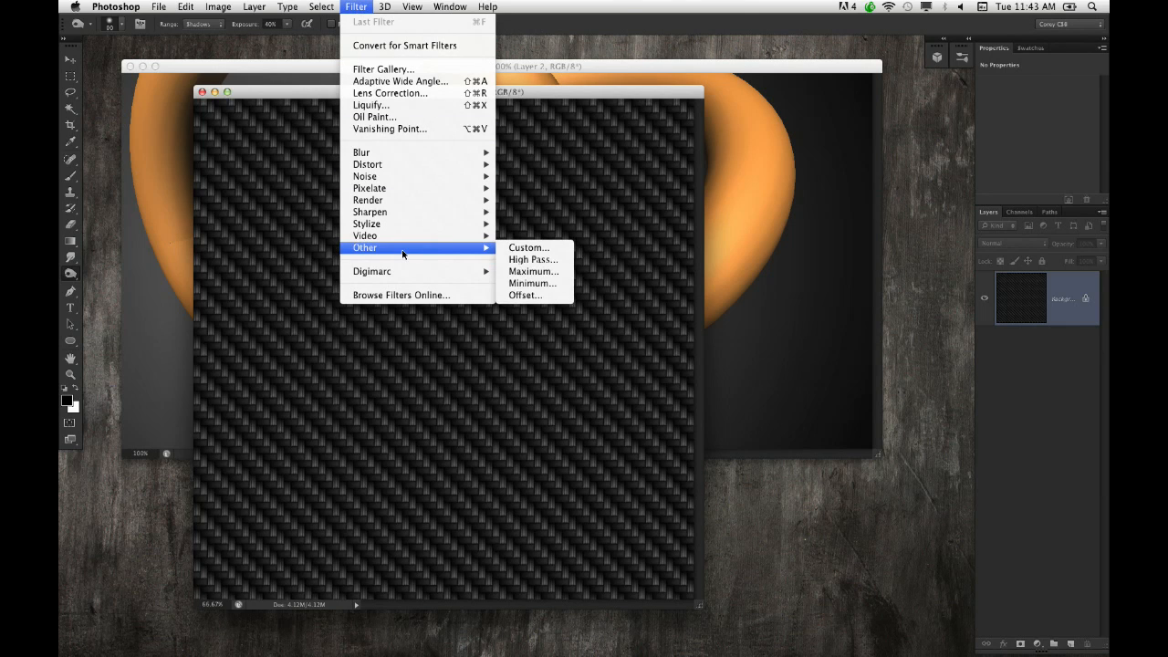
{"action": "left_click", "coordinate": [553, 295]}
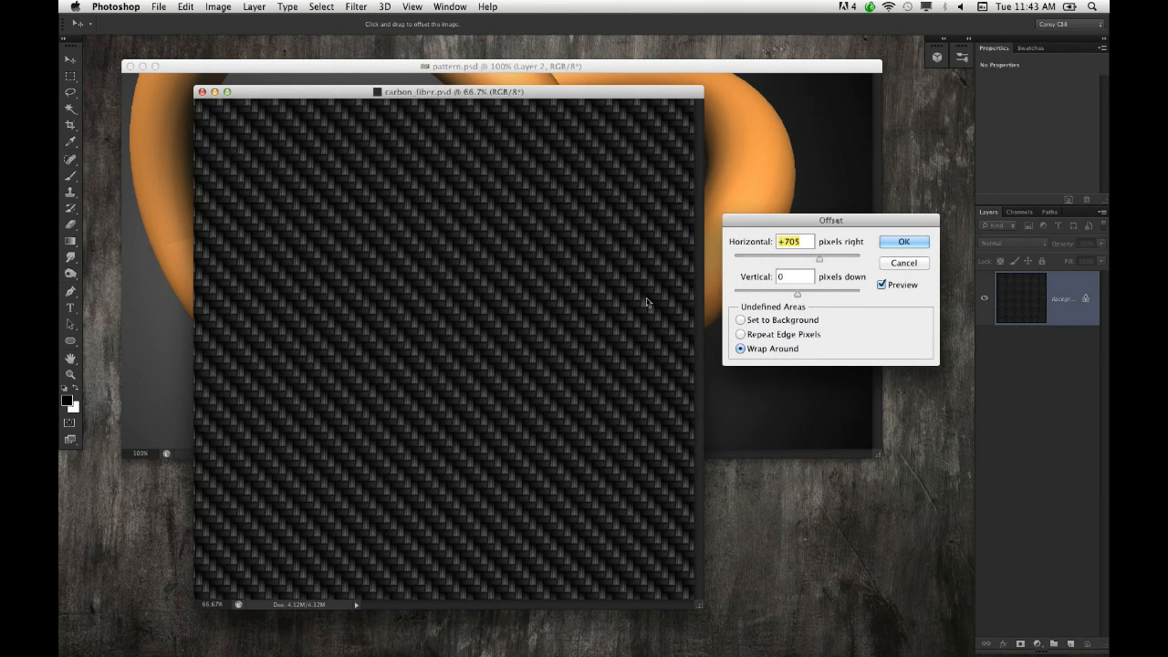
{"action": "left_click_drag", "start_coordinate": [760, 221], "coordinate": [646, 181]}
{"action": "mouse_move", "coordinate": [705, 219]}
{"action": "left_mouse_down"}
{"action": "mouse_move", "coordinate": [694, 219]}
{"action": "mouse_move", "coordinate": [690, 253]}
{"action": "mouse_move", "coordinate": [709, 252]}
{"action": "mouse_move", "coordinate": [714, 221]}
{"action": "mouse_move", "coordinate": [724, 221]}
{"action": "left_mouse_up"}
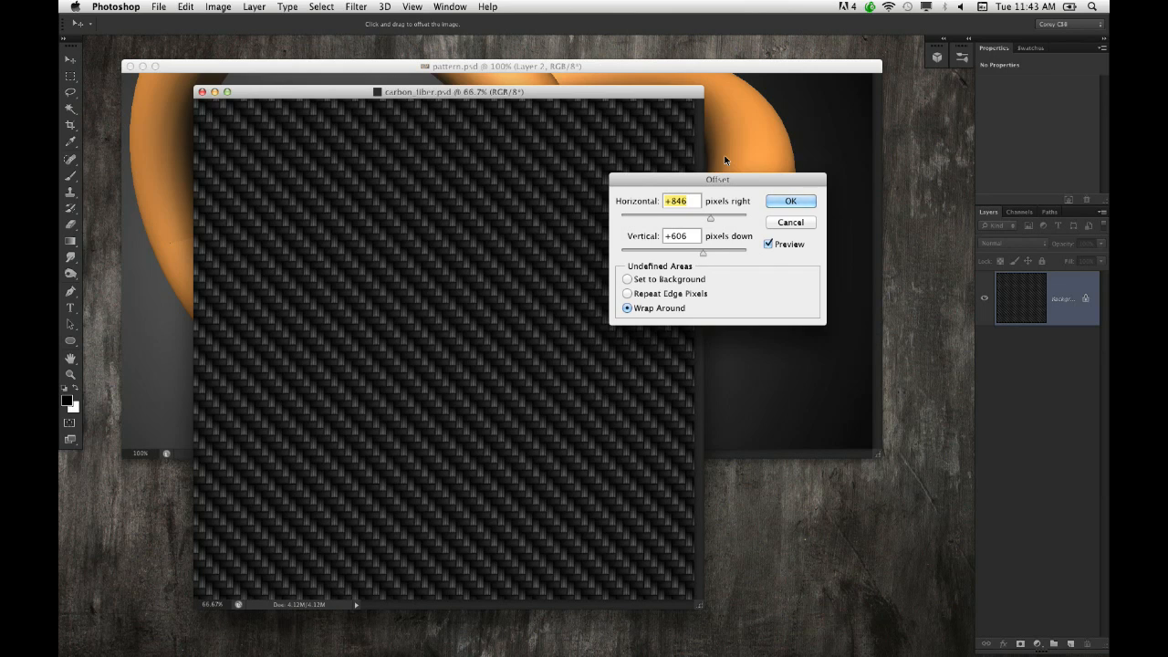
{"action": "left_click", "coordinate": [788, 221]}
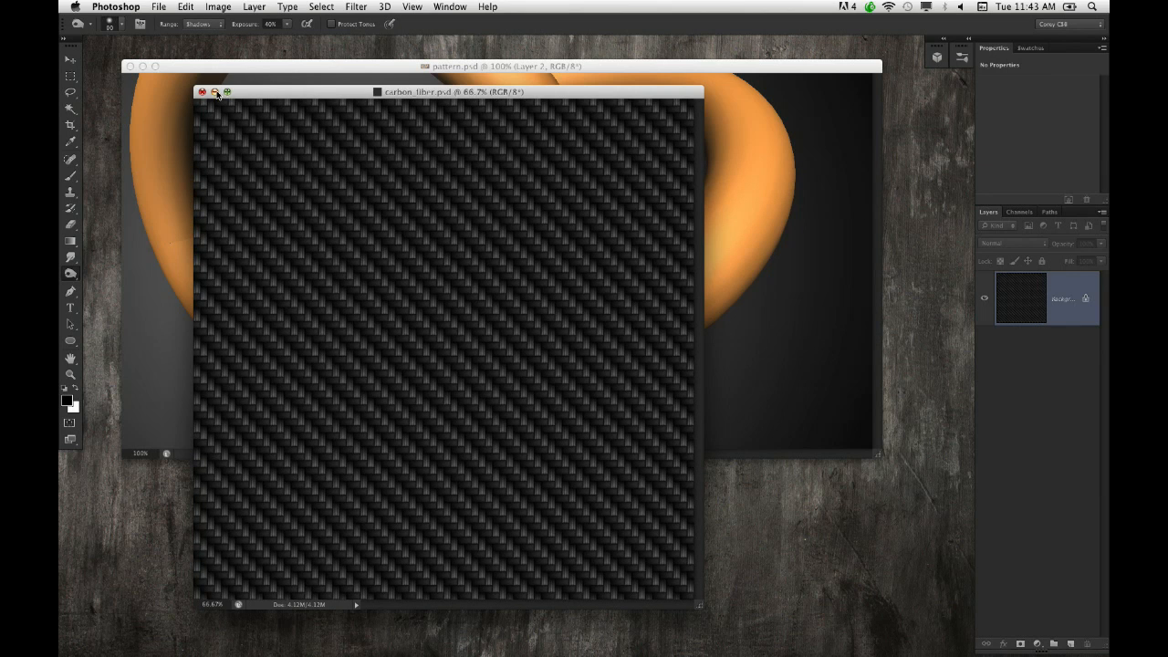
Step: Minimize carbon_fiber.psd and arrange the 3D scene list and its properties side by side as floating windows over pattern.psd
{"action": "left_click", "coordinate": [214, 92]}
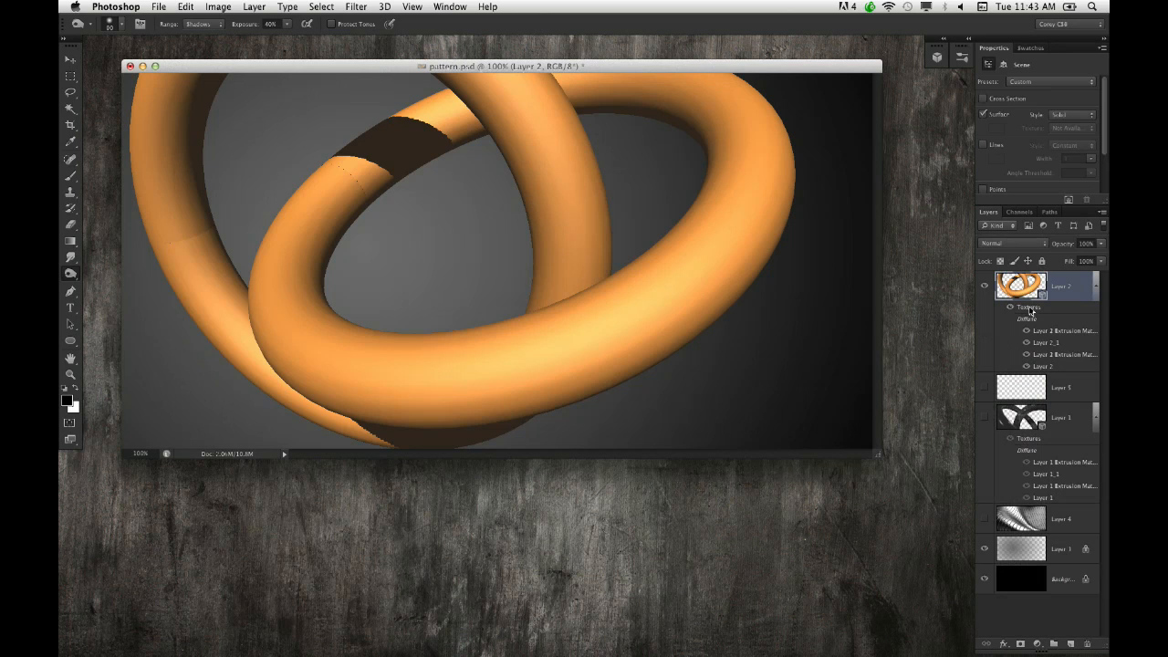
{"action": "left_click", "coordinate": [454, 8]}
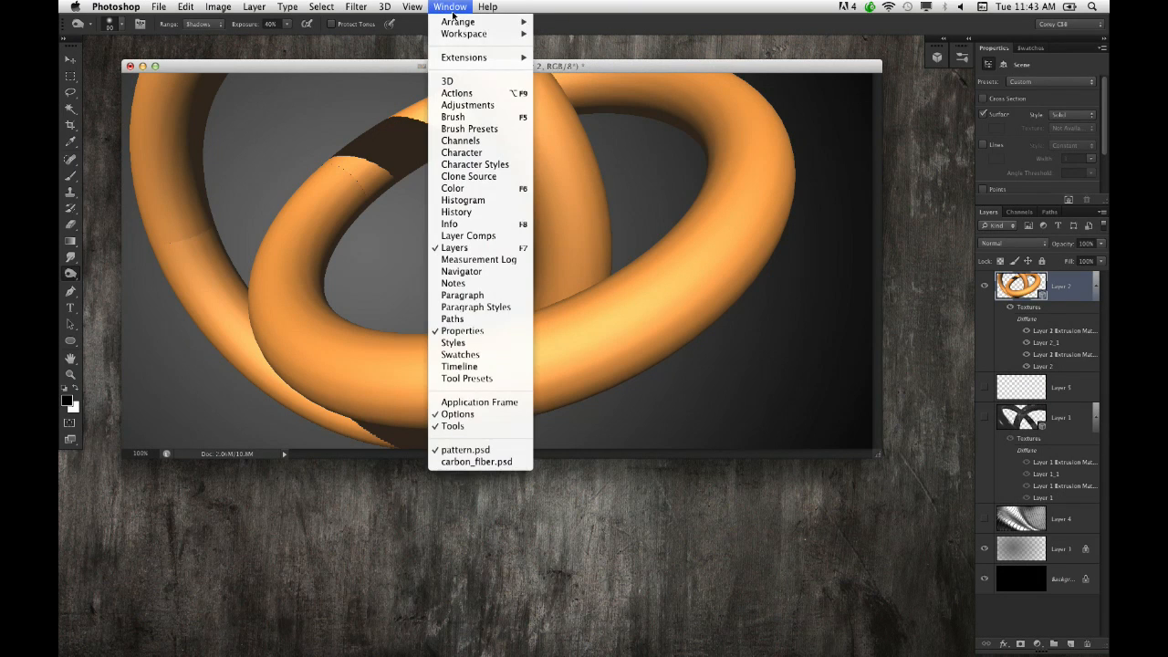
{"action": "left_click", "coordinate": [469, 84]}
{"action": "left_click_drag", "start_coordinate": [789, 56], "coordinate": [304, 169]}
{"action": "left_click", "coordinate": [450, 6]}
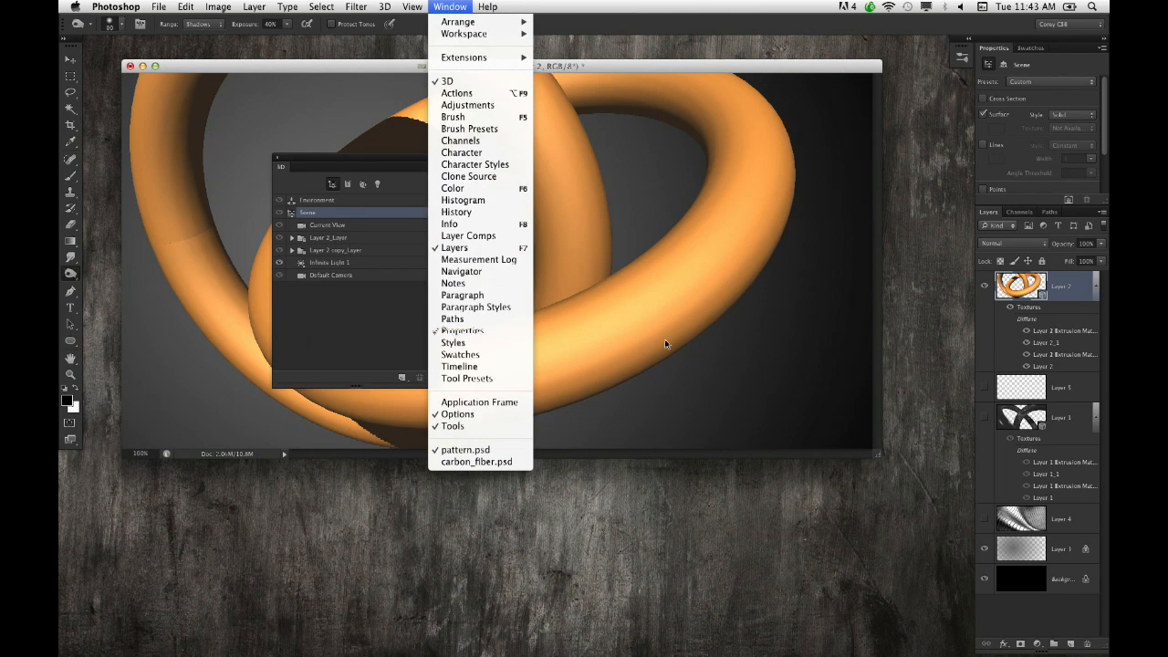
{"action": "left_click", "coordinate": [1033, 112]}
{"action": "left_click_drag", "start_coordinate": [988, 51], "coordinate": [620, 128]}
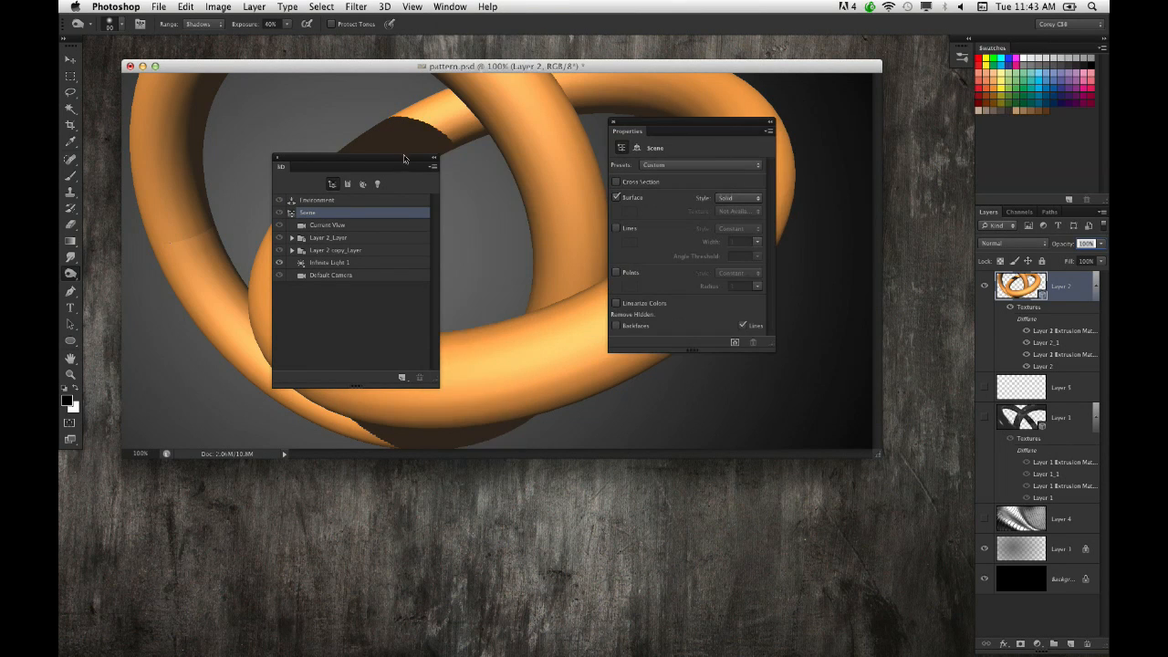
{"action": "left_click_drag", "start_coordinate": [406, 162], "coordinate": [522, 143]}
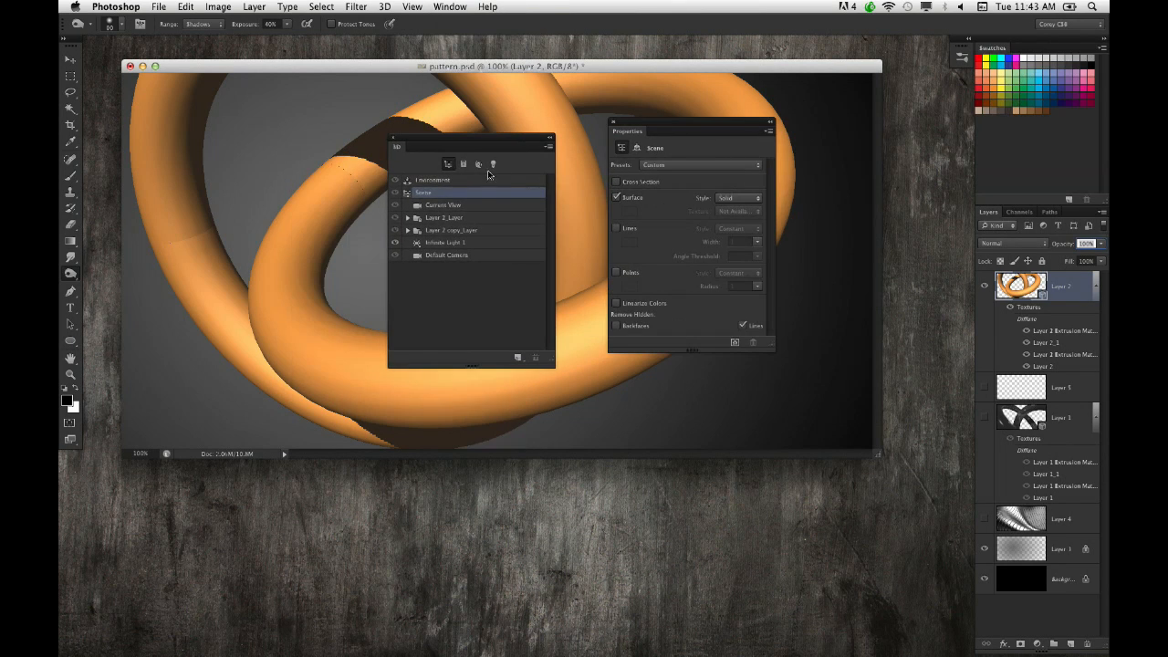
Step: Replace the diffuse texture of the Layer 2 Extrusion Material with carbon_fiber.psd from the Desktop
{"action": "left_click", "coordinate": [484, 219]}
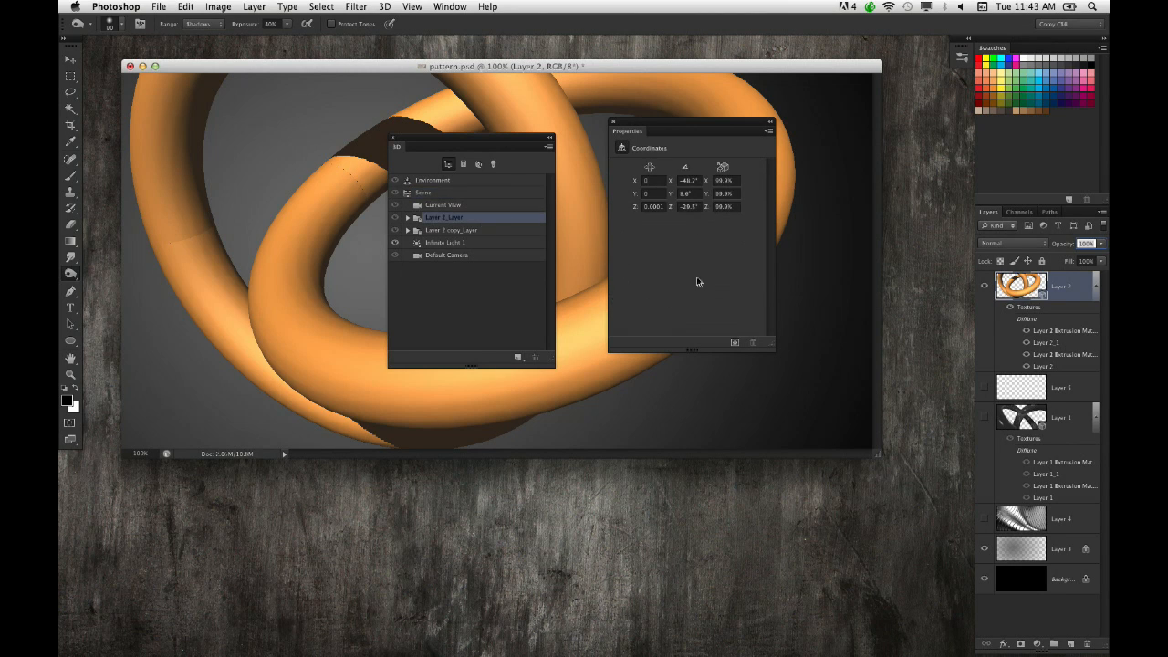
{"action": "left_click", "coordinate": [408, 218]}
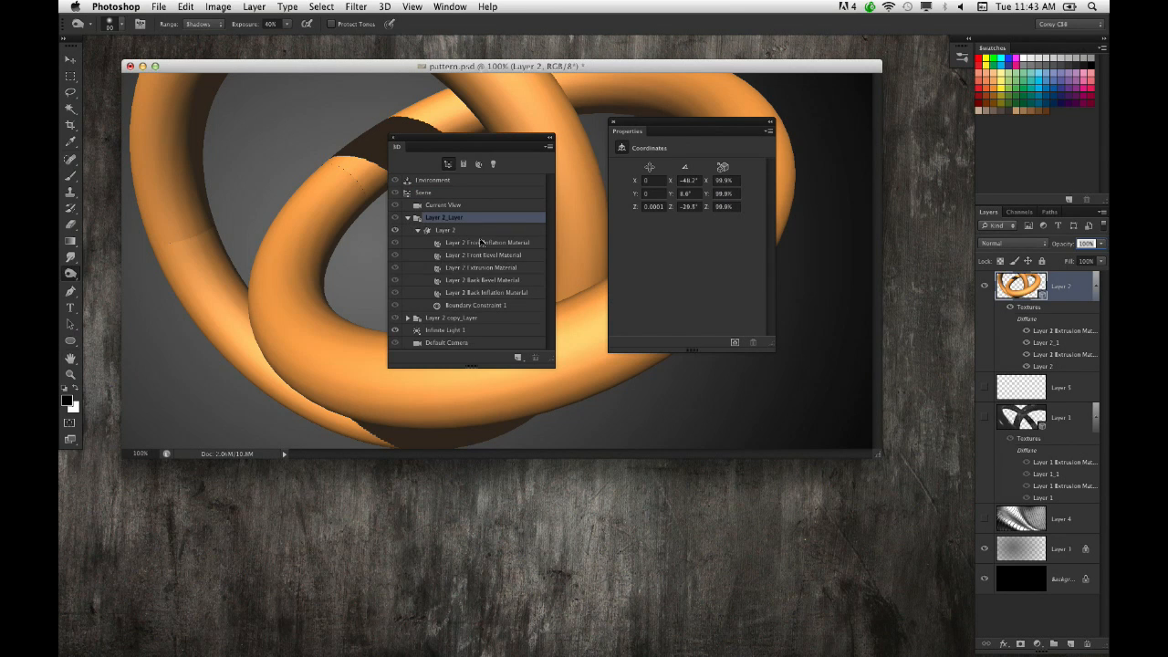
{"action": "left_click", "coordinate": [517, 229]}
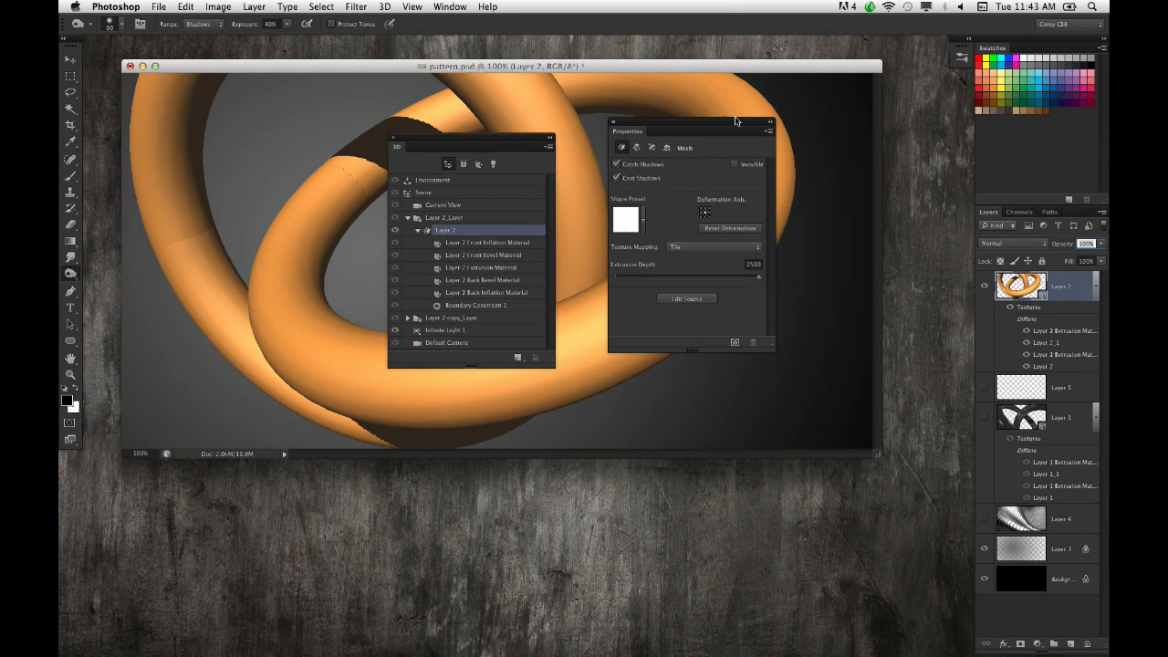
{"action": "left_click_drag", "start_coordinate": [668, 126], "coordinate": [723, 138]}
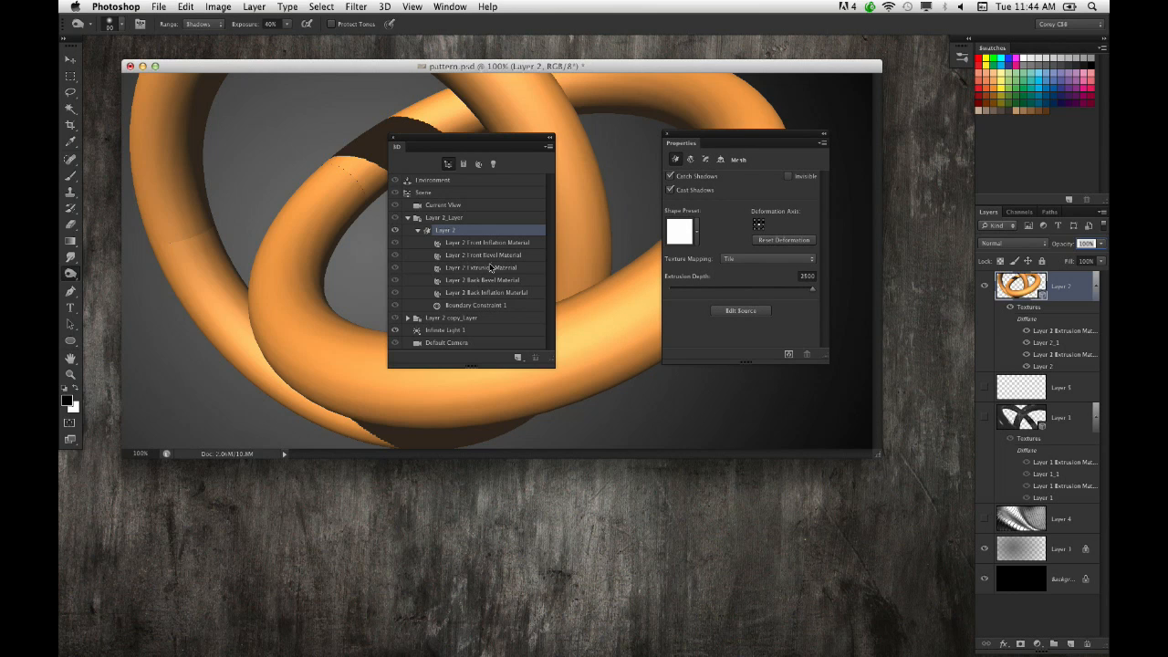
{"action": "left_click", "coordinate": [497, 268]}
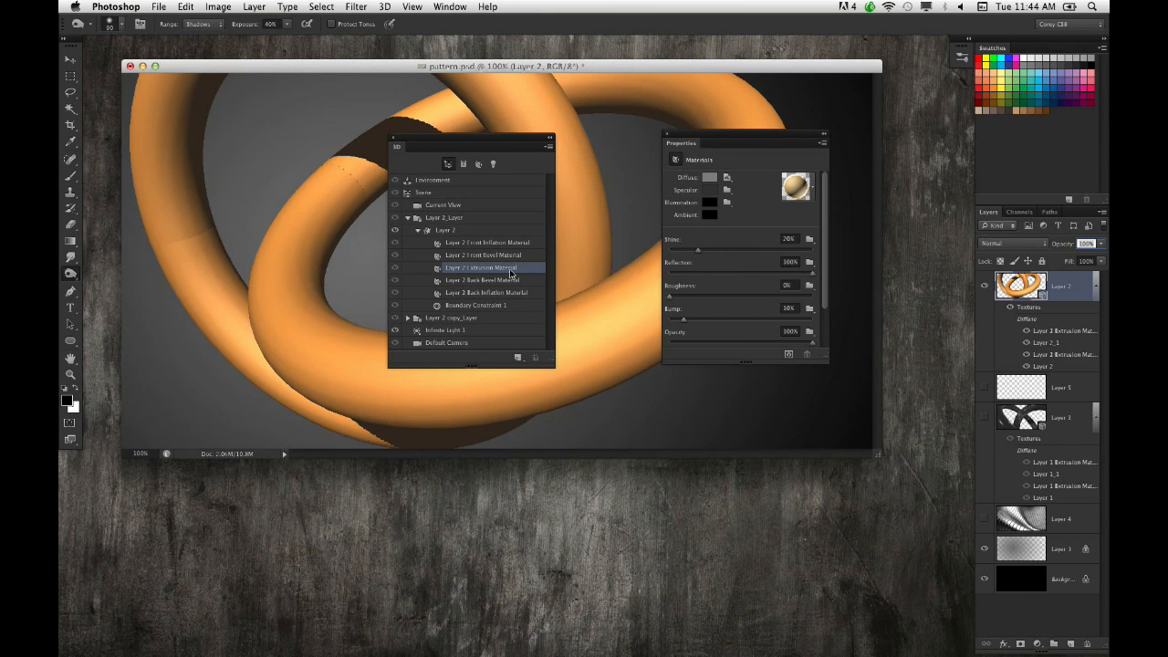
{"action": "left_click", "coordinate": [727, 177]}
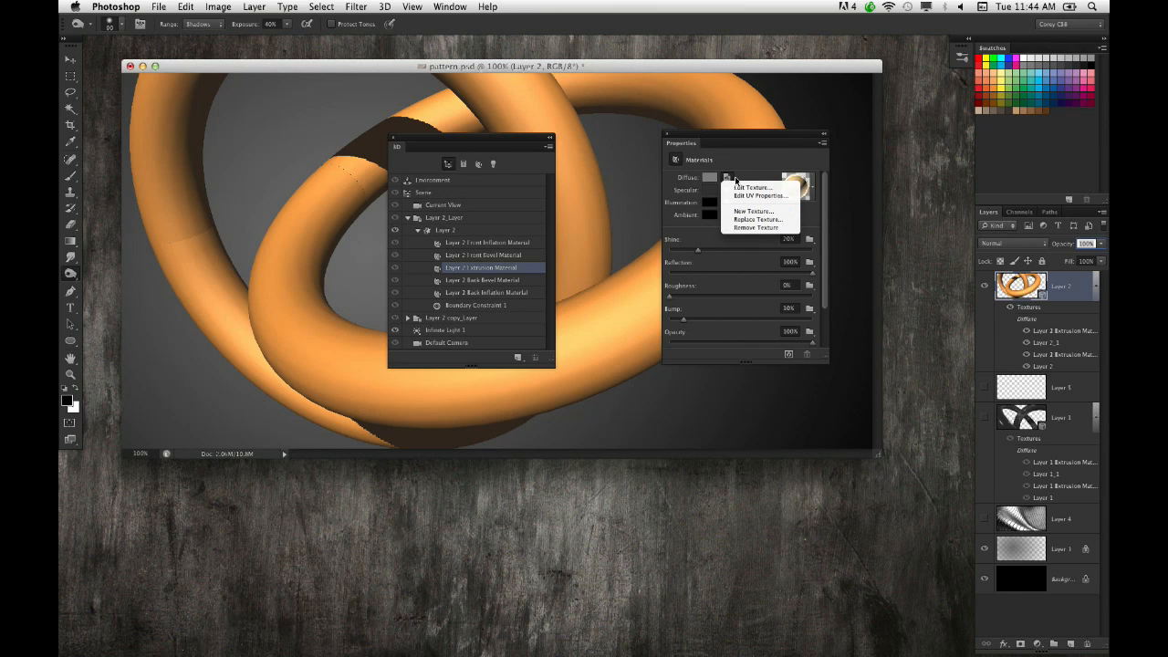
{"action": "left_click", "coordinate": [781, 221]}
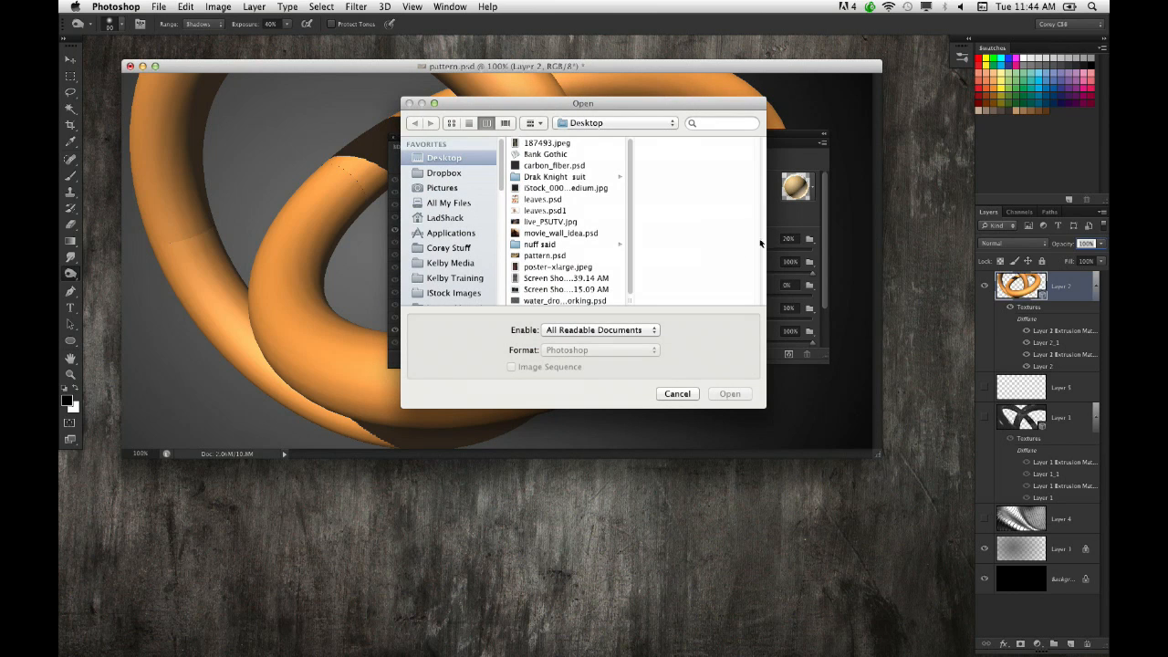
{"action": "left_click", "coordinate": [574, 167]}
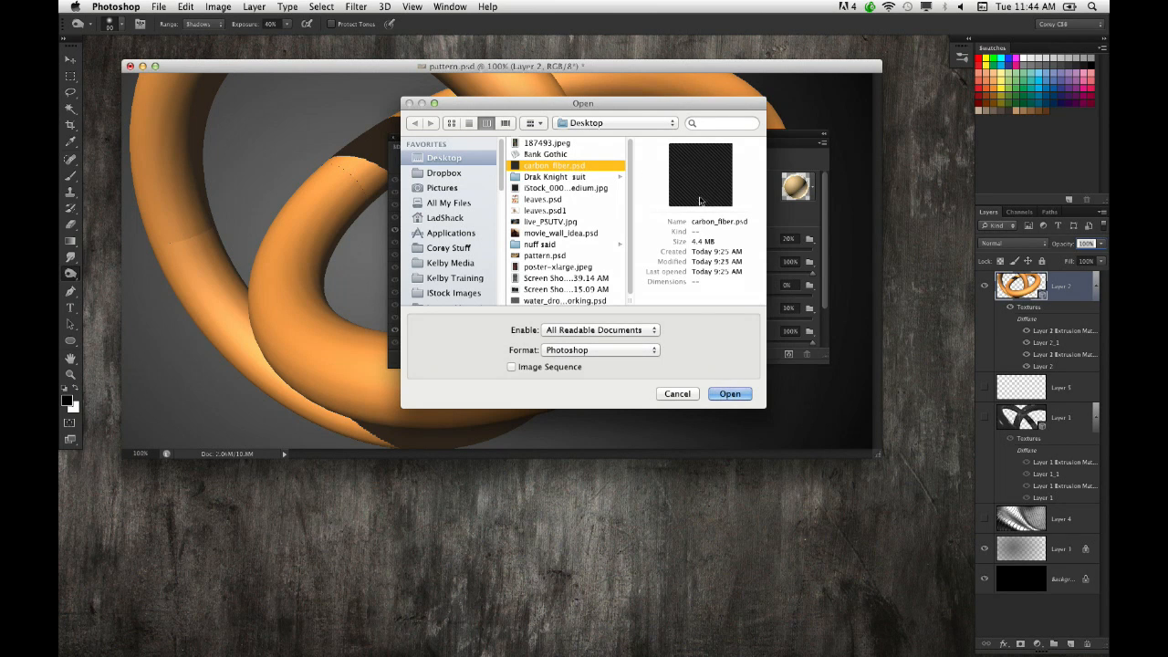
{"action": "left_click", "coordinate": [730, 397]}
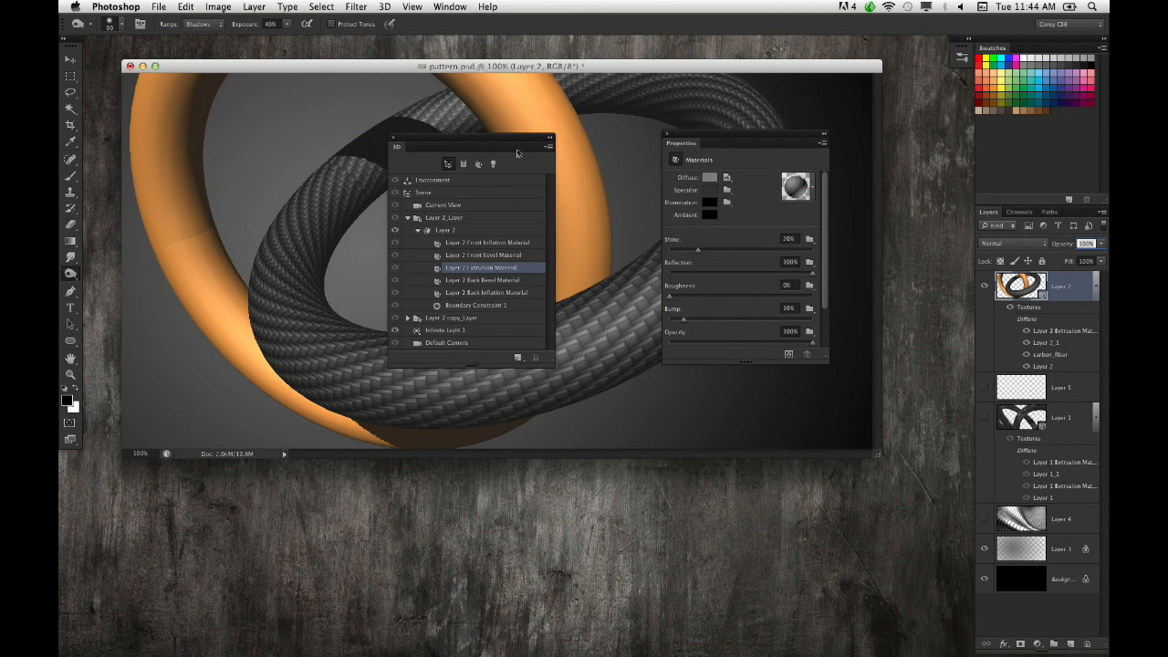
{"action": "left_click_drag", "start_coordinate": [517, 145], "coordinate": [717, 417]}
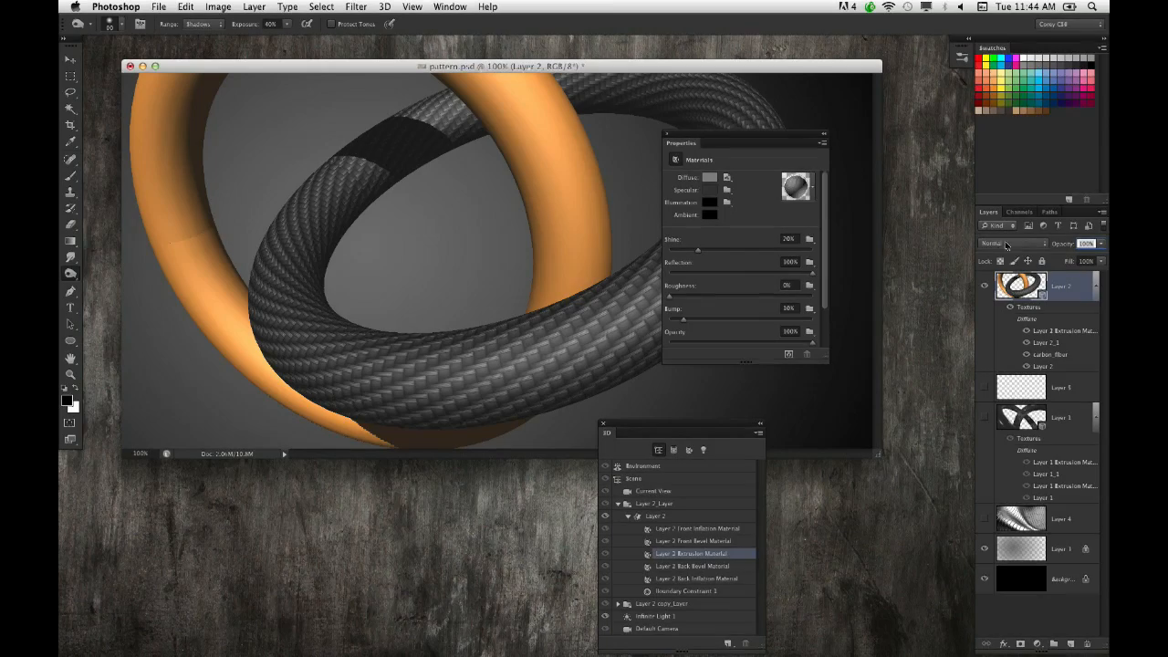
{"action": "left_click", "coordinate": [702, 411]}
{"action": "left_click_drag", "start_coordinate": [654, 428], "coordinate": [445, 158]}
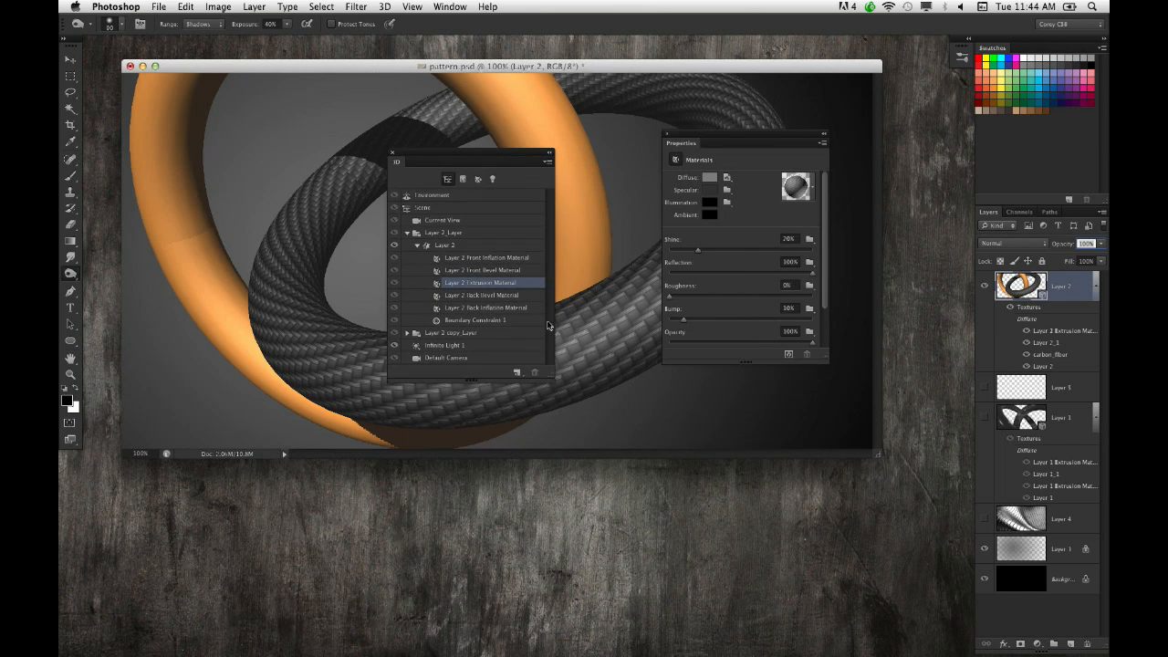
{"action": "left_click", "coordinate": [465, 248]}
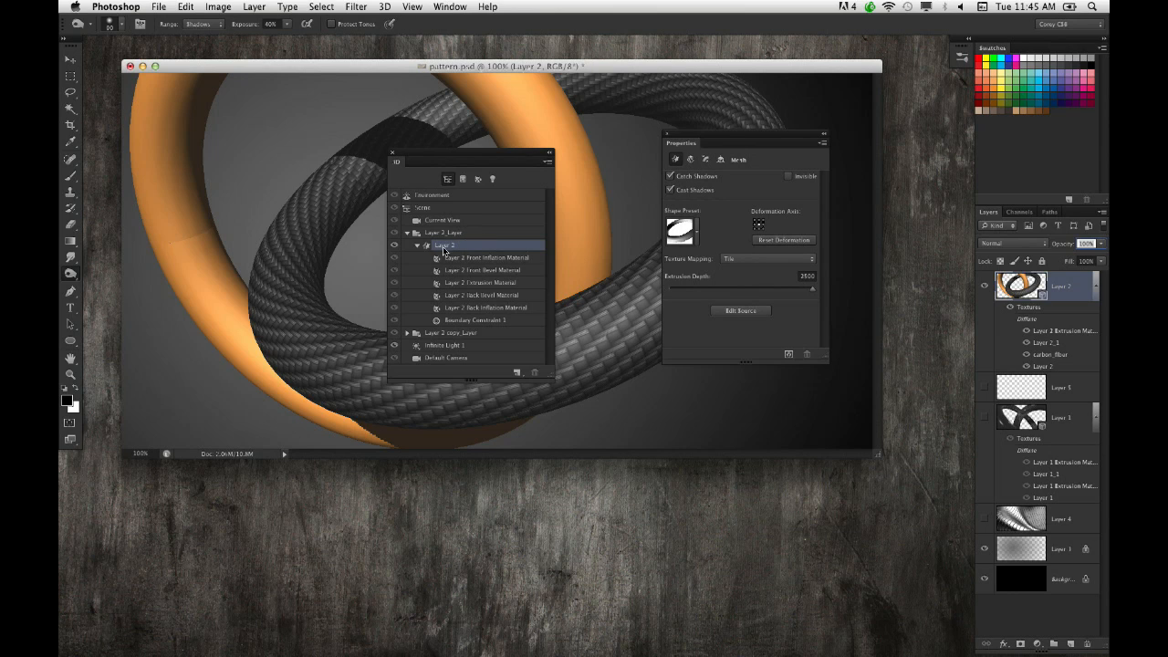
{"action": "left_click", "coordinate": [519, 260]}
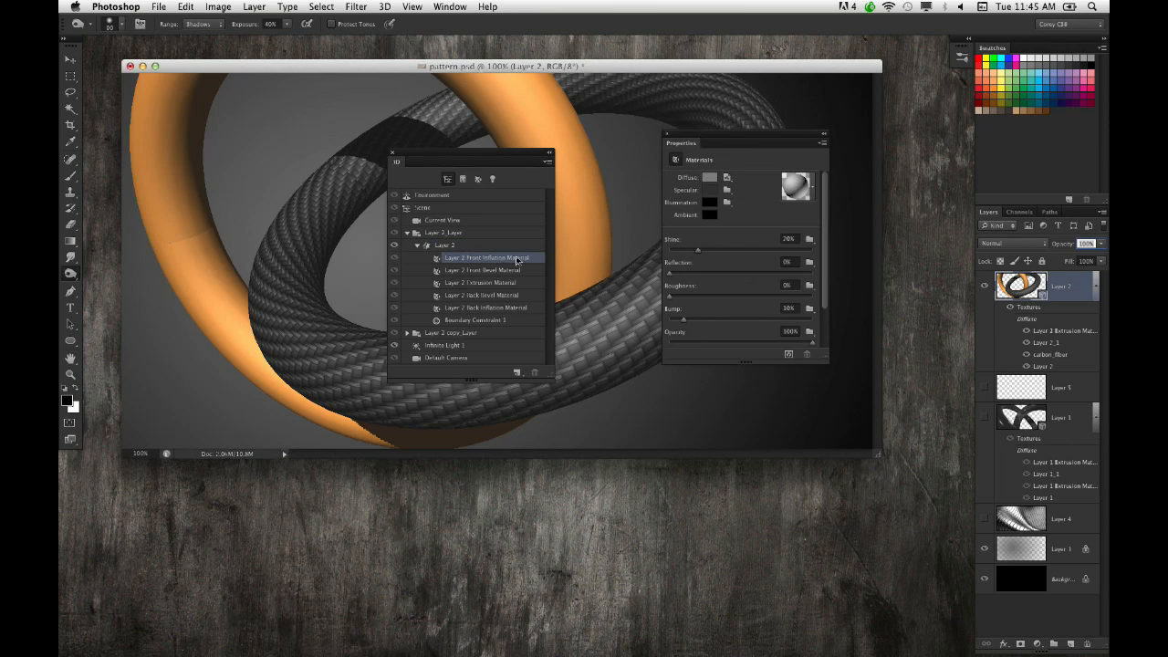
{"action": "left_click", "coordinate": [493, 271]}
{"action": "left_click", "coordinate": [500, 283]}
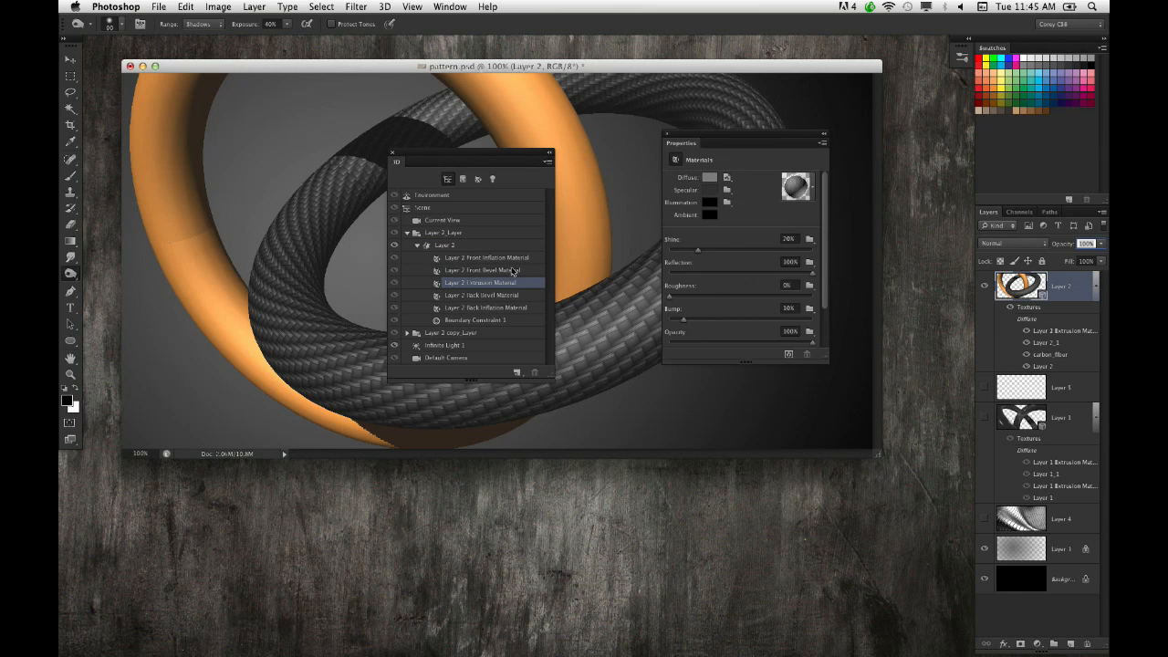
Step: Try the Scale texture mapping on the Layer 2 mesh and return it to Tile
{"action": "left_click", "coordinate": [476, 248]}
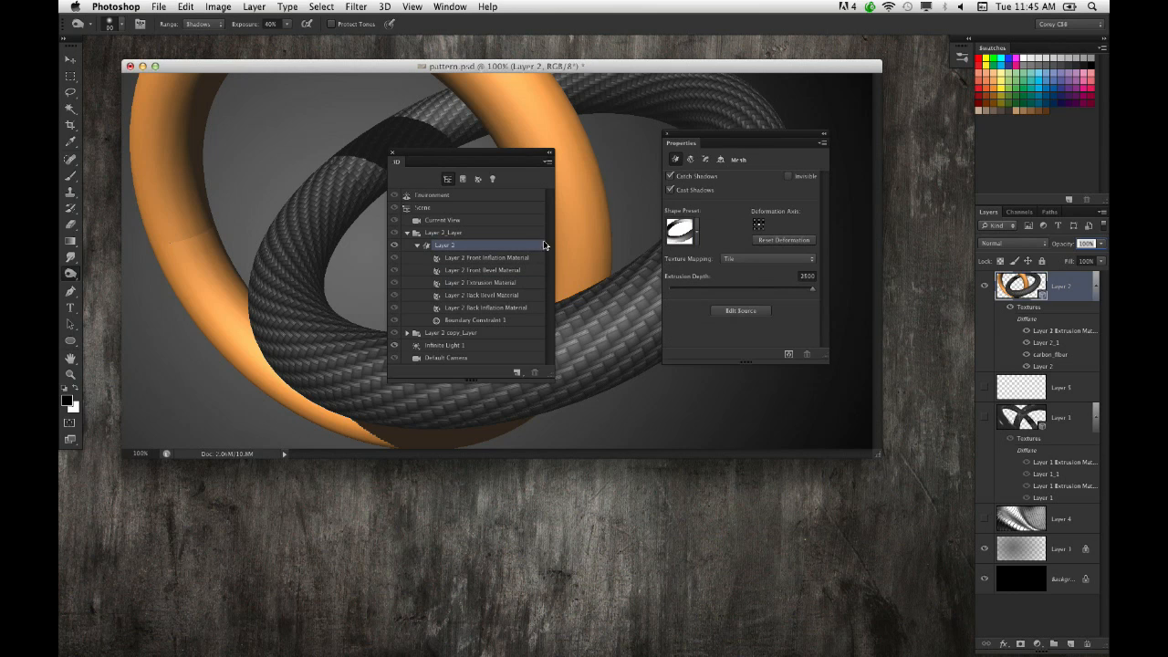
{"action": "left_click", "coordinate": [723, 261]}
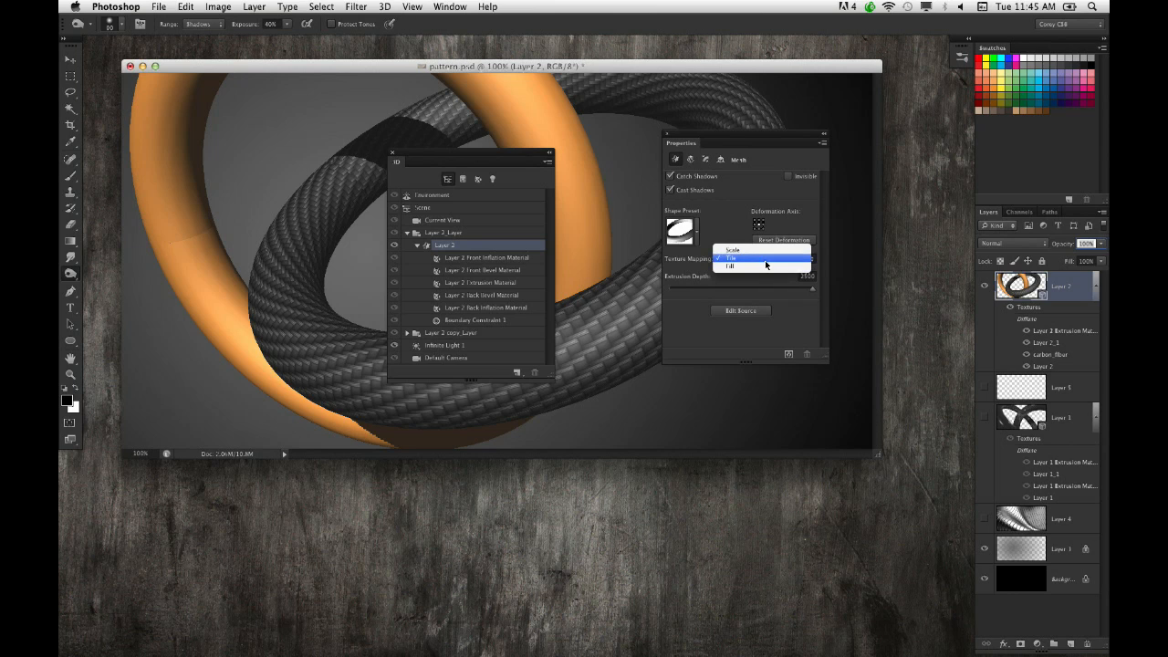
{"action": "left_click", "coordinate": [765, 250]}
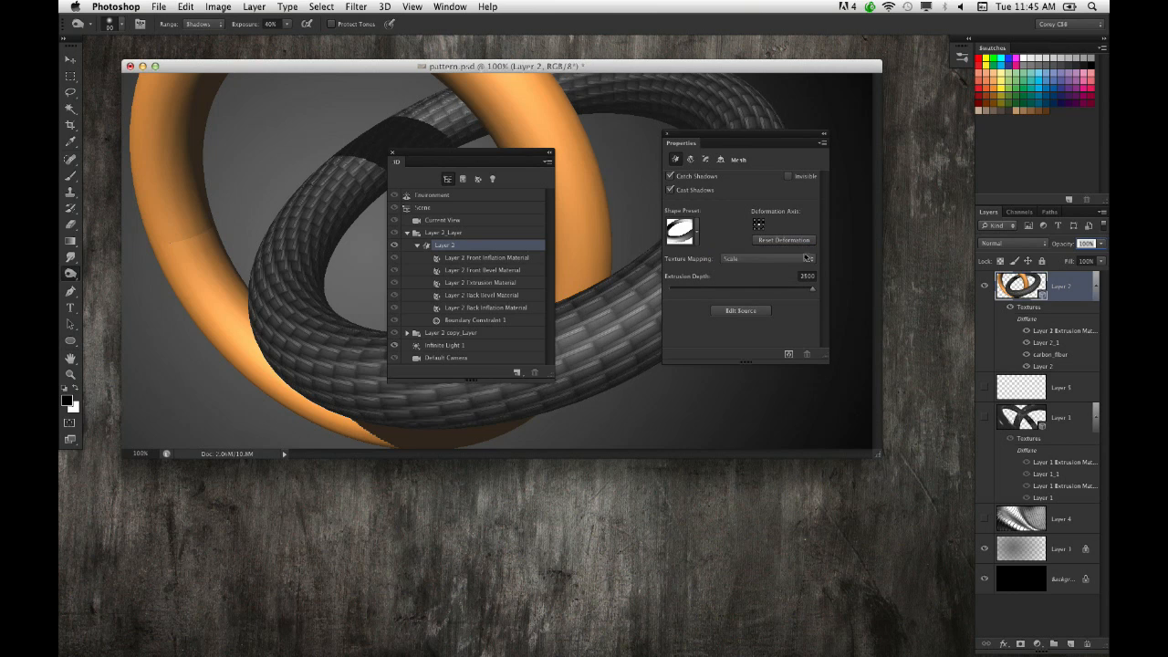
{"action": "left_click_drag", "start_coordinate": [721, 136], "coordinate": [850, 184]}
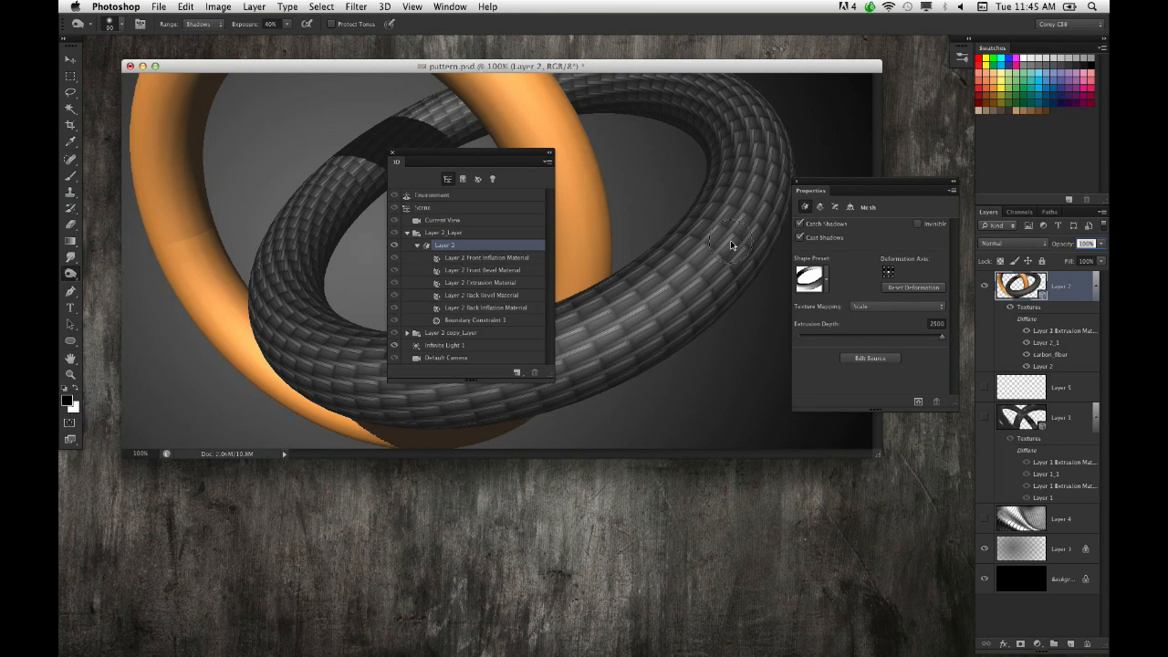
{"action": "left_click", "coordinate": [878, 307]}
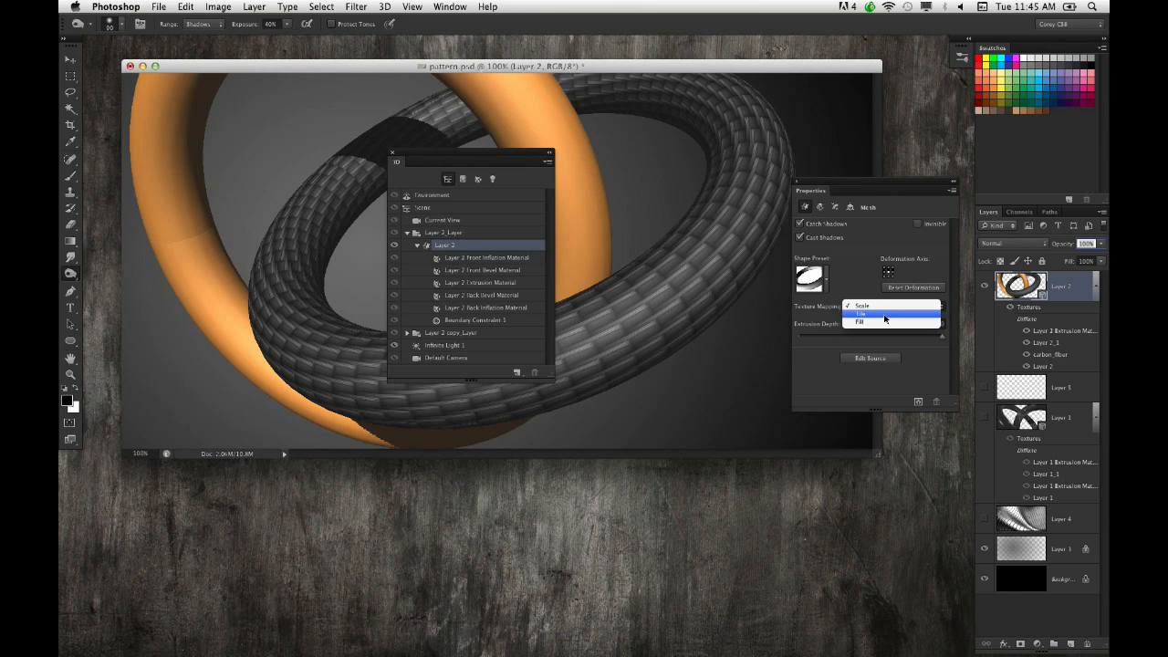
{"action": "left_click", "coordinate": [884, 316]}
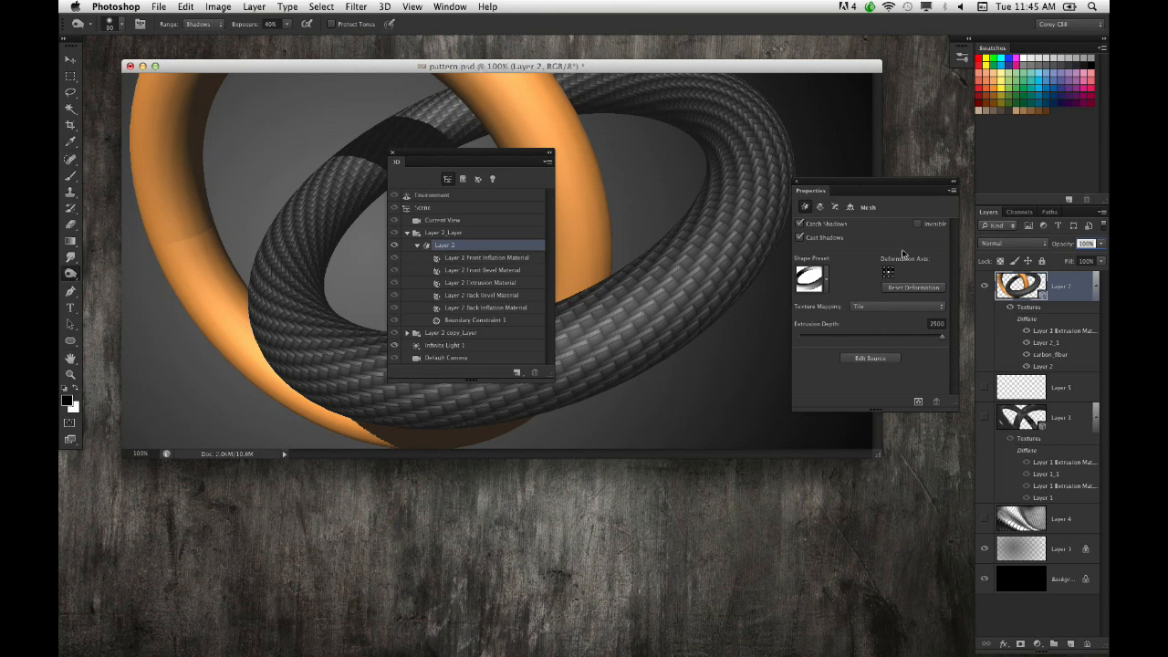
Step: Select the Layer 2 Extrusion Material and move the 3D scene list and properties windows clear of the carbon fiber ring
{"action": "left_click_drag", "start_coordinate": [853, 183], "coordinate": [795, 182]}
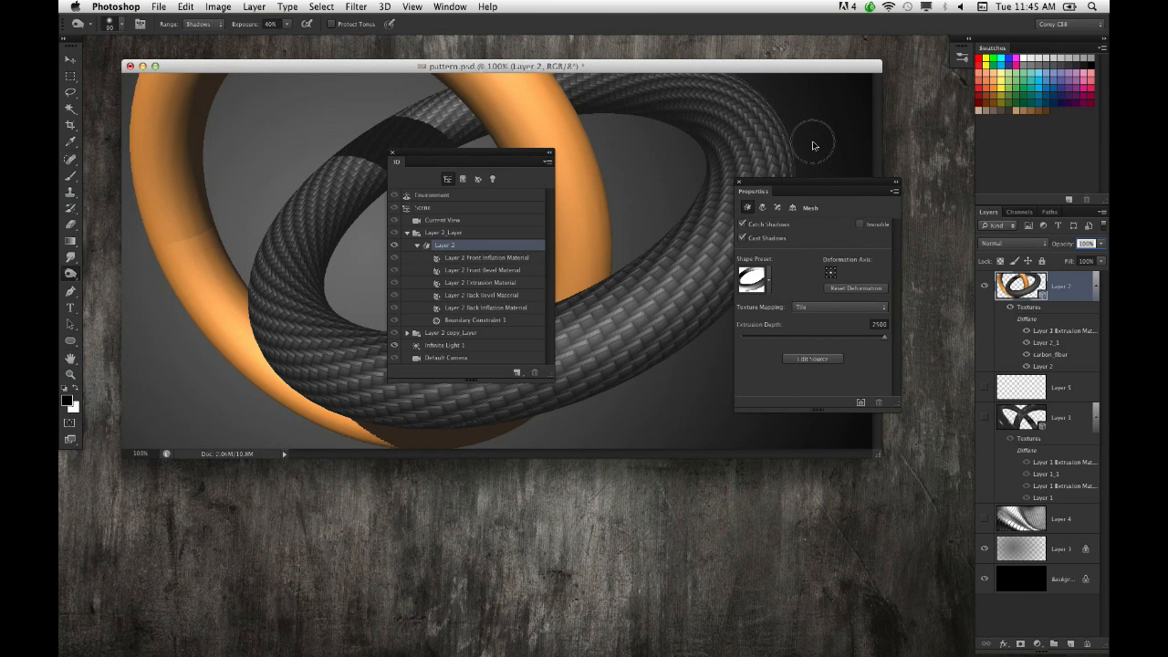
{"action": "left_click", "coordinate": [507, 285]}
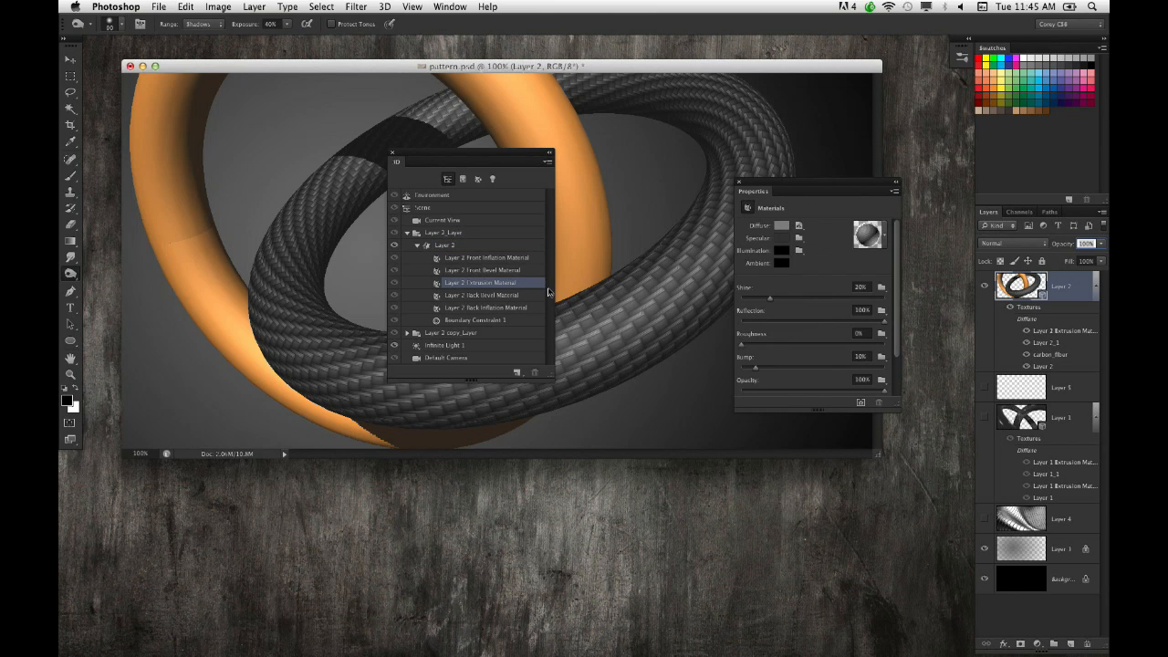
{"action": "left_click_drag", "start_coordinate": [518, 158], "coordinate": [636, 266]}
{"action": "left_click_drag", "start_coordinate": [670, 488], "coordinate": [669, 488]}
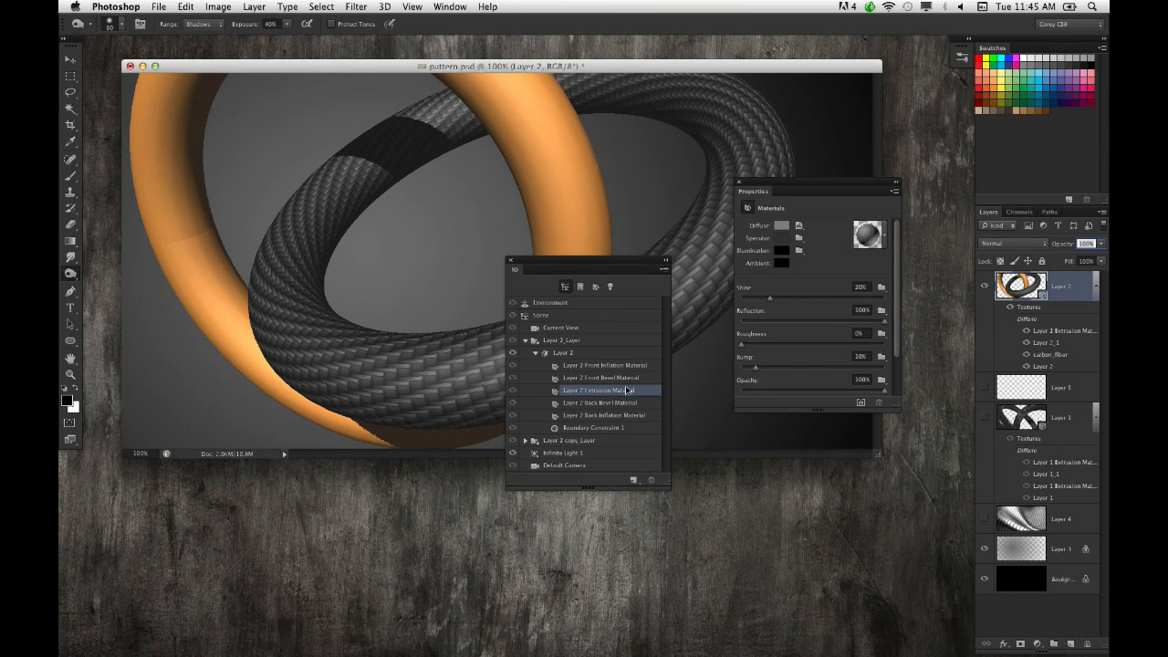
Step: Scale the material's diffuse carbon fiber texture to 296.91% in U and 228.87% in V through its UV properties
{"action": "left_click", "coordinate": [799, 226]}
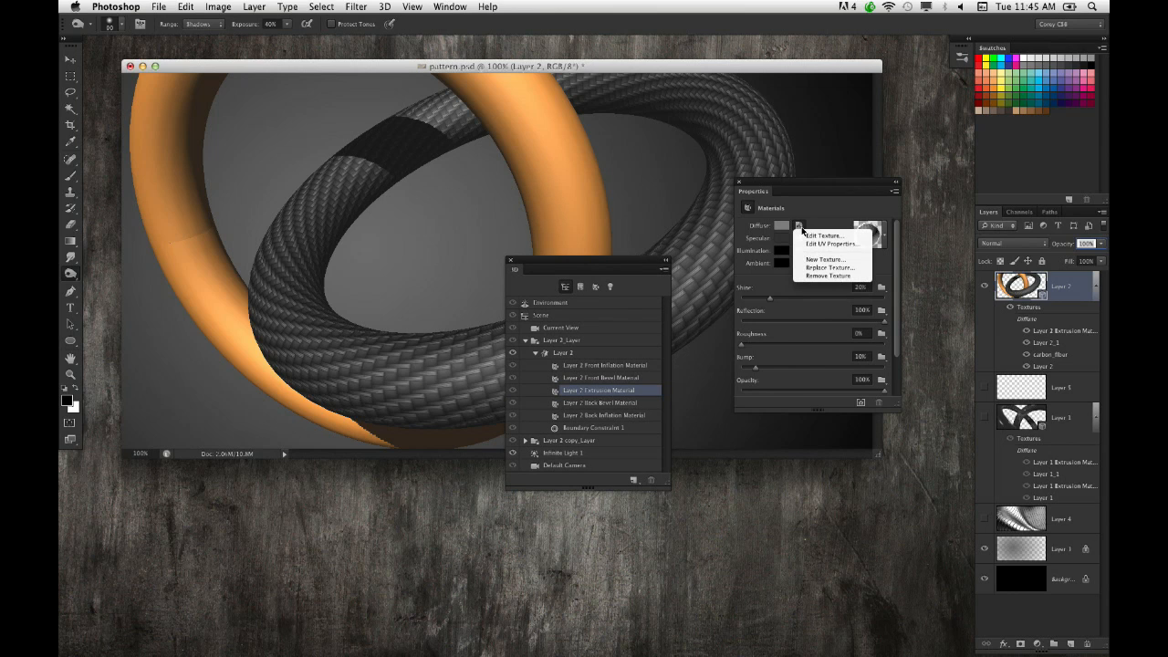
{"action": "left_click", "coordinate": [856, 249]}
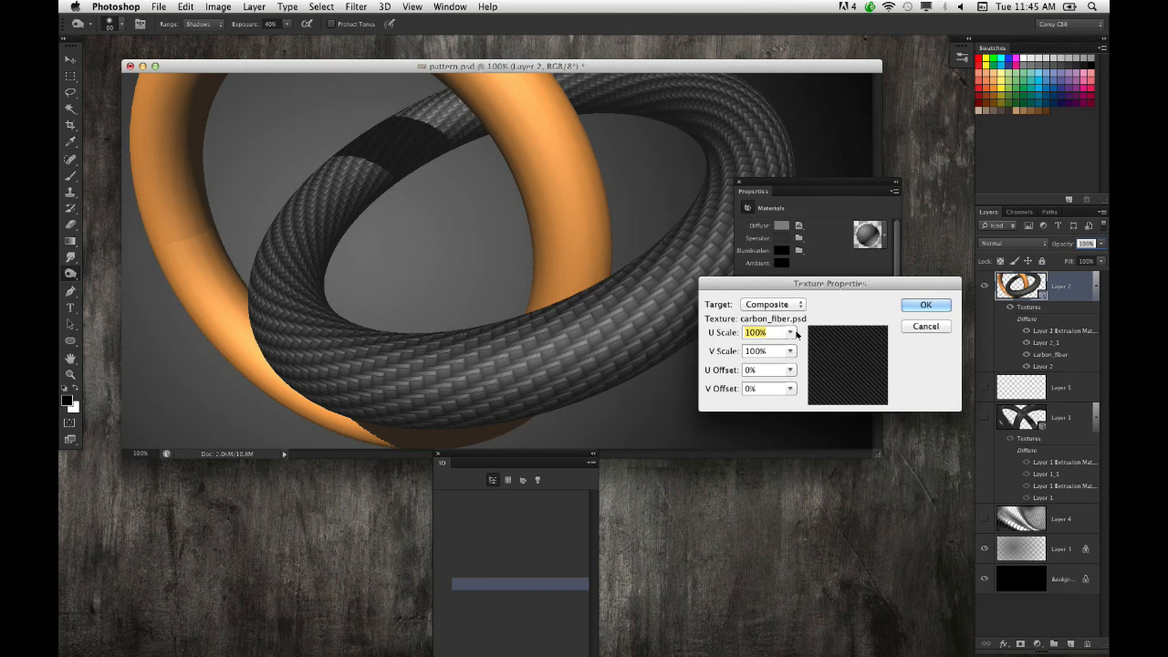
{"action": "mouse_move", "coordinate": [790, 332]}
{"action": "left_mouse_down"}
{"action": "mouse_move", "coordinate": [805, 351]}
{"action": "mouse_move", "coordinate": [794, 354]}
{"action": "left_mouse_up"}
{"action": "mouse_move", "coordinate": [799, 366]}
{"action": "left_mouse_down"}
{"action": "mouse_move", "coordinate": [782, 351]}
{"action": "mouse_move", "coordinate": [801, 353]}
{"action": "mouse_move", "coordinate": [794, 363]}
{"action": "left_mouse_up"}
{"action": "left_click_drag", "start_coordinate": [801, 286], "coordinate": [764, 291]}
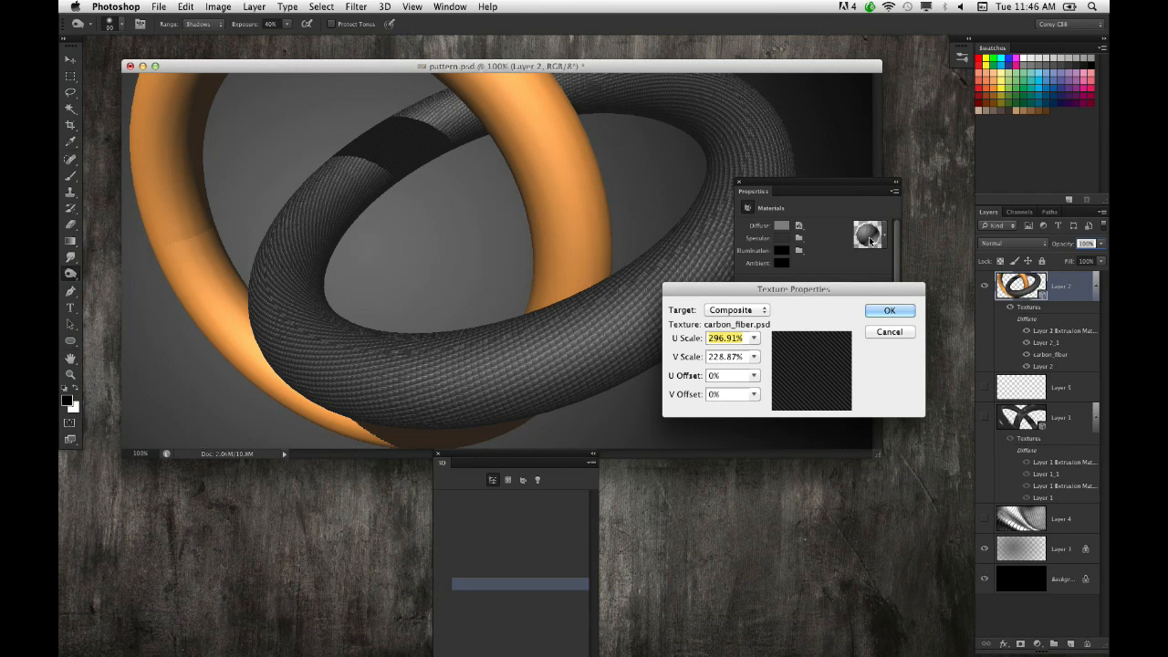
{"action": "left_click", "coordinate": [872, 311]}
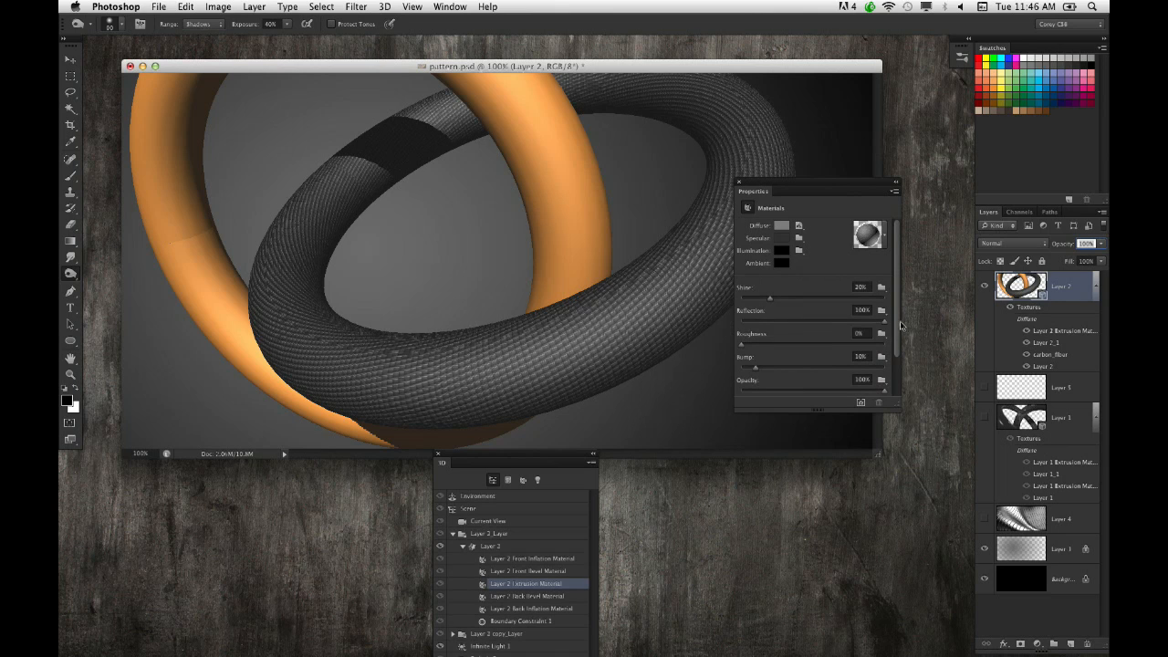
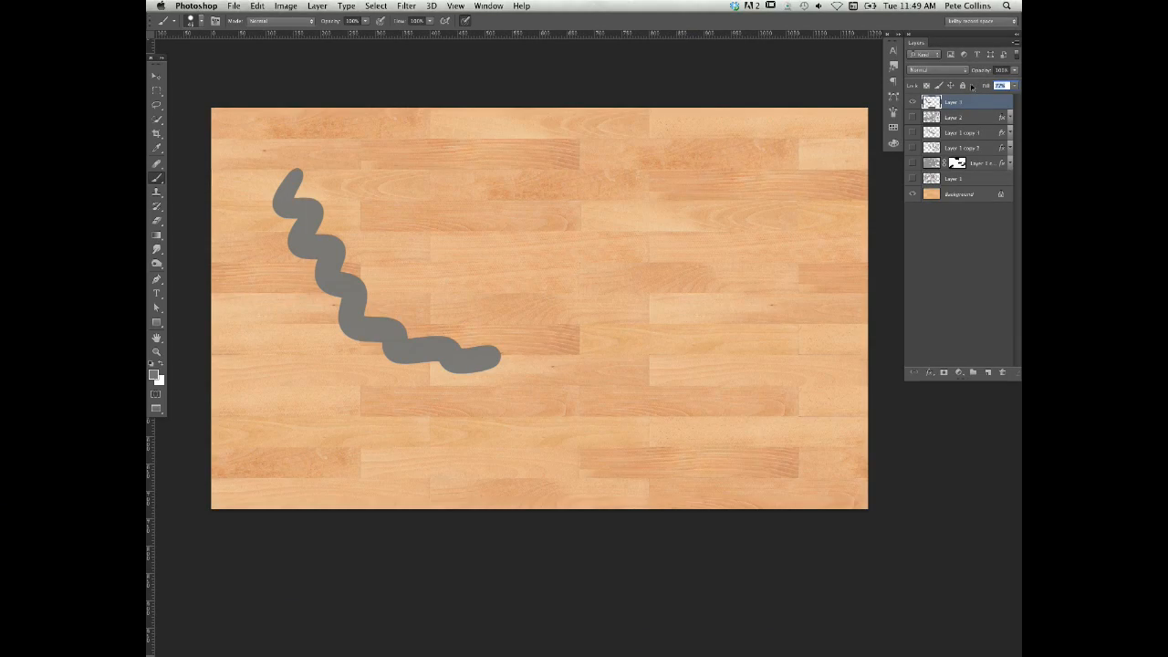
Step: Lower the fill of the grey squiggle's layer to 18% and turn on Bevel & Emboss in its layer style
{"action": "left_click_drag", "start_coordinate": [972, 87], "coordinate": [942, 87]}
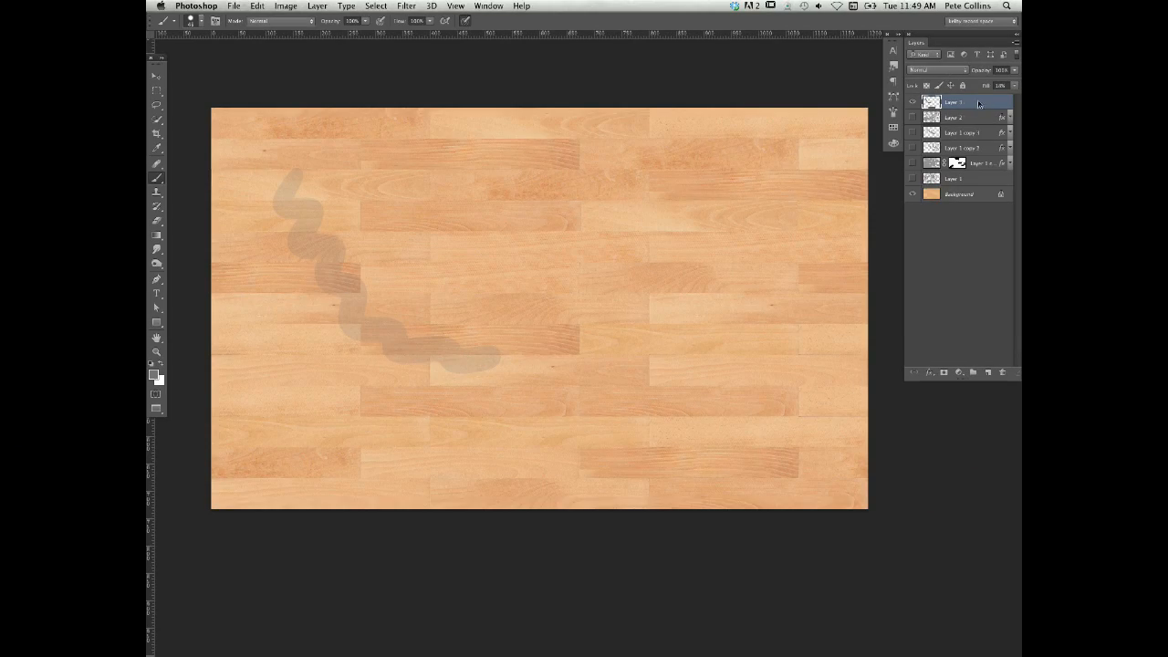
{"action": "double_click", "coordinate": [976, 103]}
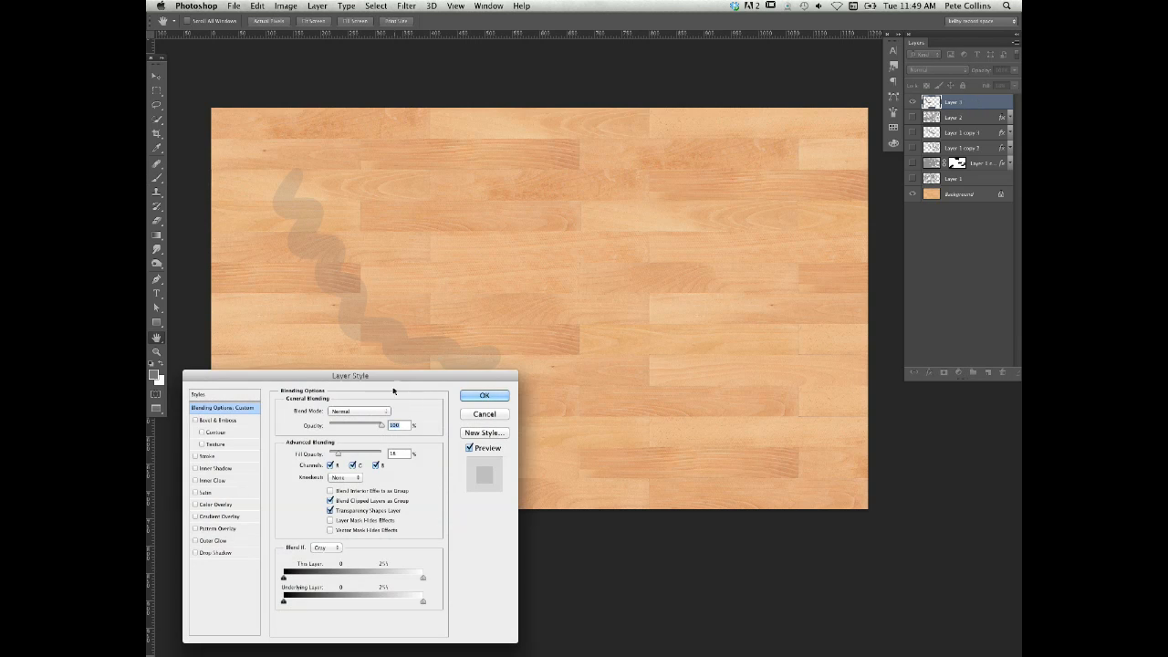
{"action": "left_click_drag", "start_coordinate": [404, 378], "coordinate": [737, 268]}
{"action": "left_click_drag", "start_coordinate": [576, 264], "coordinate": [658, 174]}
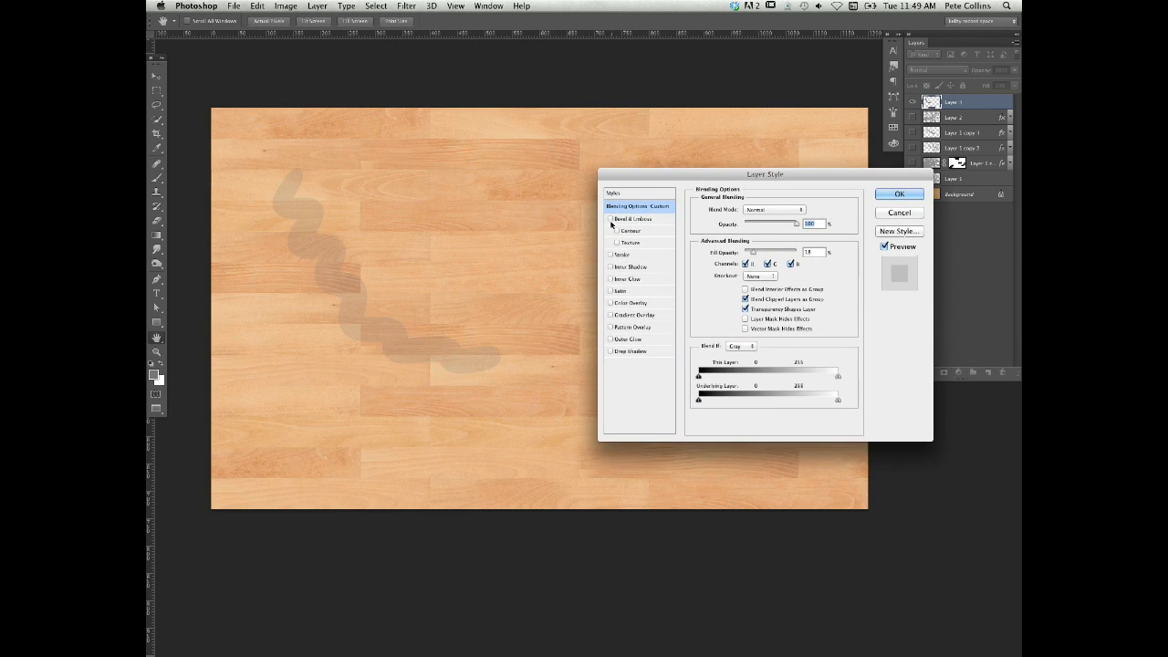
{"action": "left_click", "coordinate": [610, 220]}
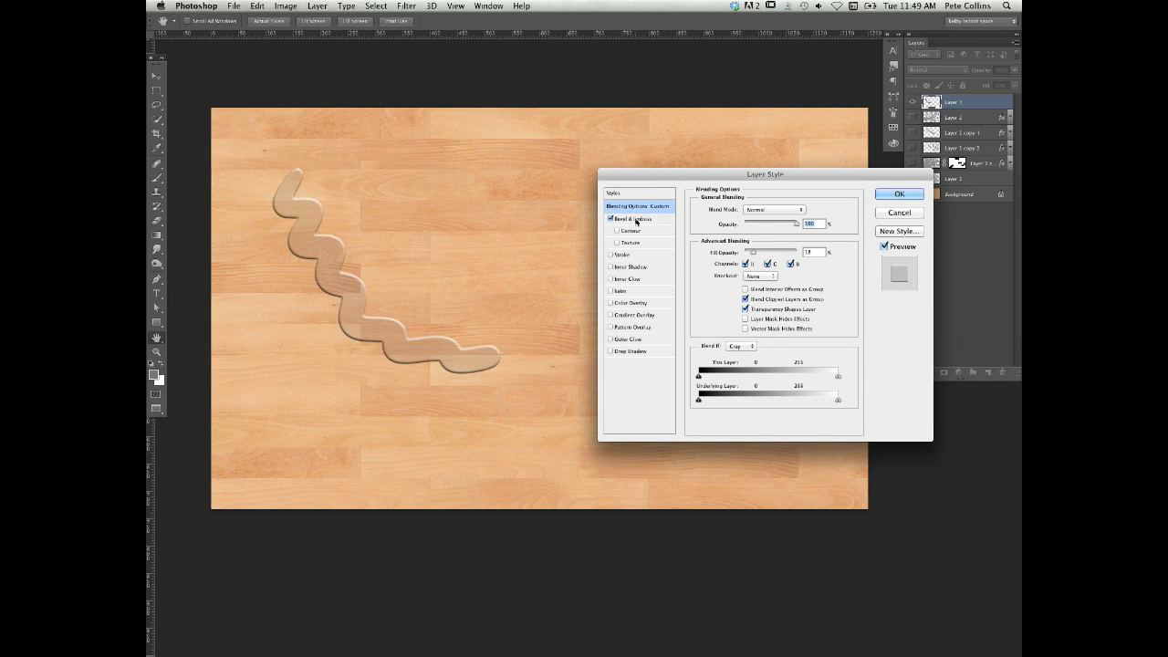
{"action": "left_click", "coordinate": [638, 218]}
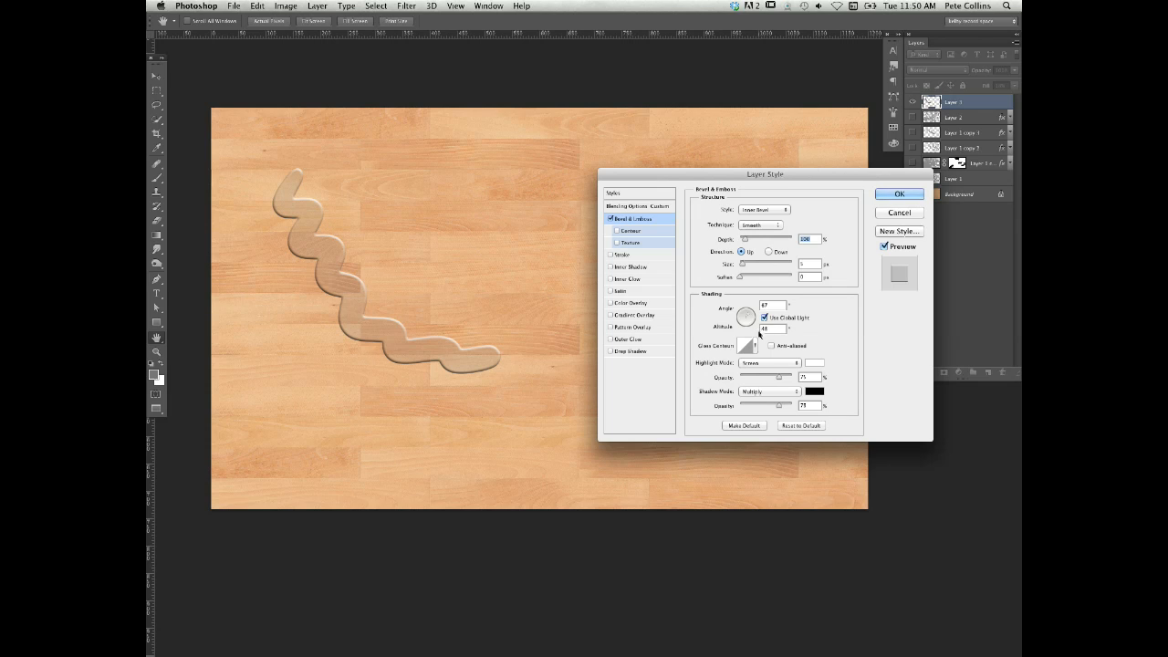
Step: Try several Gloss Contour presets on the squiggle's bevel and return the contour to Linear
{"action": "left_click", "coordinate": [755, 347]}
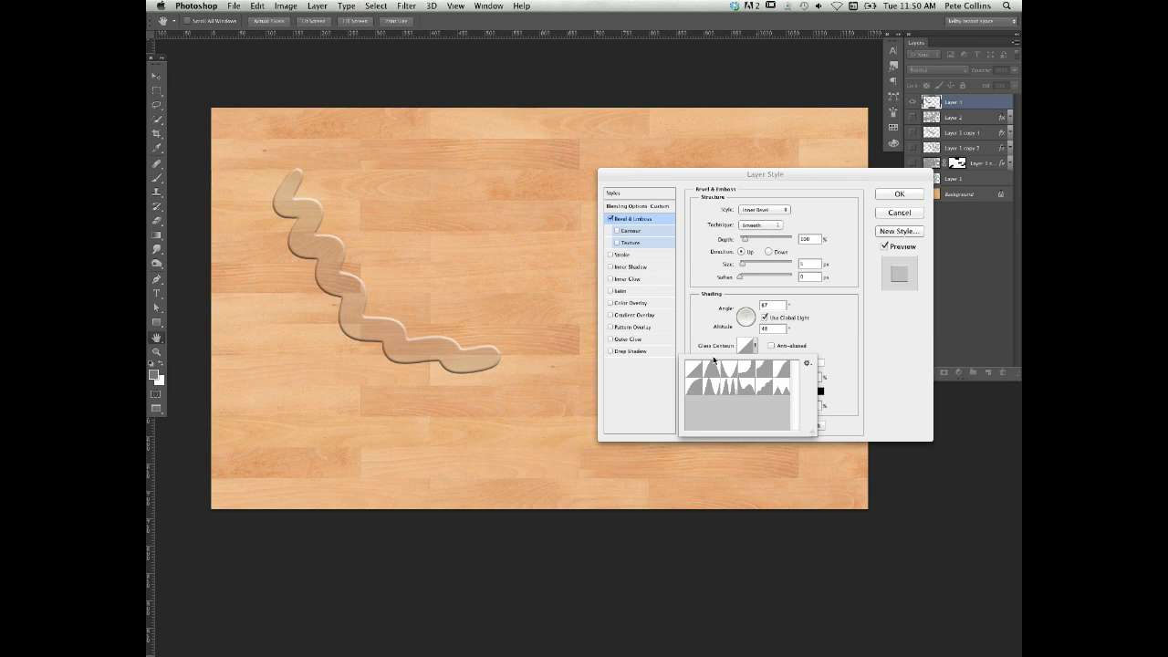
{"action": "left_click", "coordinate": [694, 386]}
{"action": "left_click", "coordinate": [717, 372]}
{"action": "left_click", "coordinate": [712, 387]}
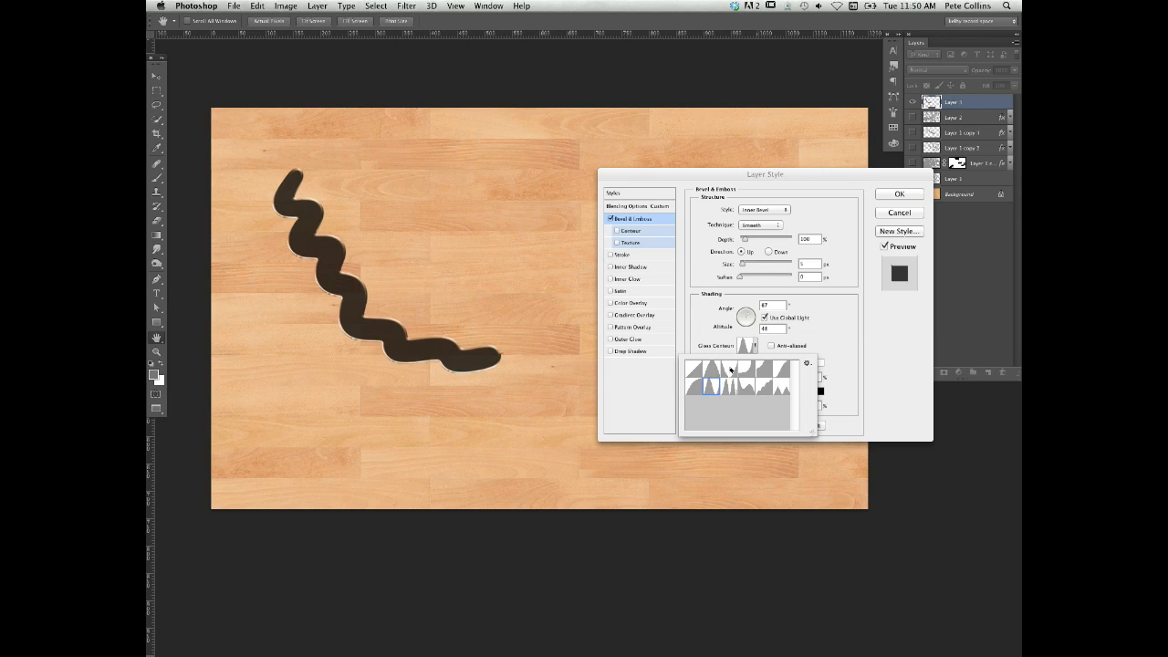
{"action": "left_click", "coordinate": [729, 369]}
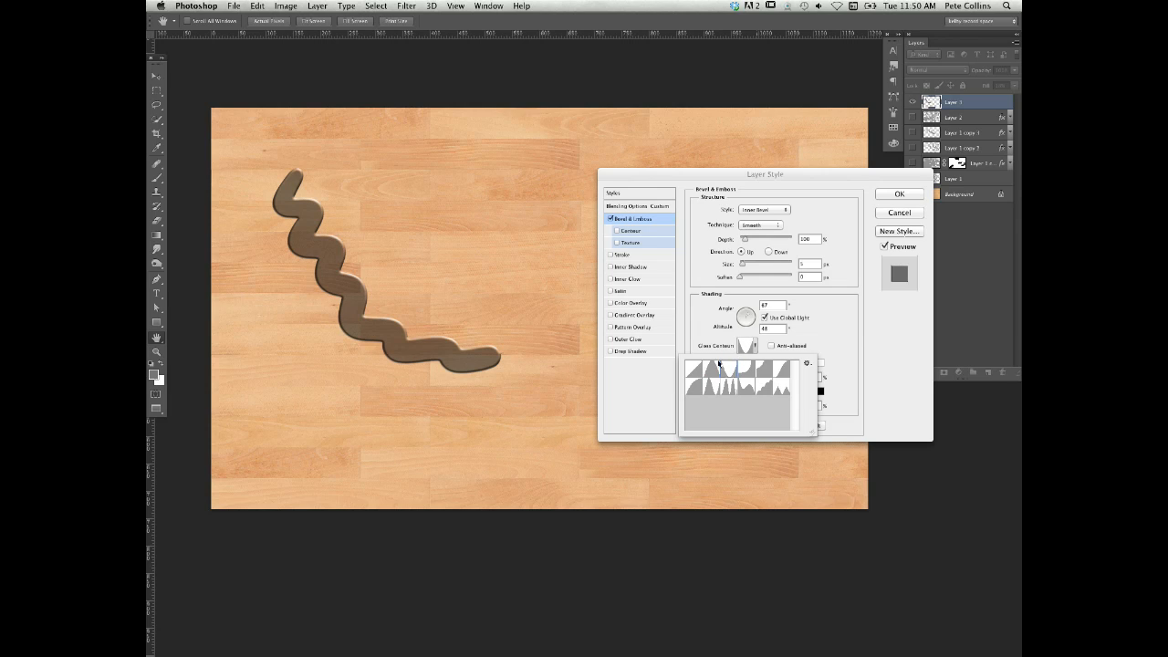
{"action": "left_click", "coordinate": [729, 388]}
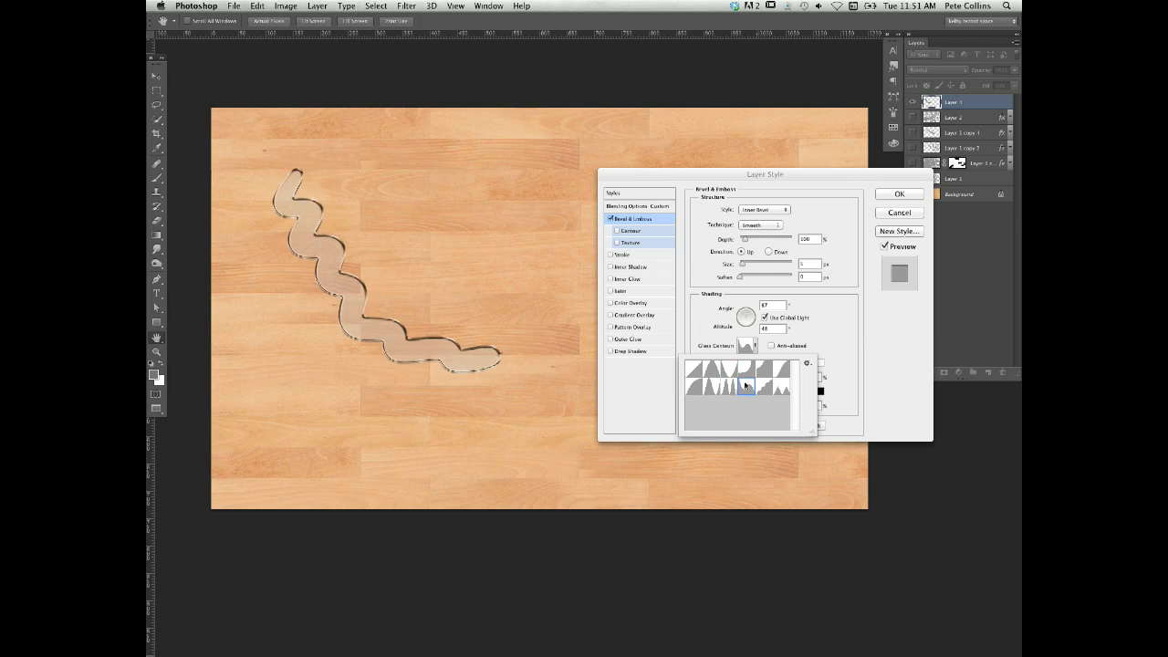
{"action": "left_click", "coordinate": [692, 389]}
{"action": "left_click", "coordinate": [775, 371]}
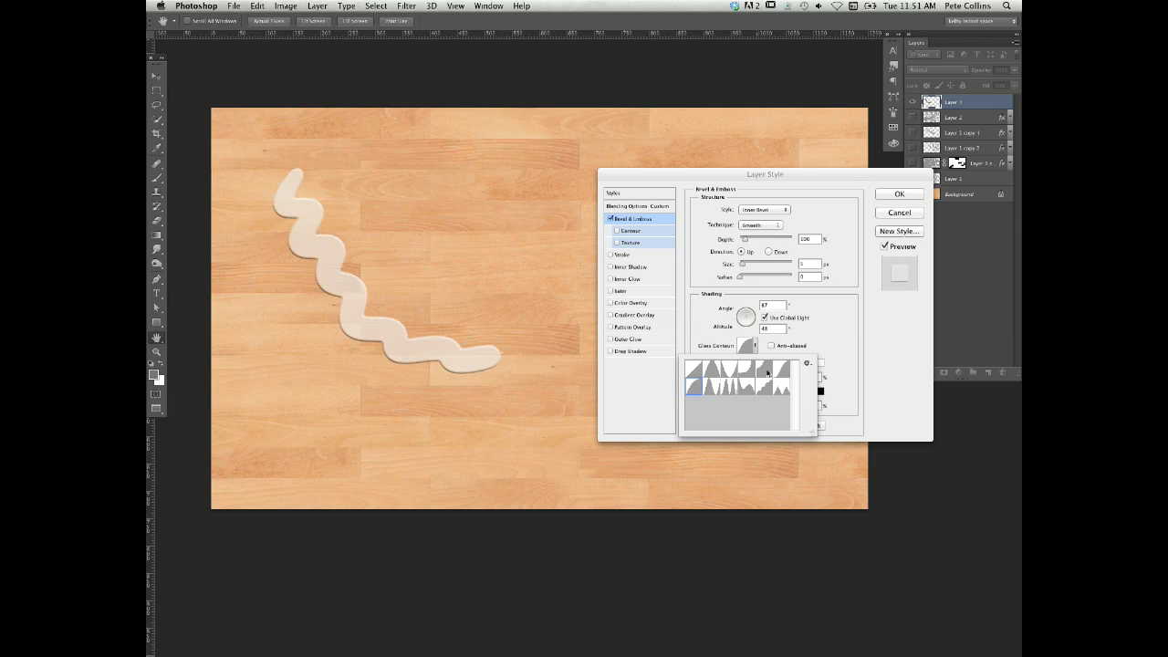
{"action": "left_click", "coordinate": [780, 387]}
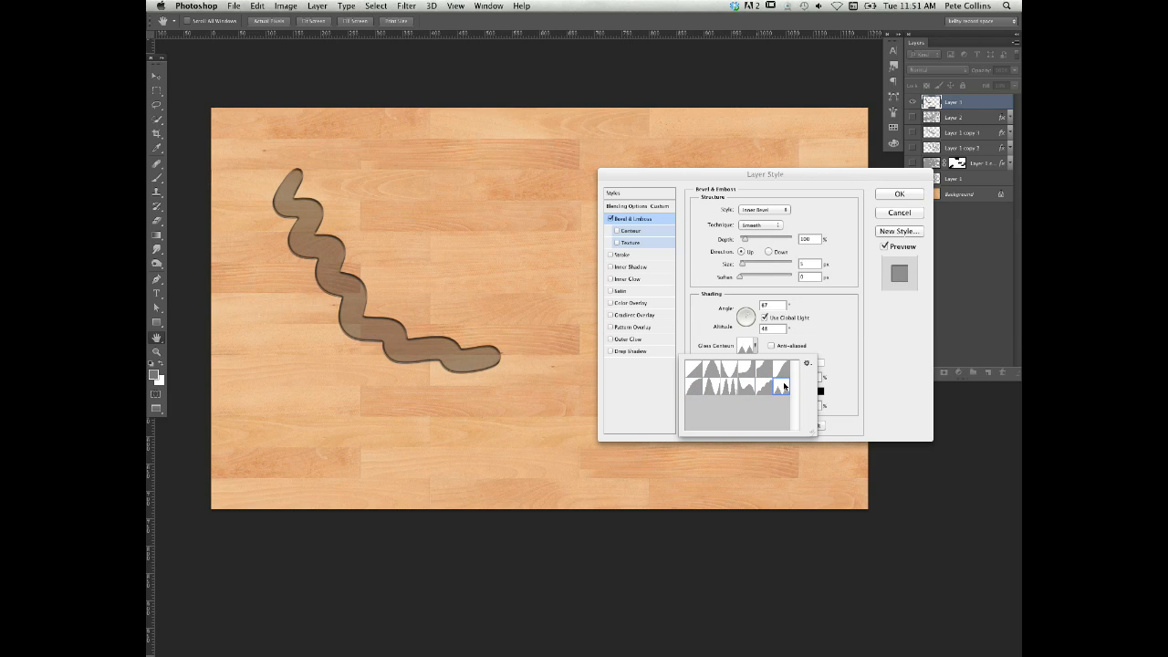
{"action": "left_click", "coordinate": [698, 372]}
Step: Inspect the Linear gloss contour's mapping curve in the Contour Editor and cancel without editing it
{"action": "left_click", "coordinate": [748, 348]}
{"action": "left_click", "coordinate": [746, 346]}
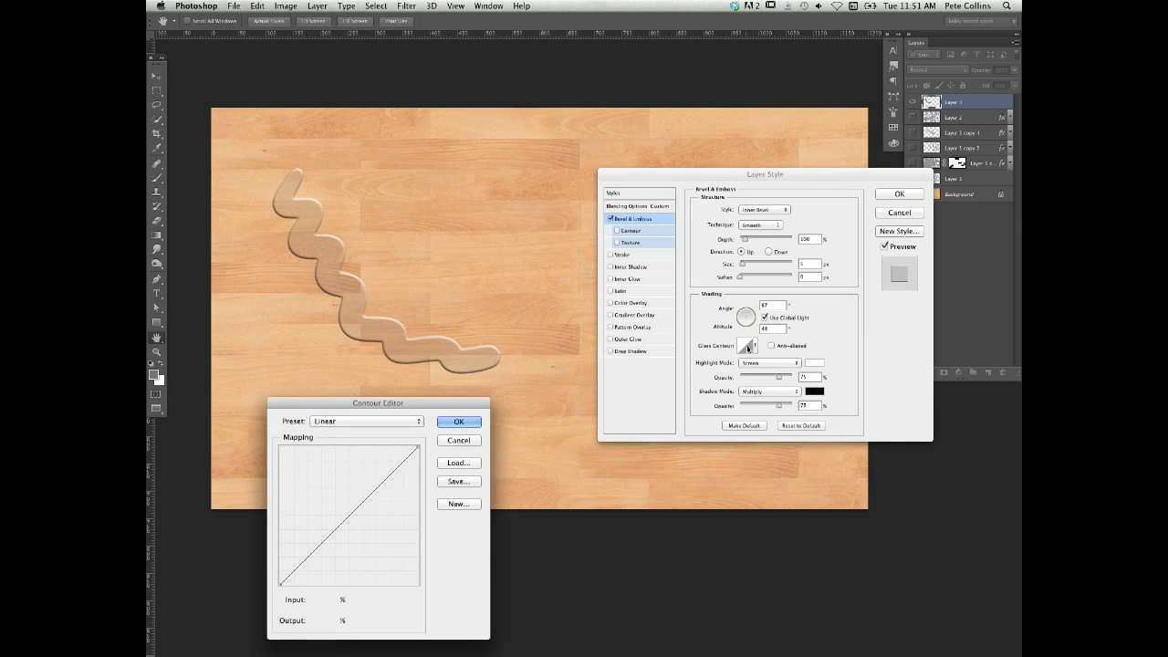
{"action": "left_click_drag", "start_coordinate": [429, 419], "coordinate": [455, 388]}
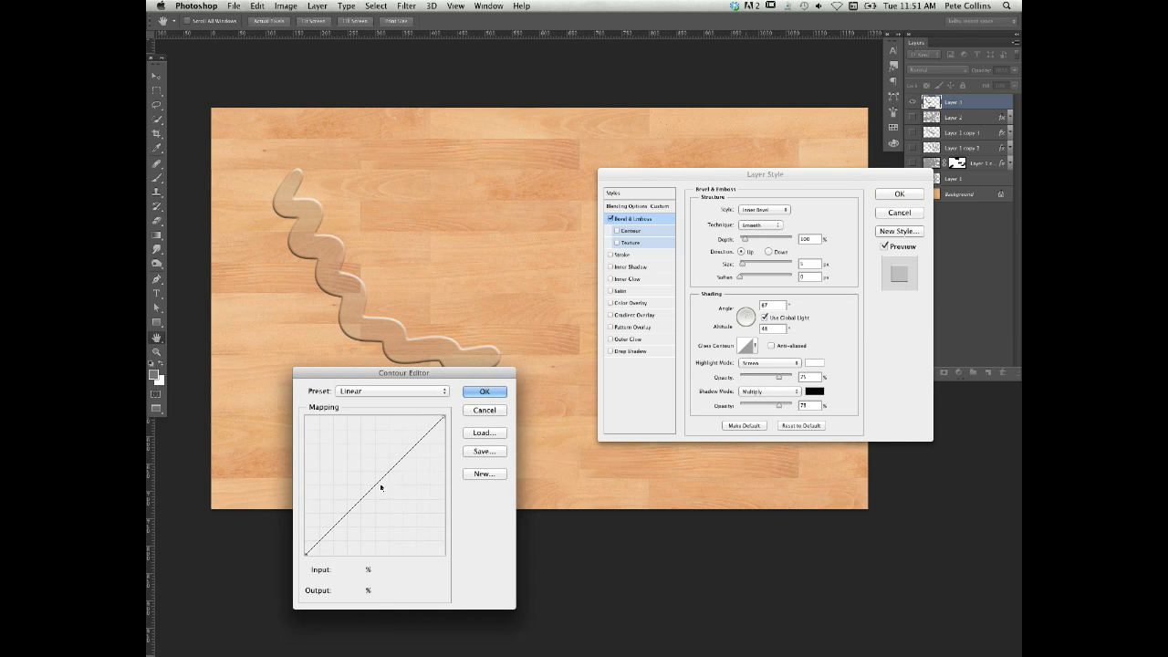
{"action": "left_click", "coordinate": [478, 410]}
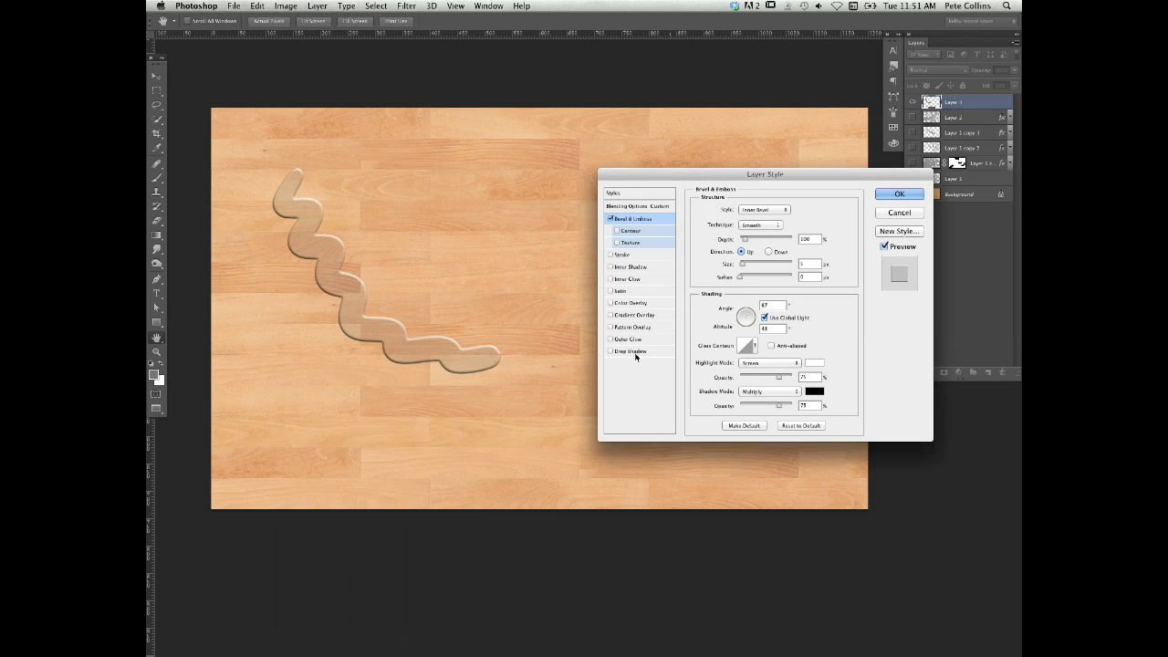
Step: Try the Half Round gloss contour on the bevel and shift the angle of its light
{"action": "left_click", "coordinate": [754, 348]}
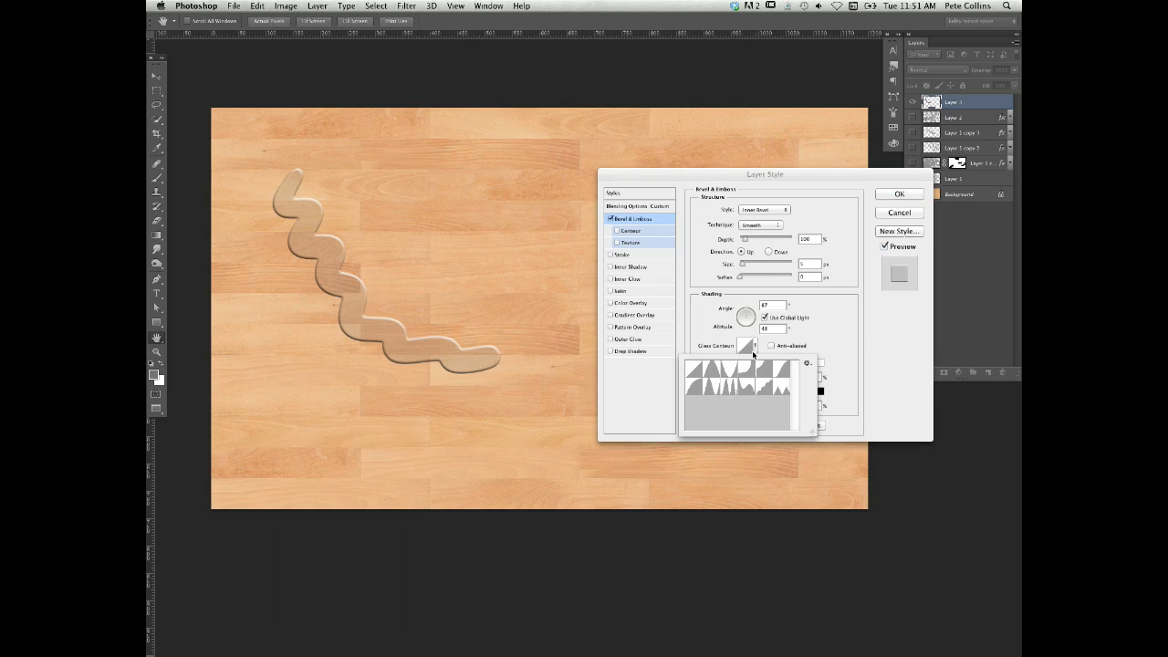
{"action": "left_click", "coordinate": [699, 387]}
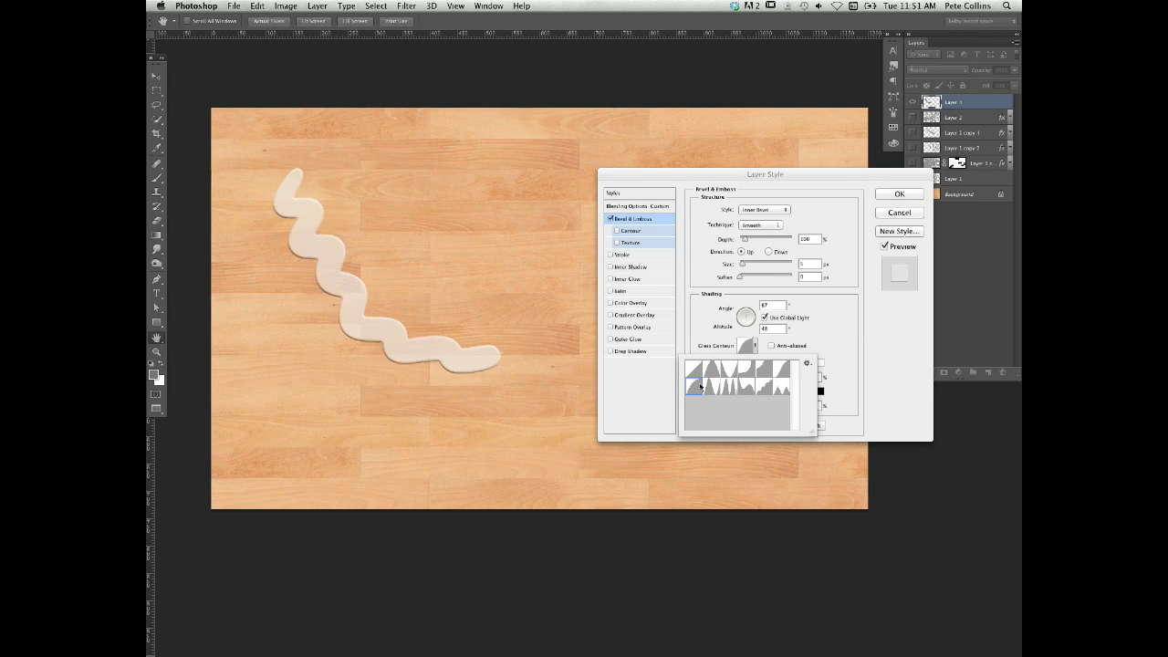
{"action": "left_click", "coordinate": [817, 328]}
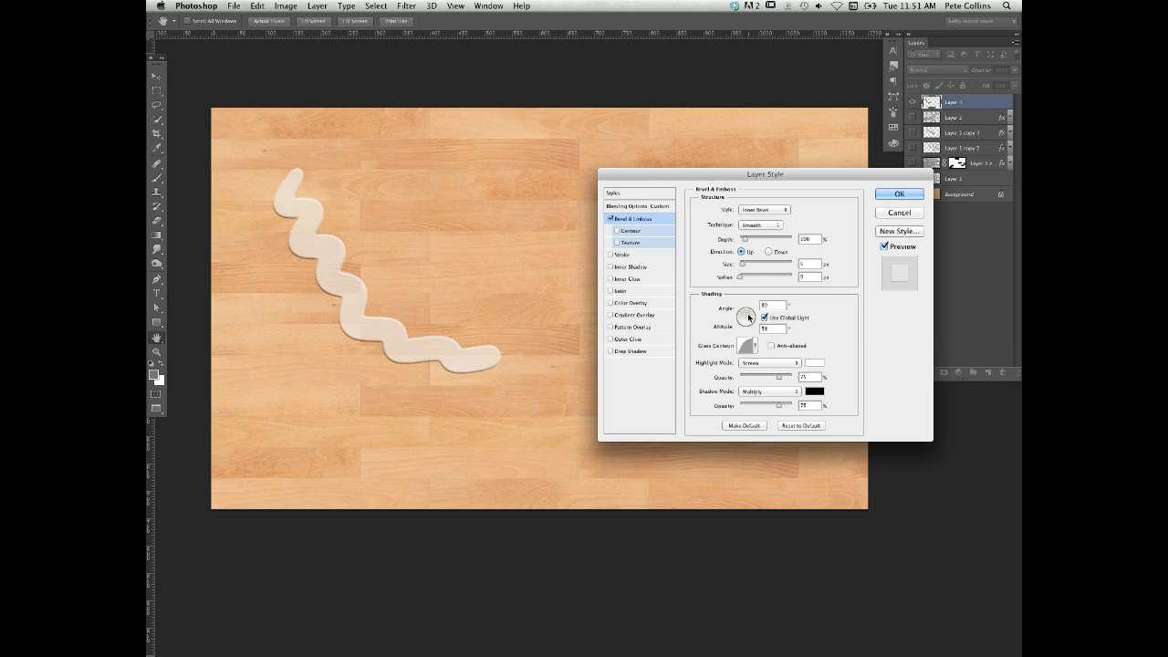
{"action": "left_click_drag", "start_coordinate": [748, 317], "coordinate": [749, 313]}
{"action": "left_click_drag", "start_coordinate": [749, 317], "coordinate": [748, 315]}
Step: Set the bevel's gloss contour to the Cone preset and its light angle to 67°
{"action": "left_click", "coordinate": [755, 346]}
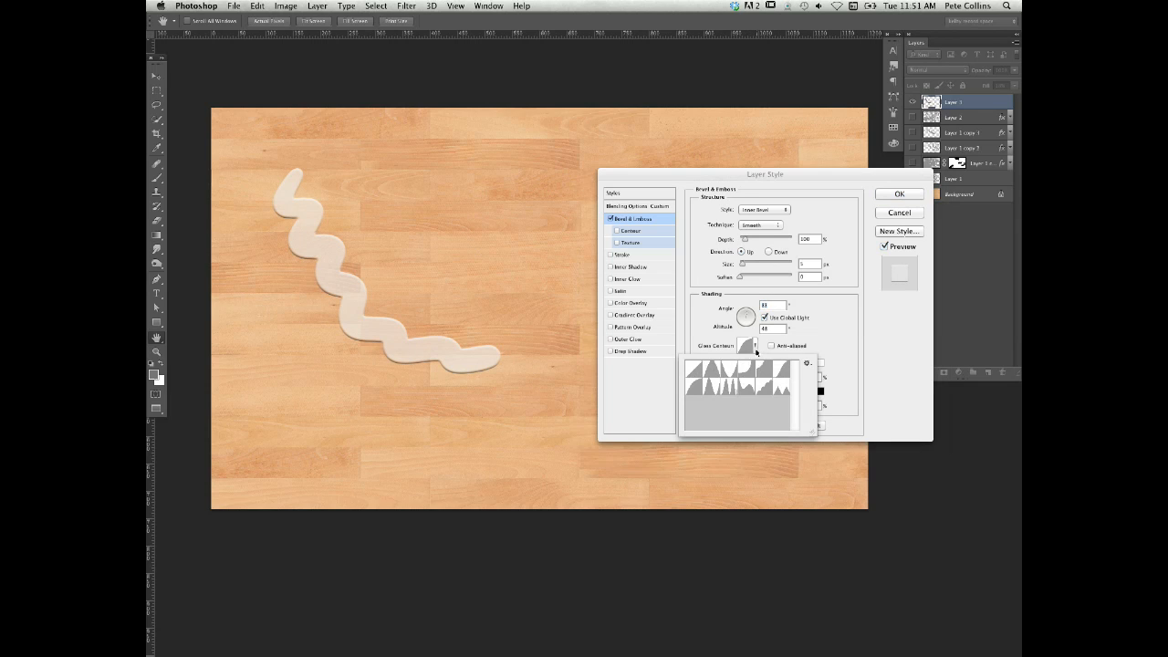
{"action": "left_click", "coordinate": [716, 385]}
{"action": "left_click", "coordinate": [716, 372]}
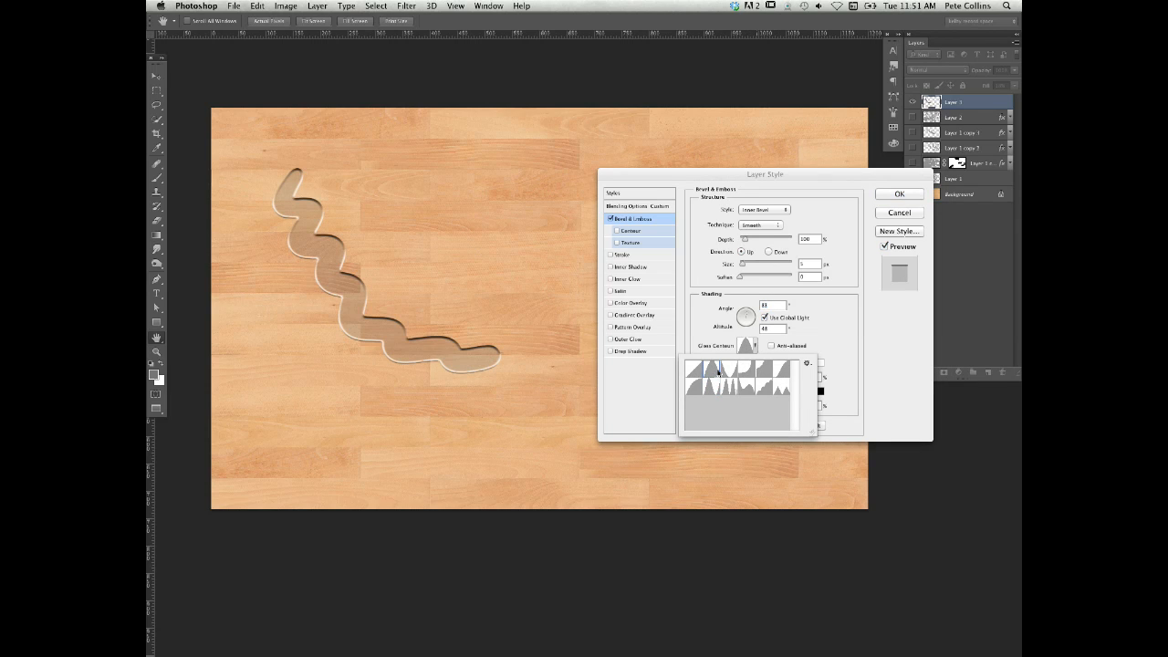
{"action": "left_click", "coordinate": [763, 312]}
{"action": "left_click_drag", "start_coordinate": [752, 316], "coordinate": [753, 316]}
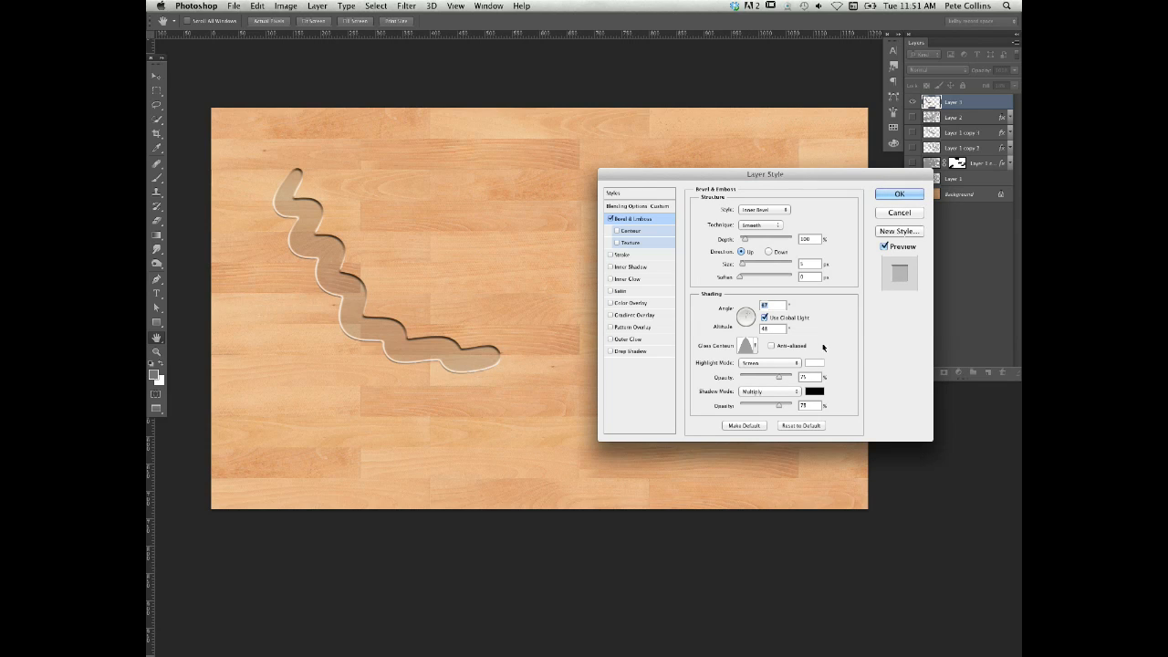
Step: Turn on the bevel's Contour option, compare several contour presets and choose Half Round
{"action": "left_click", "coordinate": [617, 230]}
{"action": "left_click", "coordinate": [633, 231]}
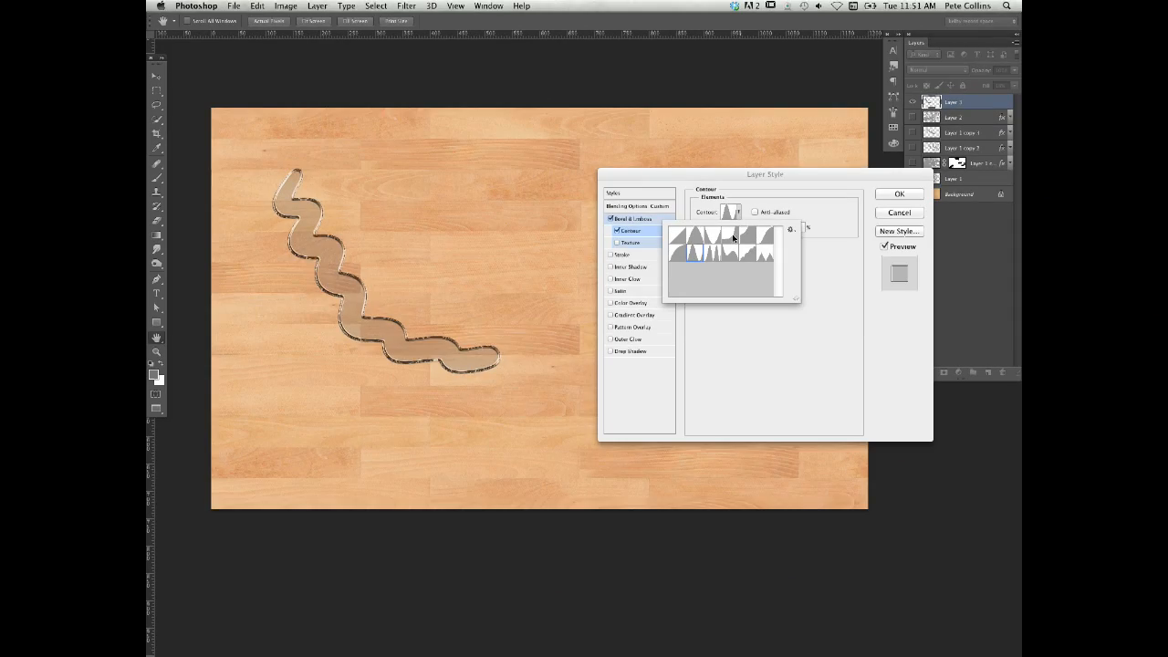
{"action": "left_click", "coordinate": [733, 237]}
{"action": "left_click", "coordinate": [764, 235]}
{"action": "left_click", "coordinate": [680, 256]}
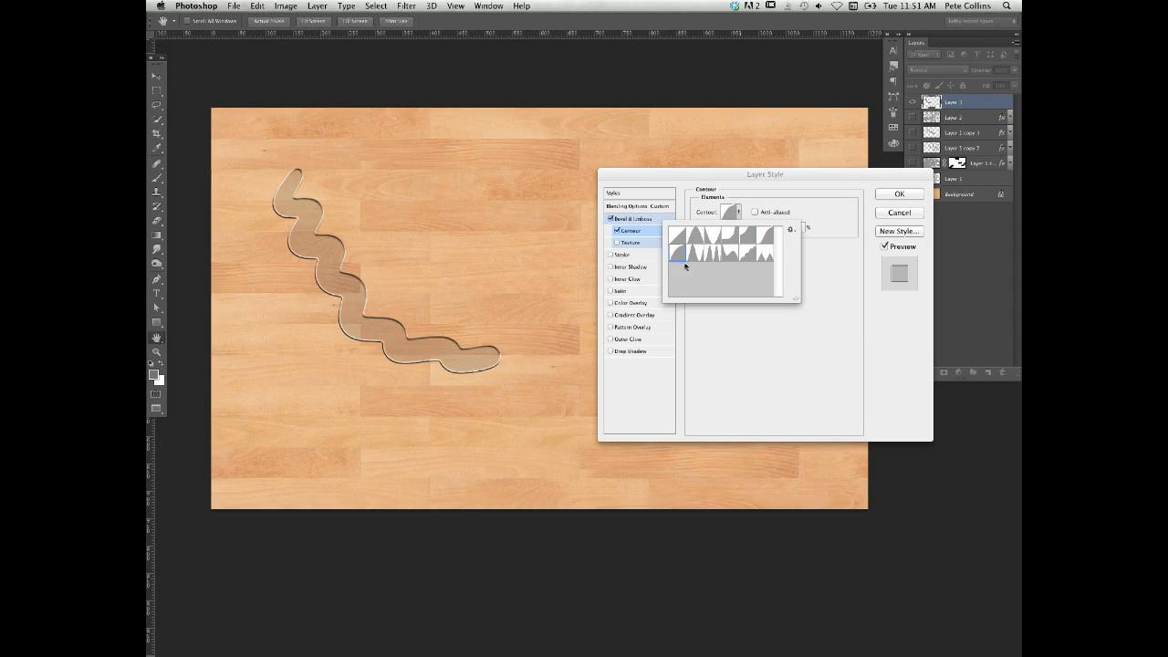
{"action": "left_click", "coordinate": [801, 203]}
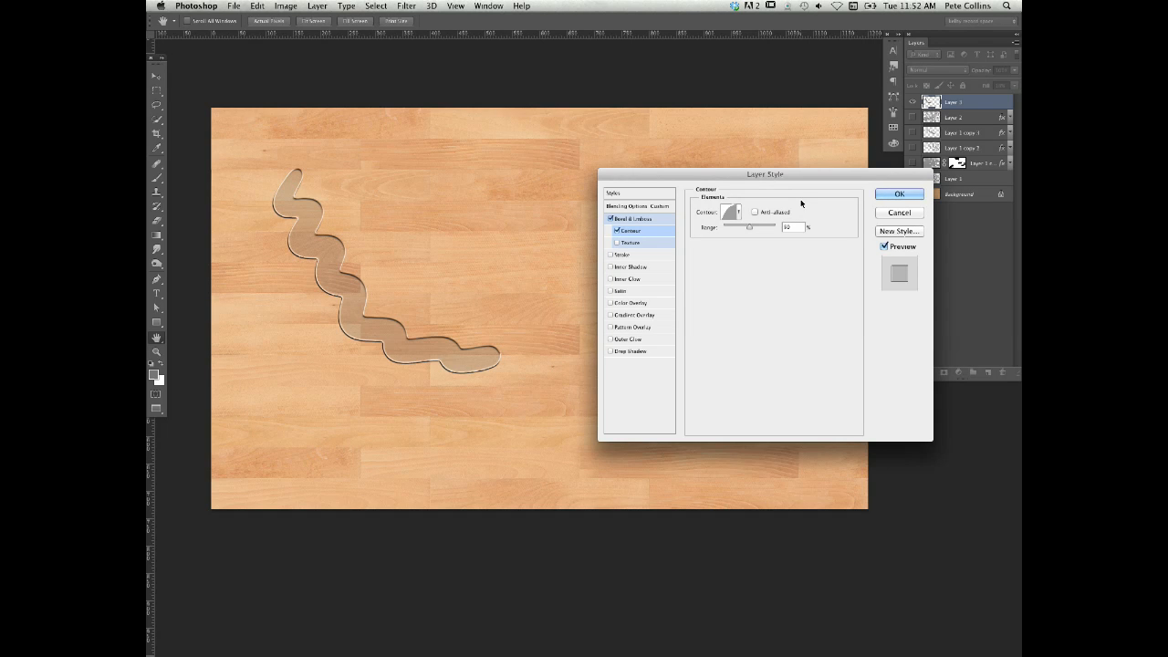
Step: Lower the Bevel & Emboss shadow opacity to 17%, keeping the highlight opacity at 75%
{"action": "left_click", "coordinate": [642, 218]}
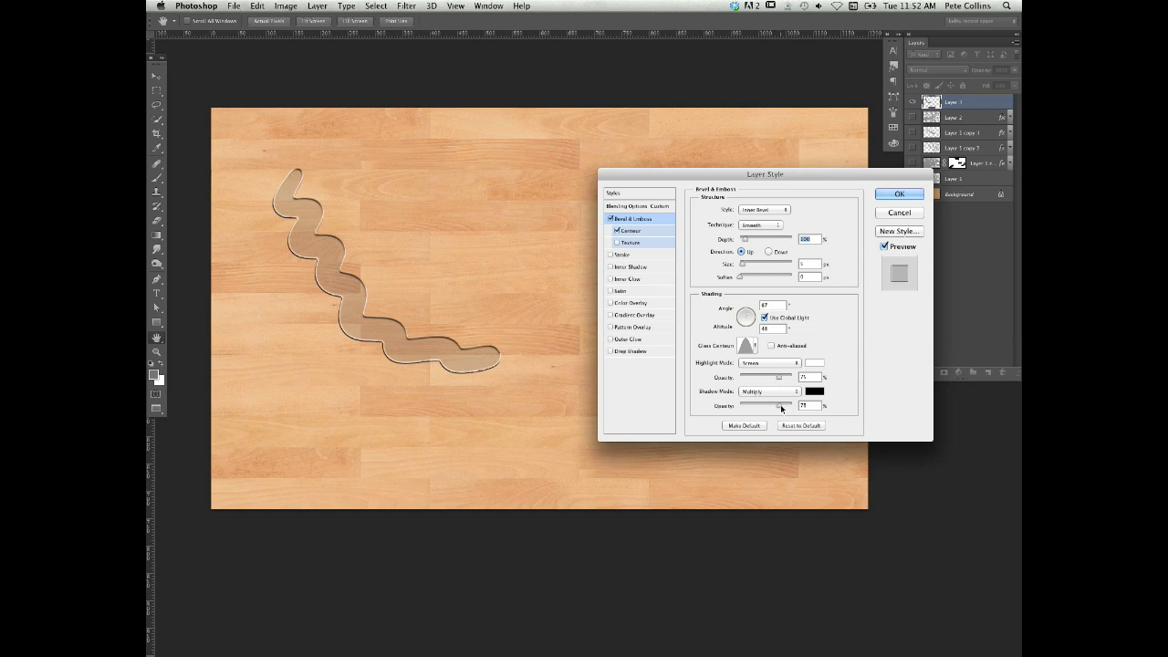
{"action": "left_click_drag", "start_coordinate": [779, 409], "coordinate": [765, 409]}
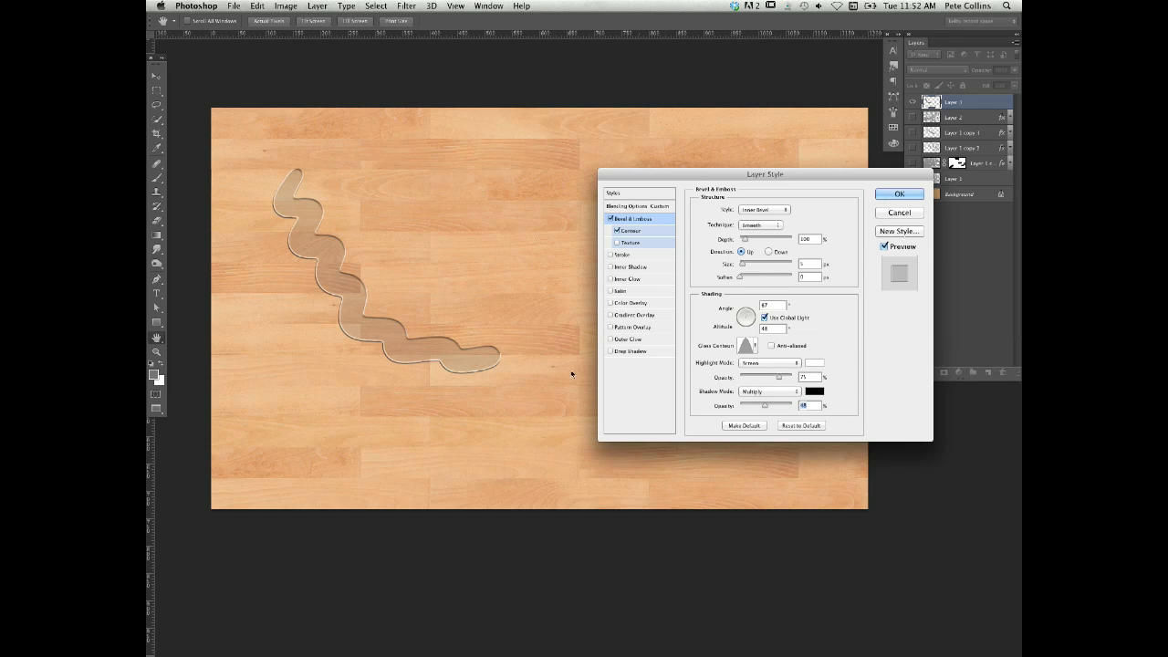
{"action": "mouse_move", "coordinate": [776, 380]}
{"action": "left_mouse_down"}
{"action": "mouse_move", "coordinate": [790, 380]}
{"action": "mouse_move", "coordinate": [776, 380]}
{"action": "left_mouse_up"}
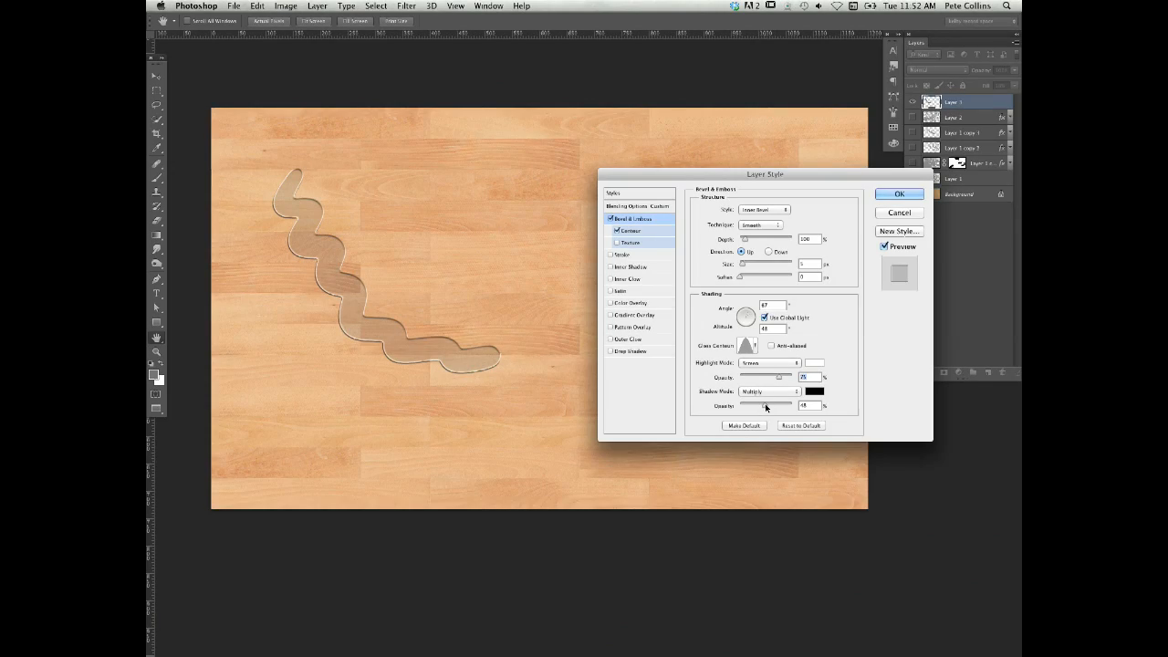
{"action": "mouse_move", "coordinate": [765, 403]}
{"action": "left_mouse_down"}
{"action": "mouse_move", "coordinate": [785, 409]}
{"action": "mouse_move", "coordinate": [752, 409]}
{"action": "left_mouse_up"}
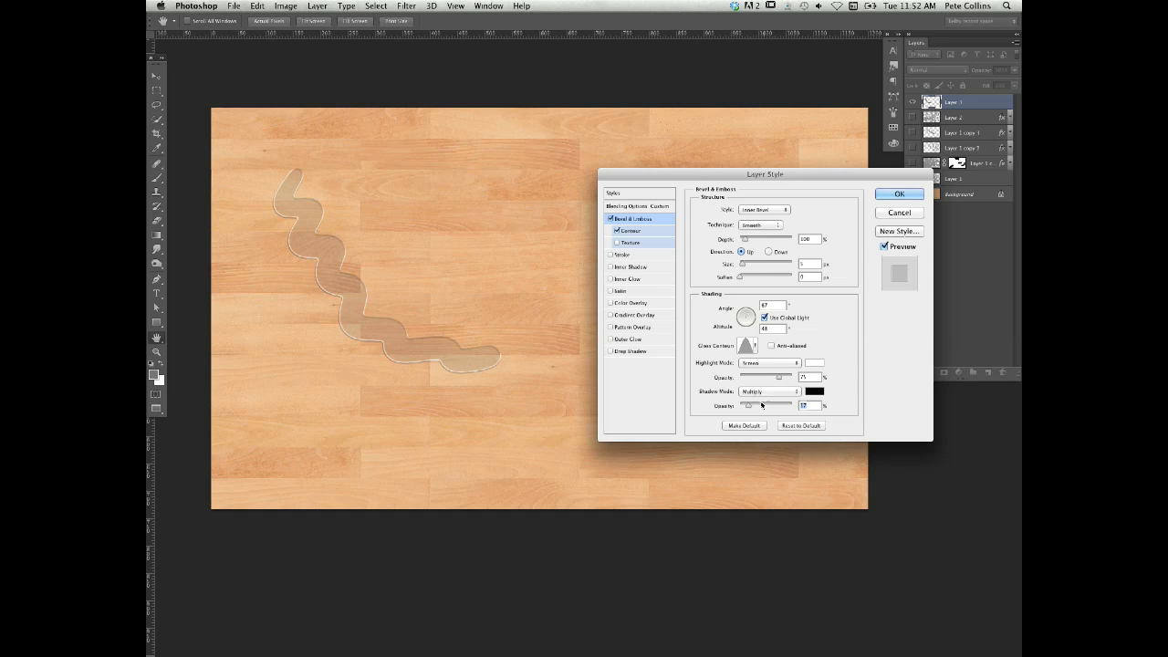
Step: Set the bevel's highlight opacity to 82% and shadow opacity to 24%, and add a red Color Overlay with slightly reduced opacity
{"action": "left_click_drag", "start_coordinate": [752, 409], "coordinate": [753, 408]}
{"action": "mouse_move", "coordinate": [781, 377]}
{"action": "left_mouse_down"}
{"action": "mouse_move", "coordinate": [748, 380]}
{"action": "mouse_move", "coordinate": [790, 372]}
{"action": "left_mouse_up"}
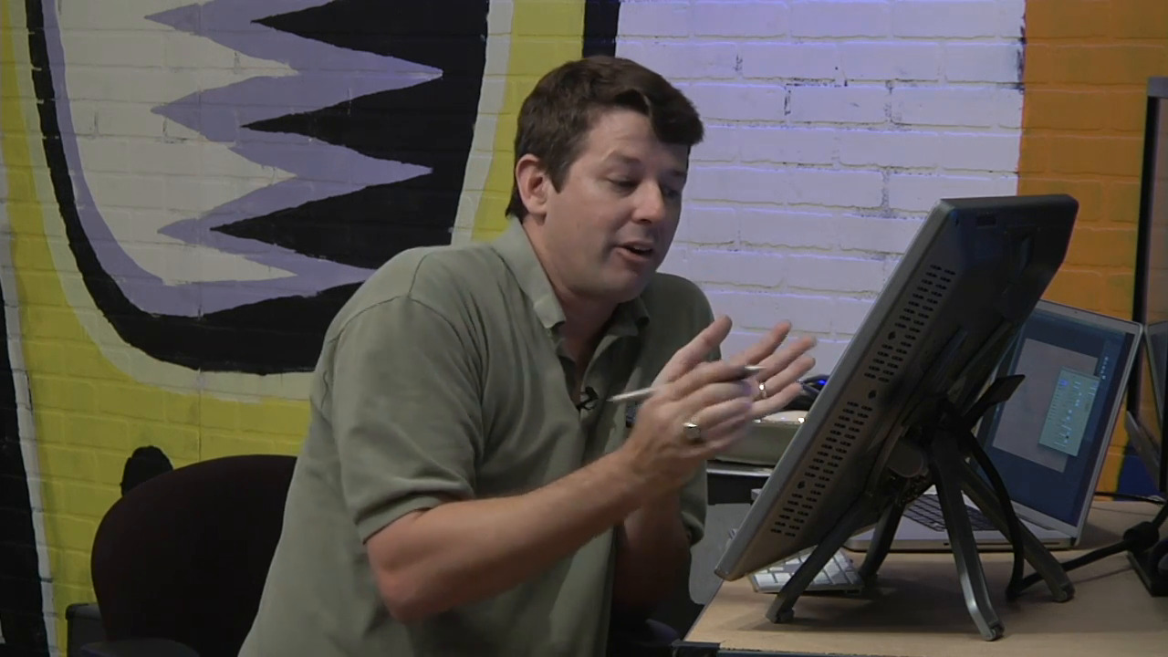
{"action": "left_click", "coordinate": [623, 304]}
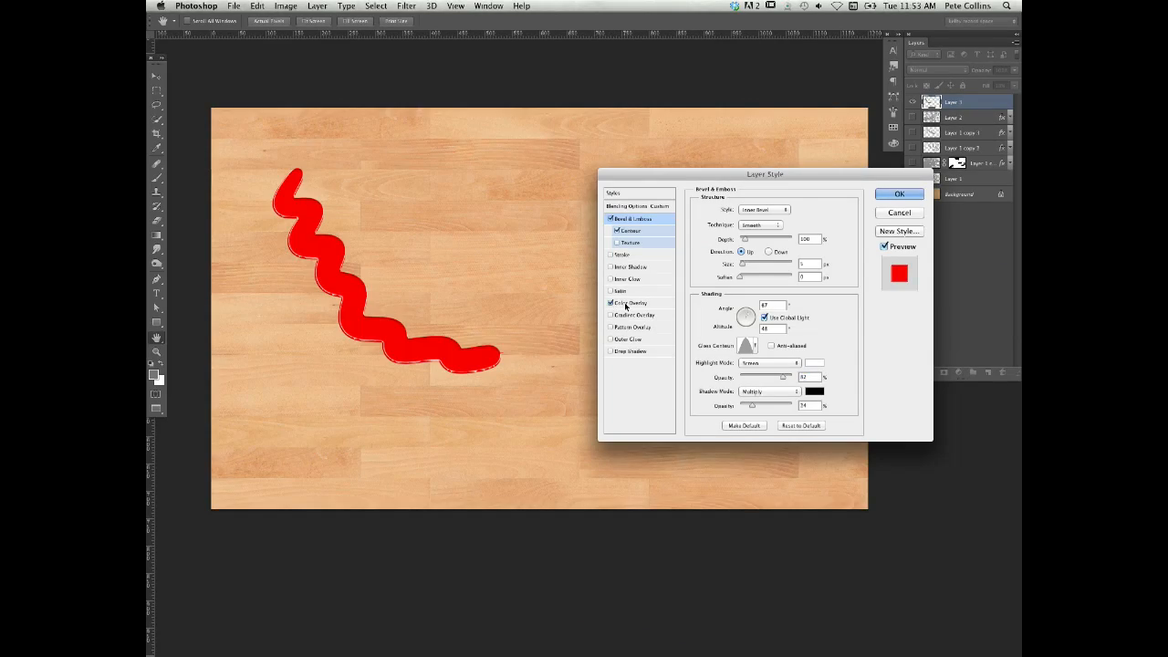
{"action": "left_click", "coordinate": [654, 302]}
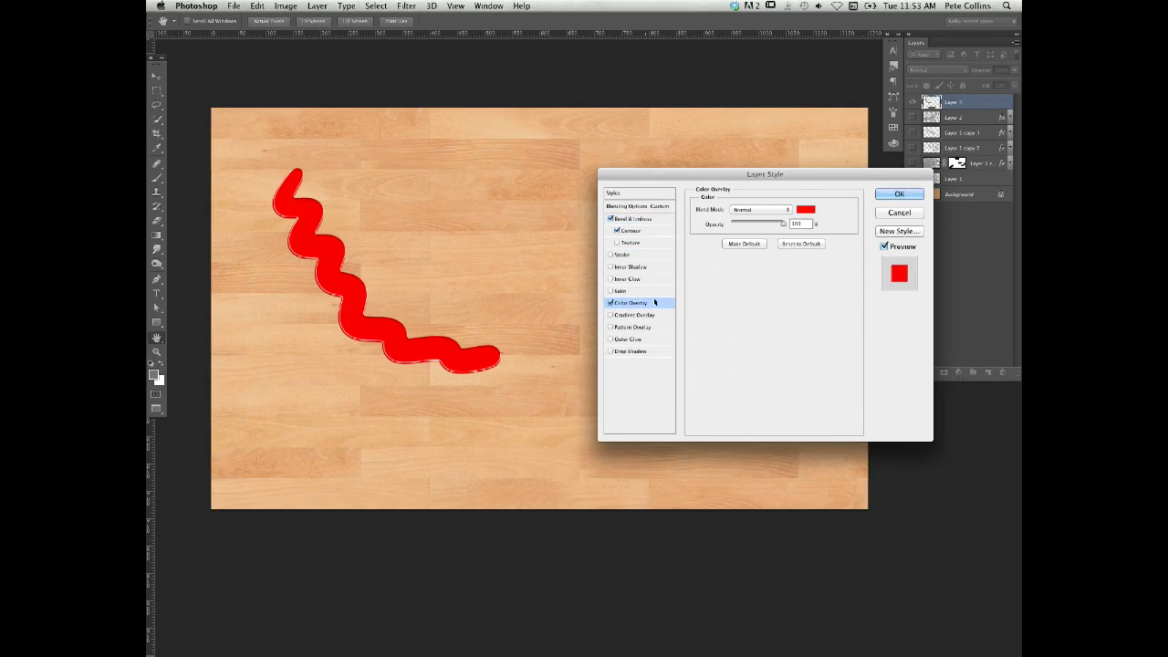
{"action": "left_click_drag", "start_coordinate": [781, 217], "coordinate": [774, 223]}
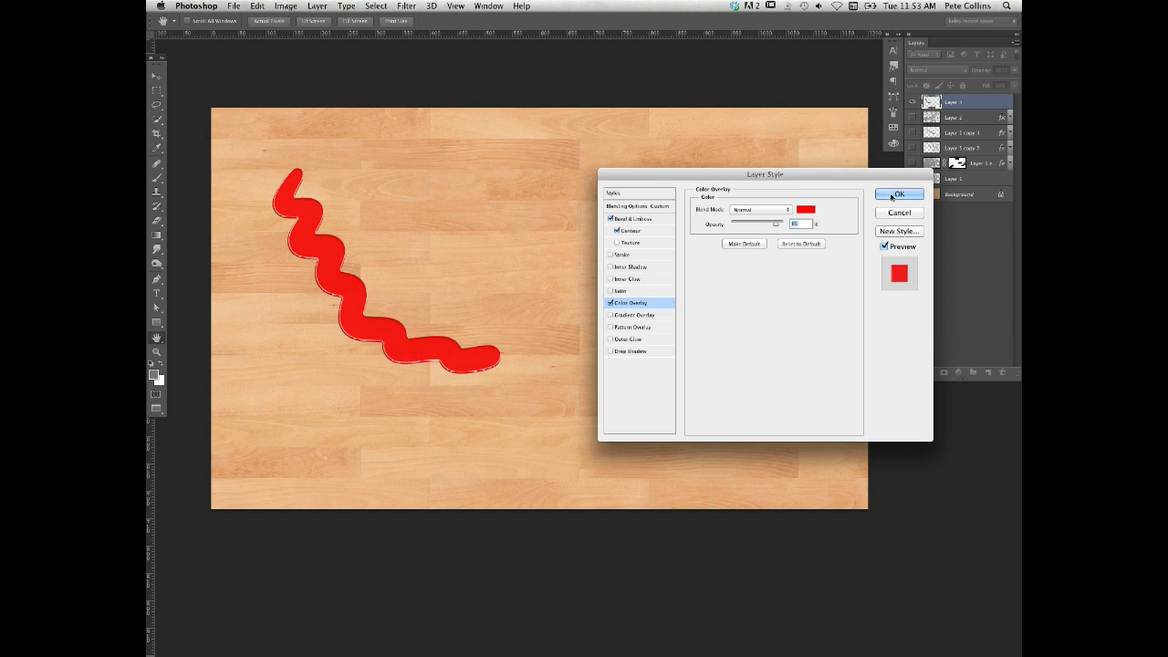
{"action": "left_click", "coordinate": [897, 195]}
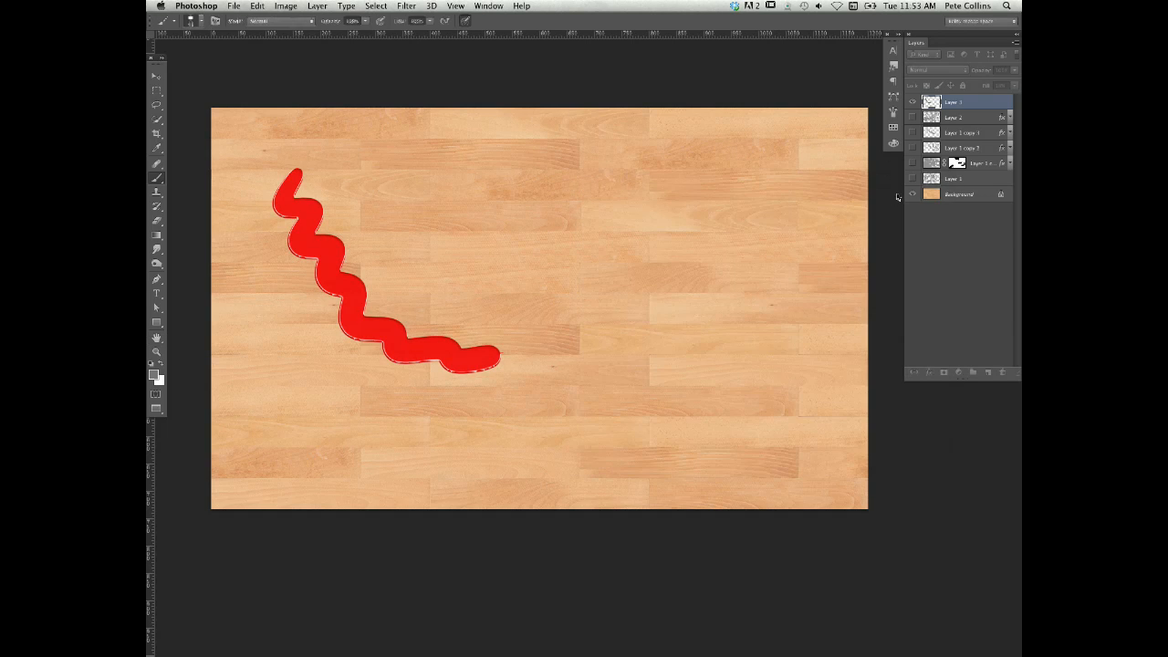
Step: Apply the saved red "huney" layer style preset to the squiggle layer, leaving the preset's name as it is
{"action": "left_click", "coordinate": [486, 6]}
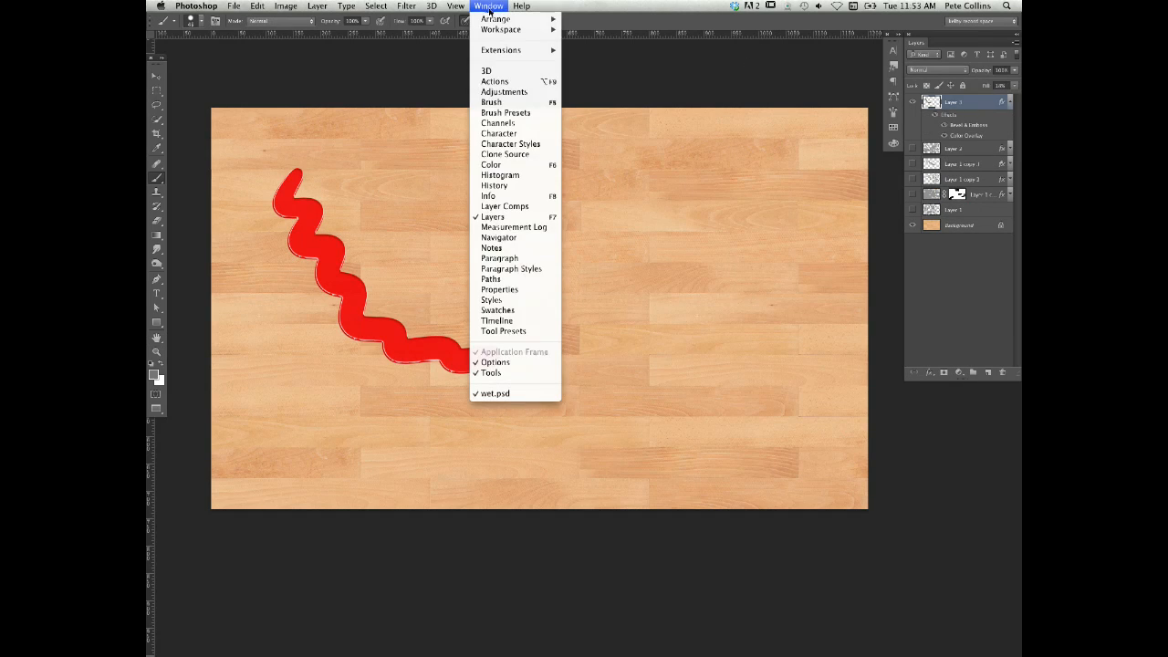
{"action": "left_click", "coordinate": [508, 301]}
{"action": "left_click_drag", "start_coordinate": [874, 88], "coordinate": [881, 107]}
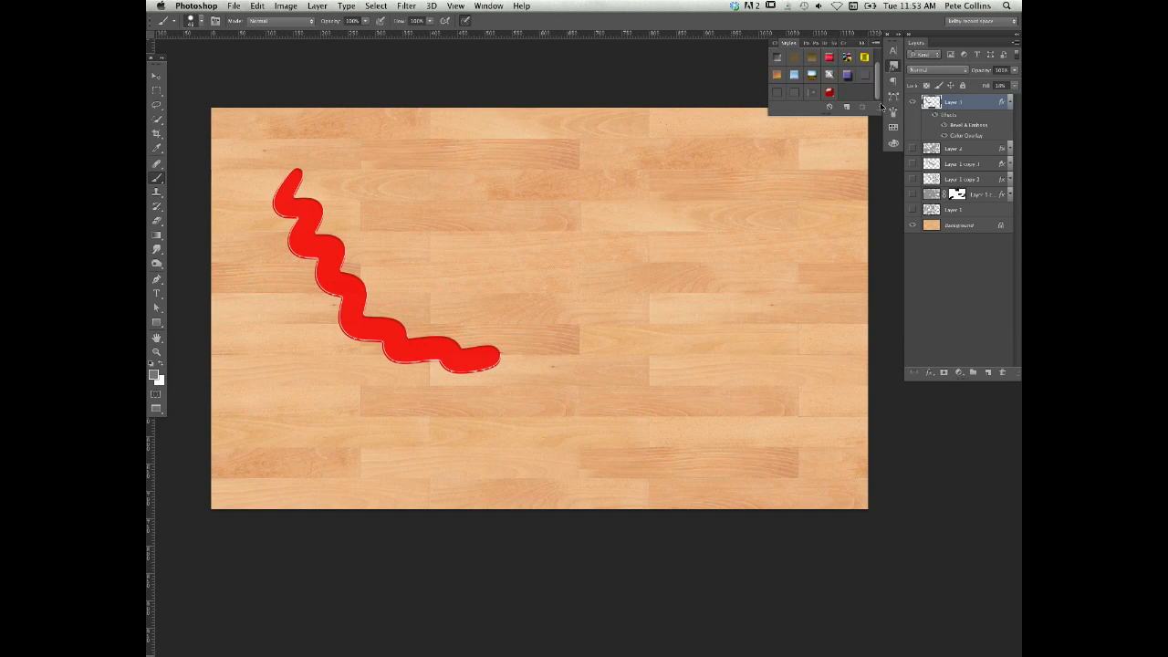
{"action": "double_click", "coordinate": [825, 92]}
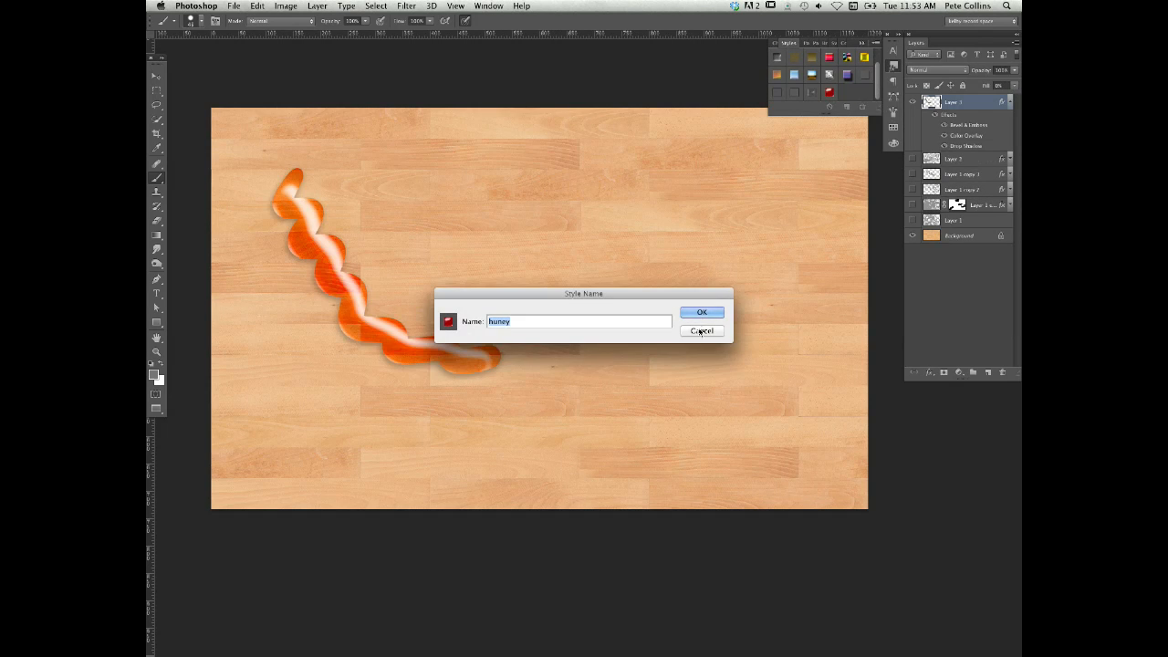
{"action": "left_click", "coordinate": [702, 312]}
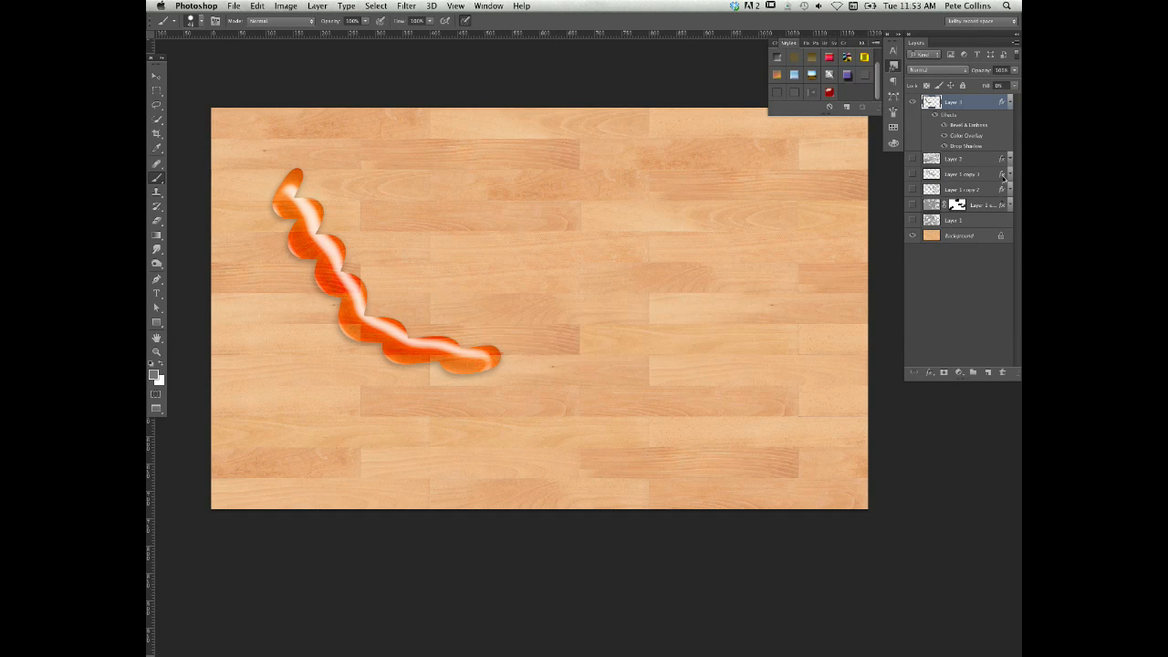
Step: Set the squiggle bevel's Soften to 15 px and its gloss contour to Cone
{"action": "double_click", "coordinate": [957, 126]}
{"action": "mouse_move", "coordinate": [751, 268]}
{"action": "left_mouse_down"}
{"action": "mouse_move", "coordinate": [739, 240]}
{"action": "mouse_move", "coordinate": [739, 264]}
{"action": "mouse_move", "coordinate": [790, 281]}
{"action": "left_mouse_up"}
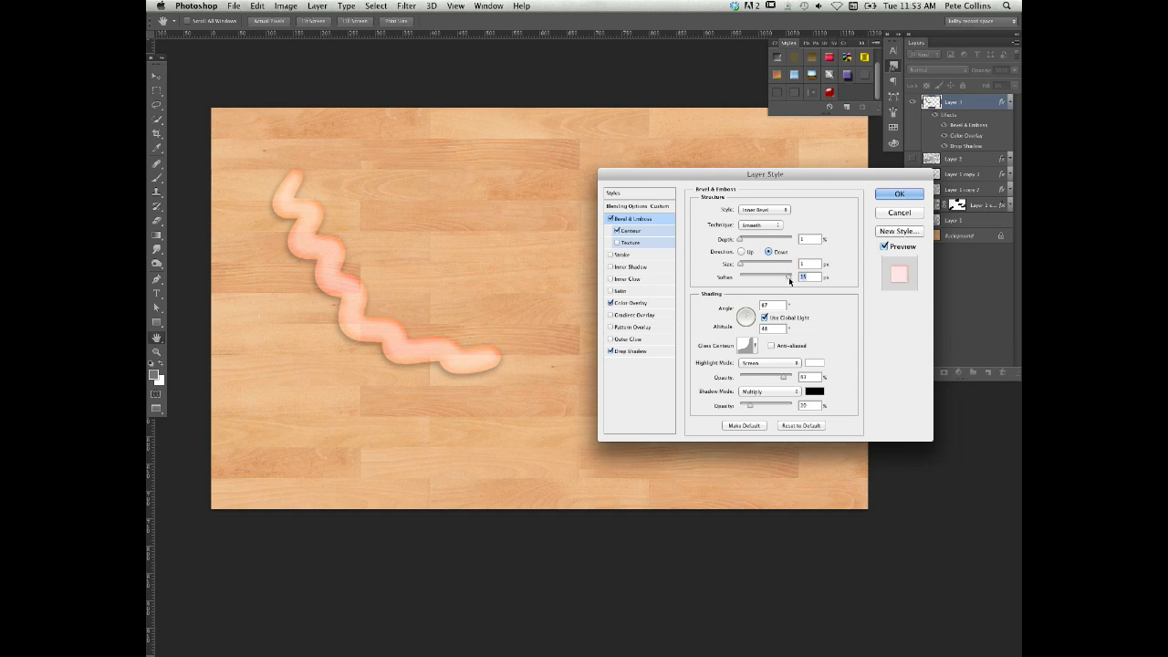
{"action": "left_click", "coordinate": [754, 345]}
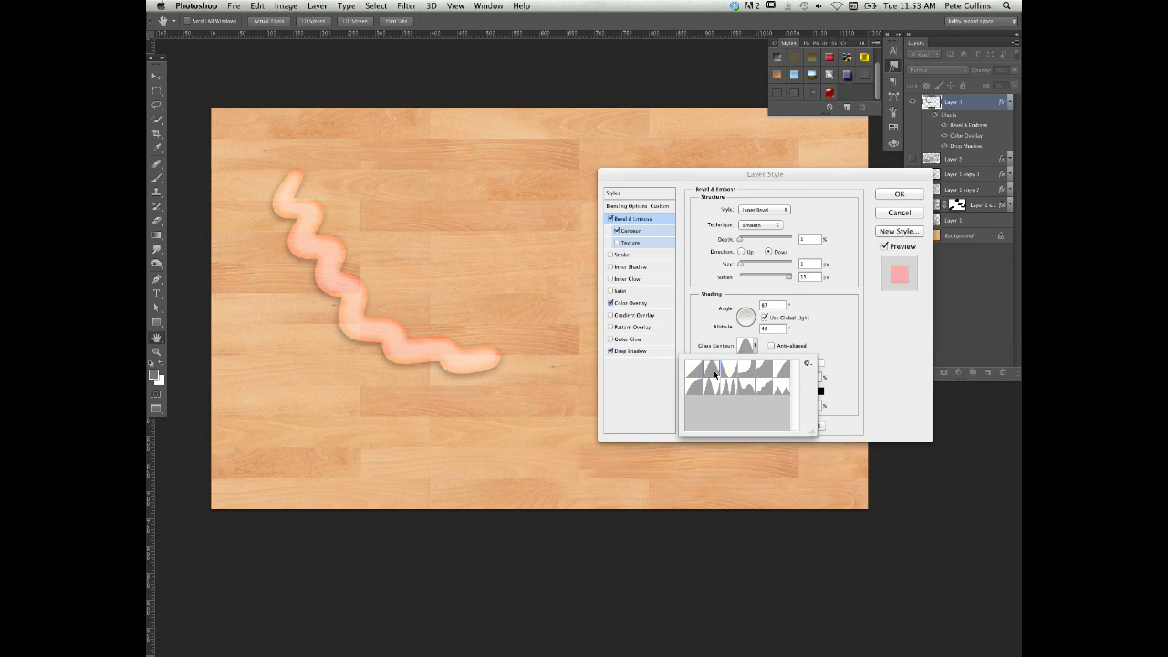
{"action": "double_click", "coordinate": [715, 372]}
Step: Compare further gloss contours, choose Cone - Inverted for the bevel, and paint a long second zigzag across the wood on the same layer
{"action": "left_click", "coordinate": [757, 349]}
{"action": "left_click", "coordinate": [717, 389]}
{"action": "left_click", "coordinate": [699, 387]}
{"action": "left_click", "coordinate": [744, 376]}
{"action": "left_click", "coordinate": [732, 374]}
{"action": "left_click", "coordinate": [898, 194]}
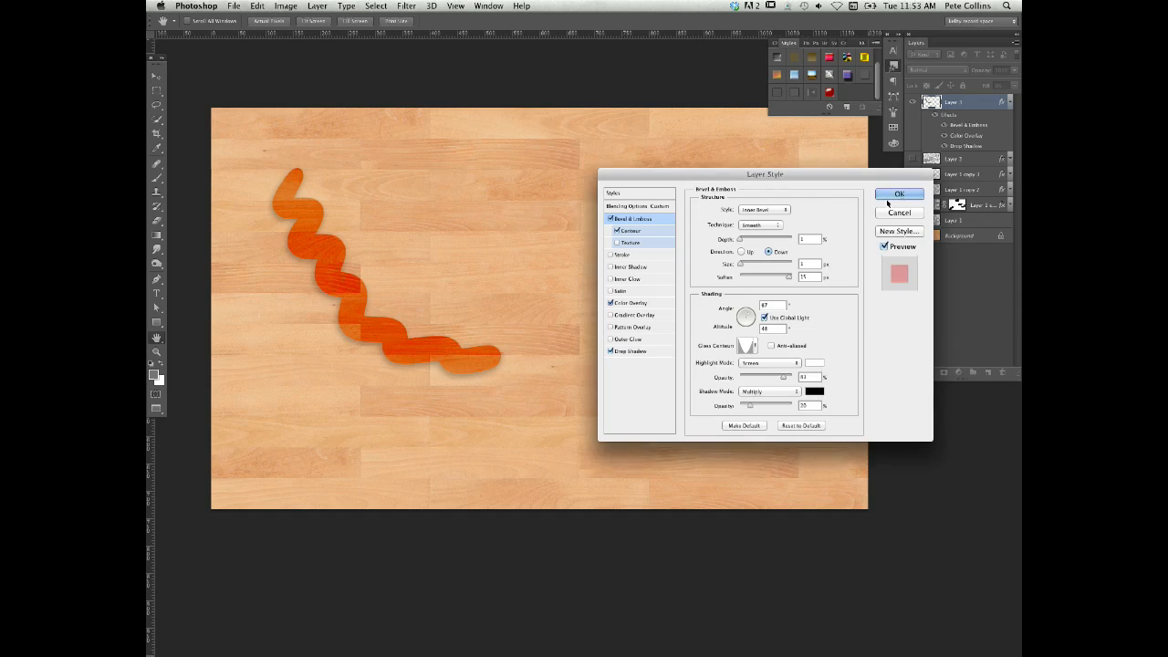
{"action": "left_click", "coordinate": [898, 194]}
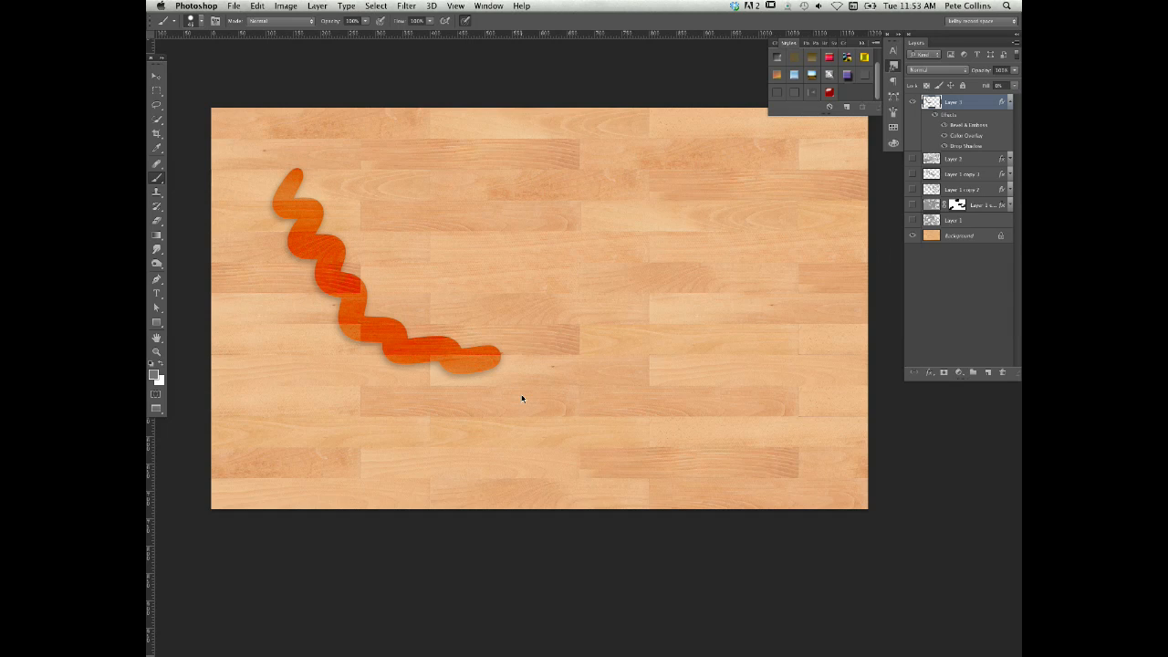
{"action": "mouse_move", "coordinate": [365, 326]}
{"action": "left_mouse_down"}
{"action": "mouse_move", "coordinate": [458, 257]}
{"action": "mouse_move", "coordinate": [477, 285]}
{"action": "mouse_move", "coordinate": [537, 290]}
{"action": "mouse_move", "coordinate": [571, 333]}
{"action": "mouse_move", "coordinate": [646, 373]}
{"action": "mouse_move", "coordinate": [679, 421]}
{"action": "left_mouse_up"}
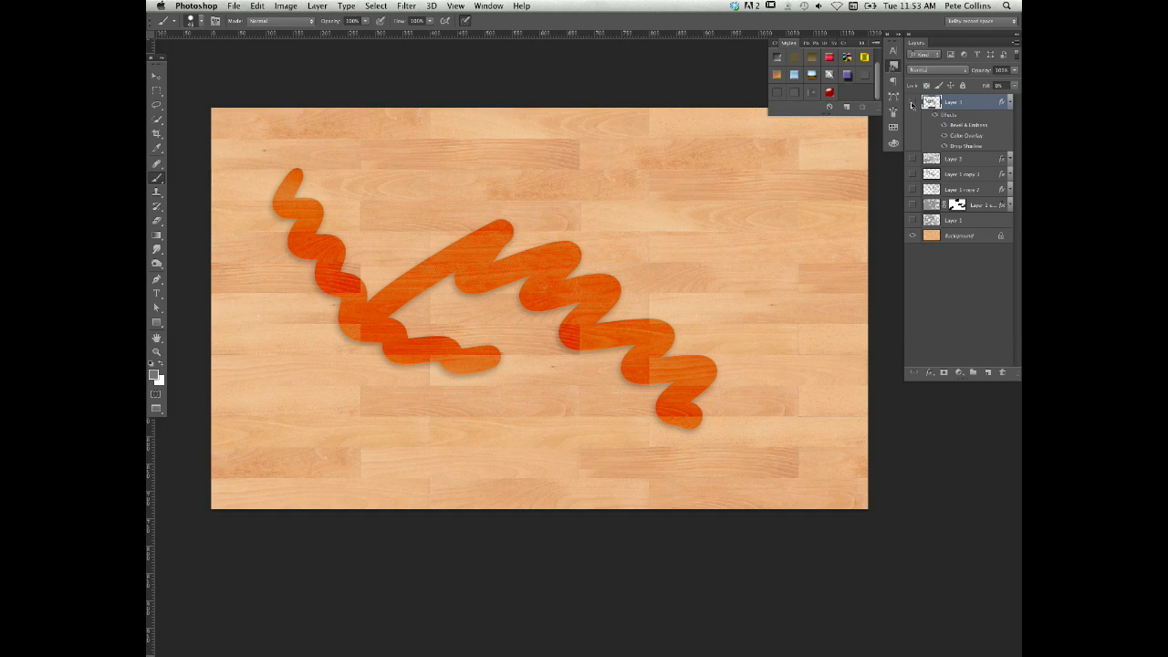
Step: Hide the squiggle layer, show and select Layer 2 with the red liquid strokes, and expand its list of effects
{"action": "left_click", "coordinate": [911, 102]}
{"action": "left_click", "coordinate": [912, 160]}
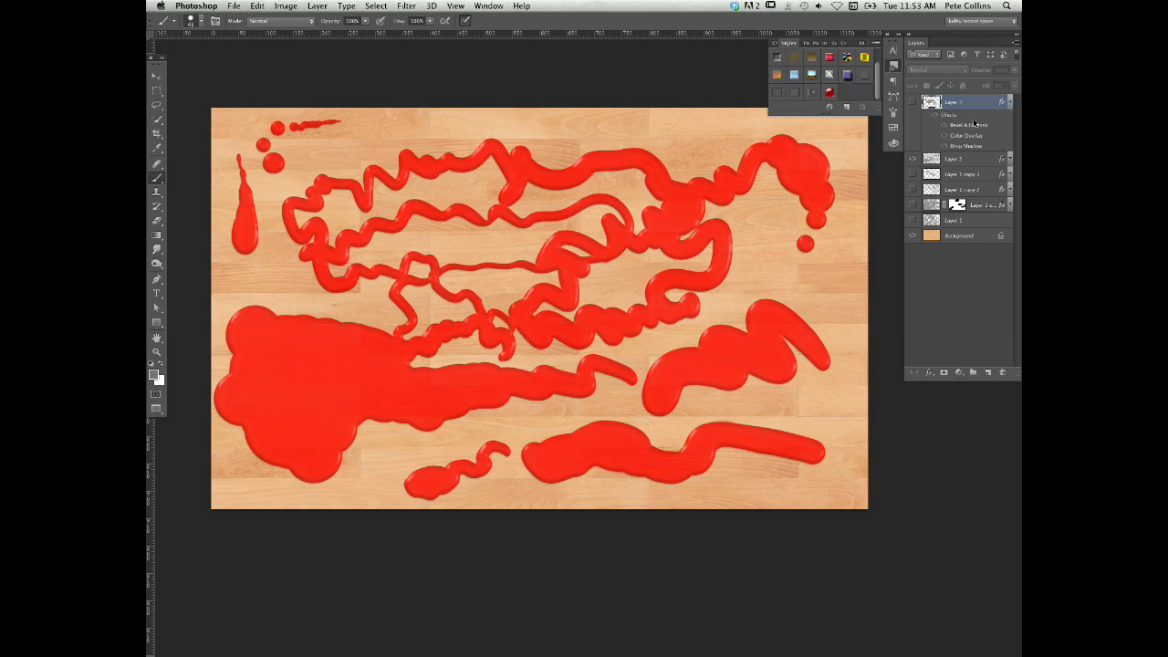
{"action": "left_click", "coordinate": [1002, 161]}
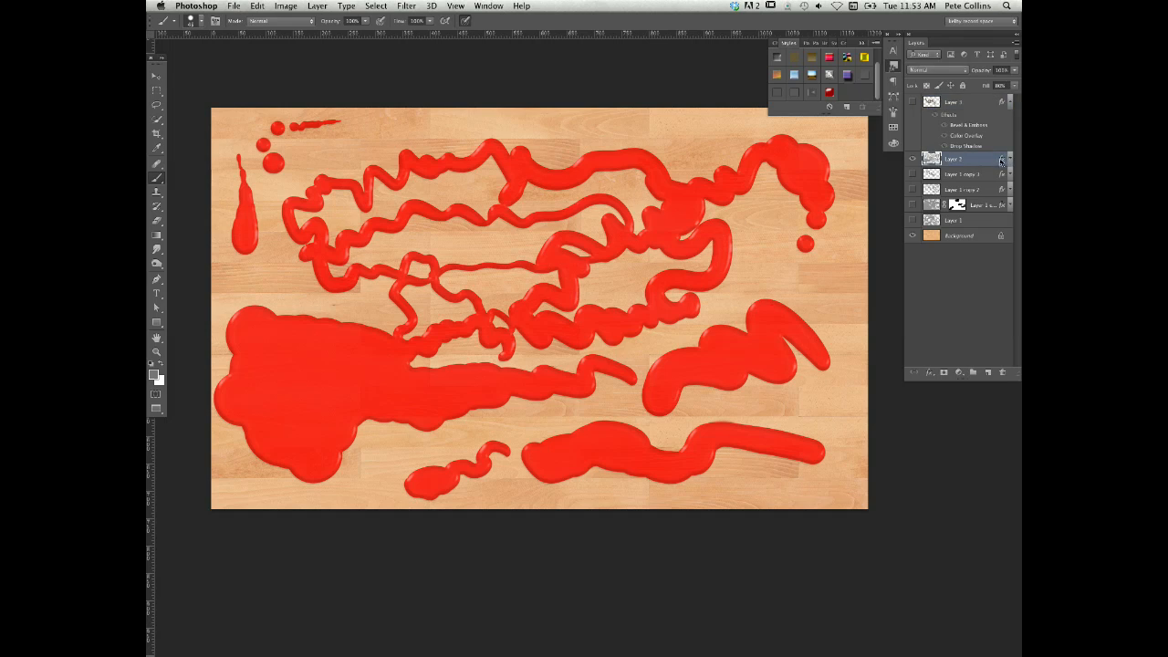
{"action": "left_click", "coordinate": [1010, 160]}
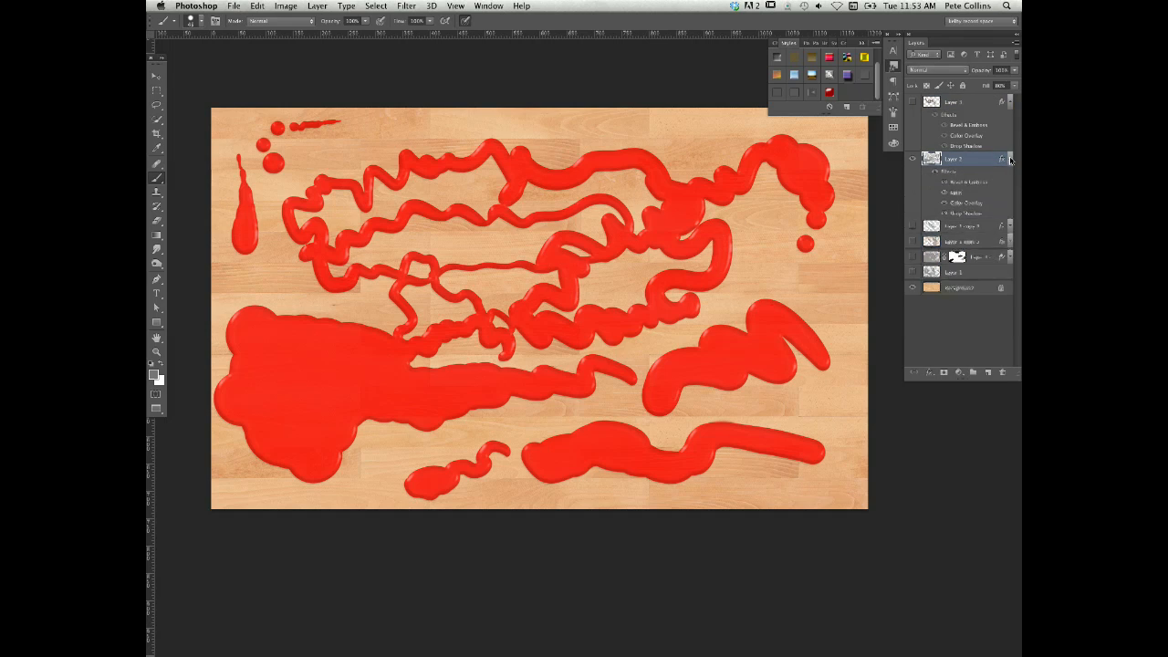
Step: Paint several round red drops along the wood's right side on Layer 2 and add a layer mask to it
{"action": "left_click", "coordinate": [816, 293]}
{"action": "left_click", "coordinate": [843, 336]}
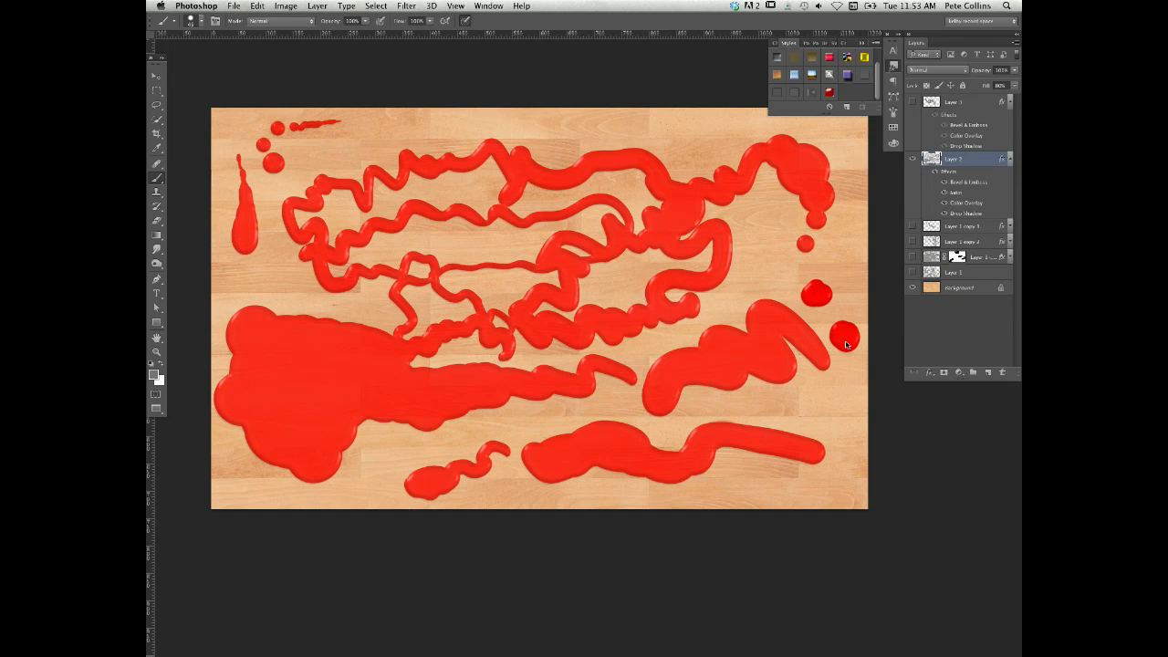
{"action": "left_click", "coordinate": [829, 410]}
{"action": "left_click", "coordinate": [802, 481]}
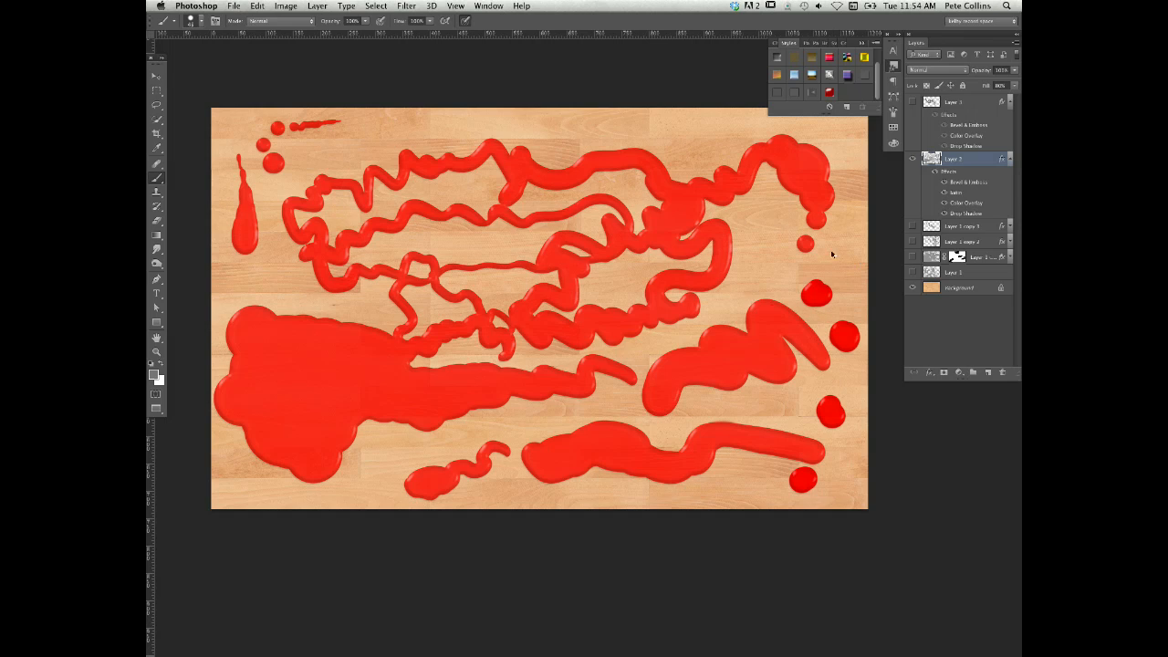
{"action": "left_click_drag", "start_coordinate": [738, 259], "coordinate": [839, 259]}
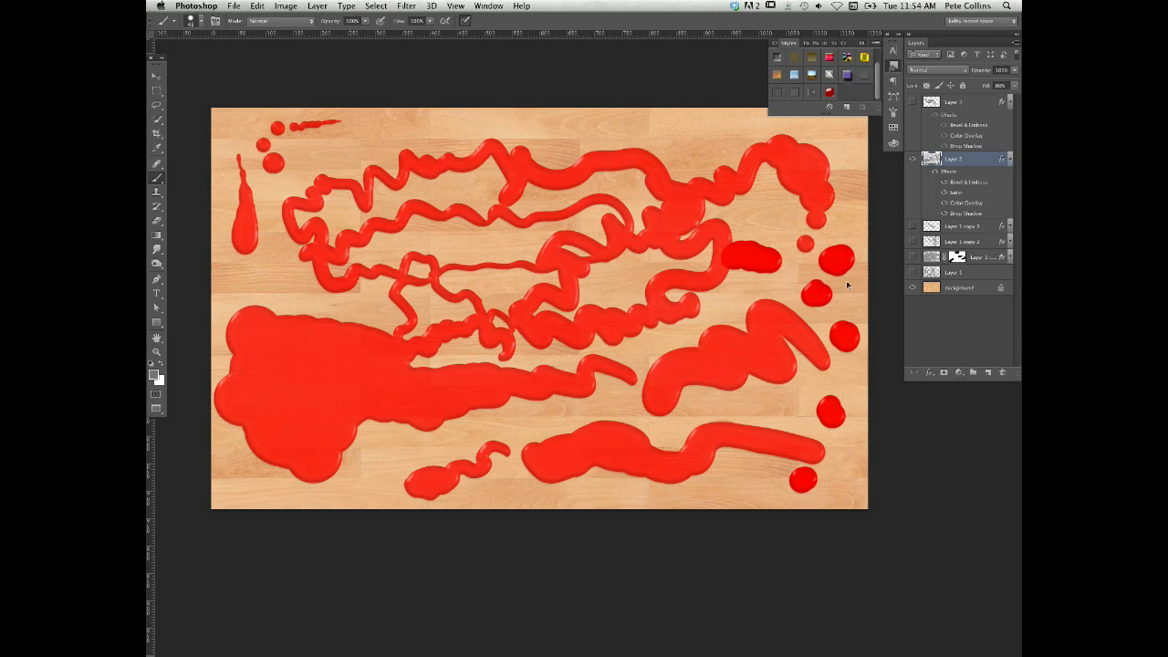
{"action": "left_click", "coordinate": [944, 373]}
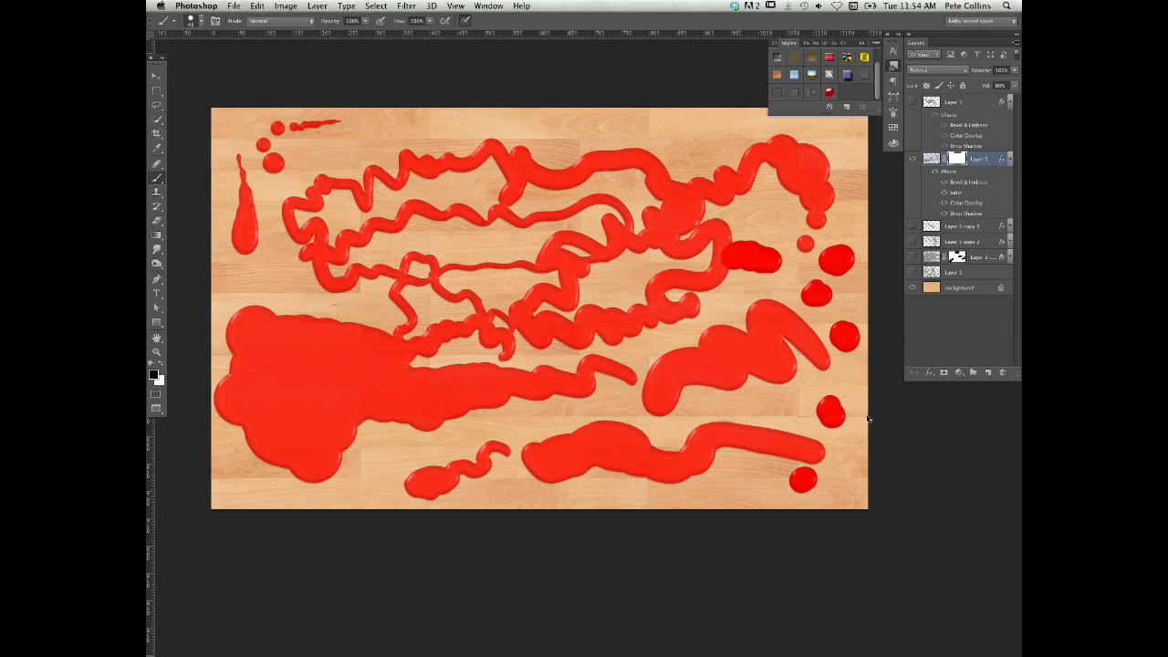
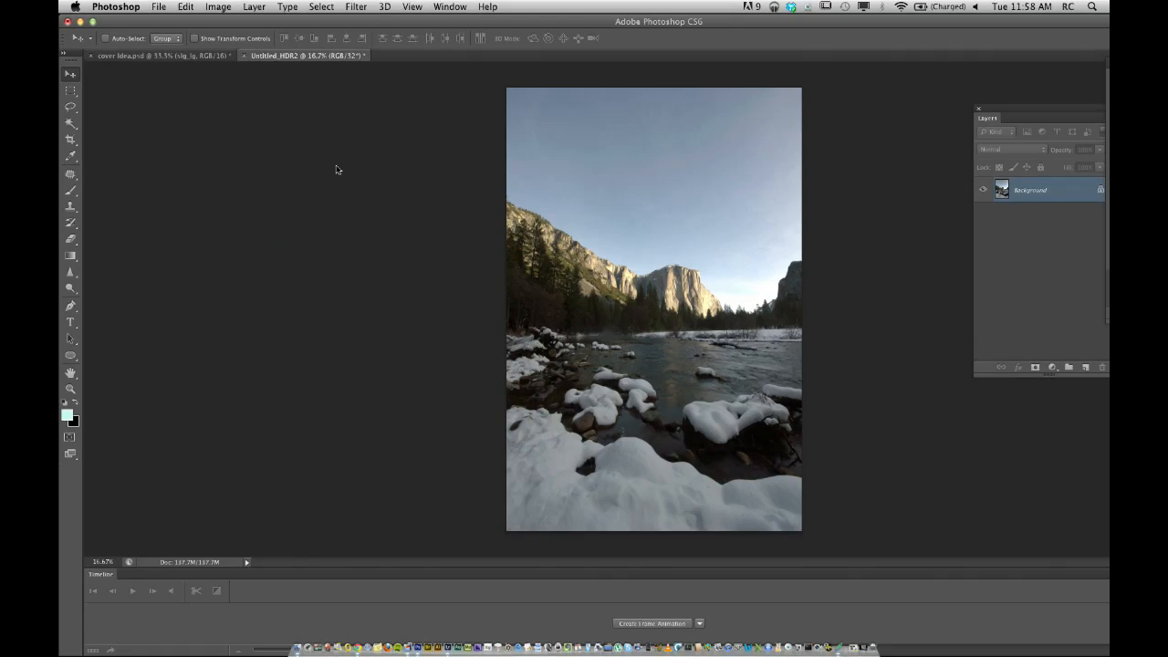
Step: Save the 32-bit HDR landscape as goldengate-1-Edit.tif and close the document
{"action": "key", "text": "super+s"}
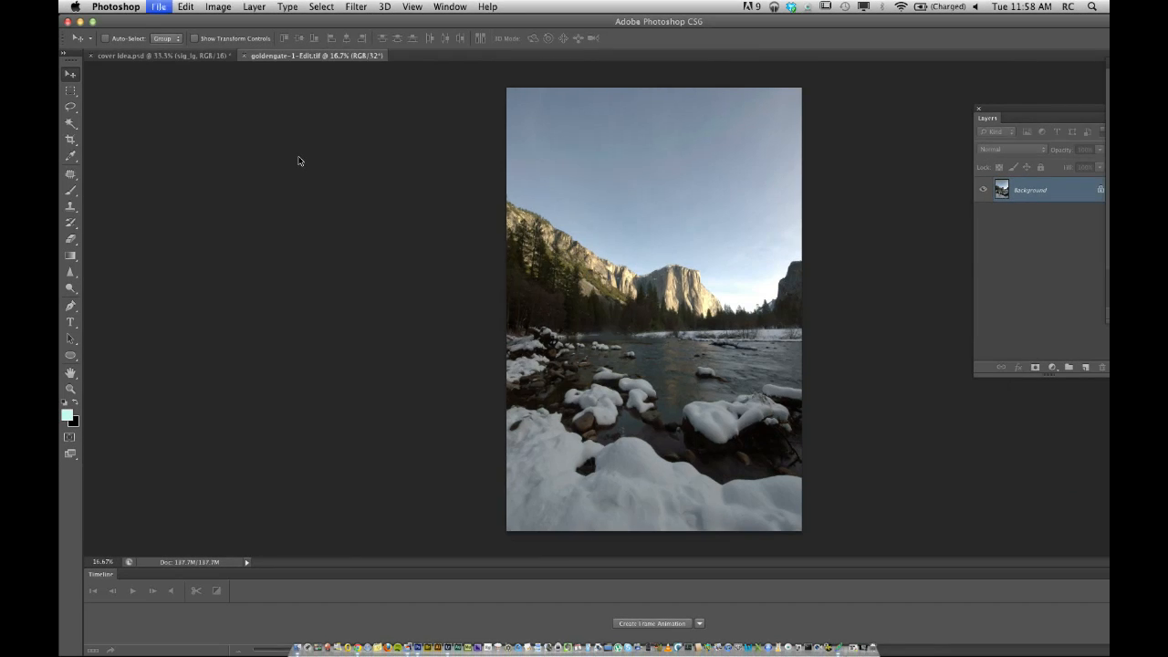
{"action": "key", "text": "super+w"}
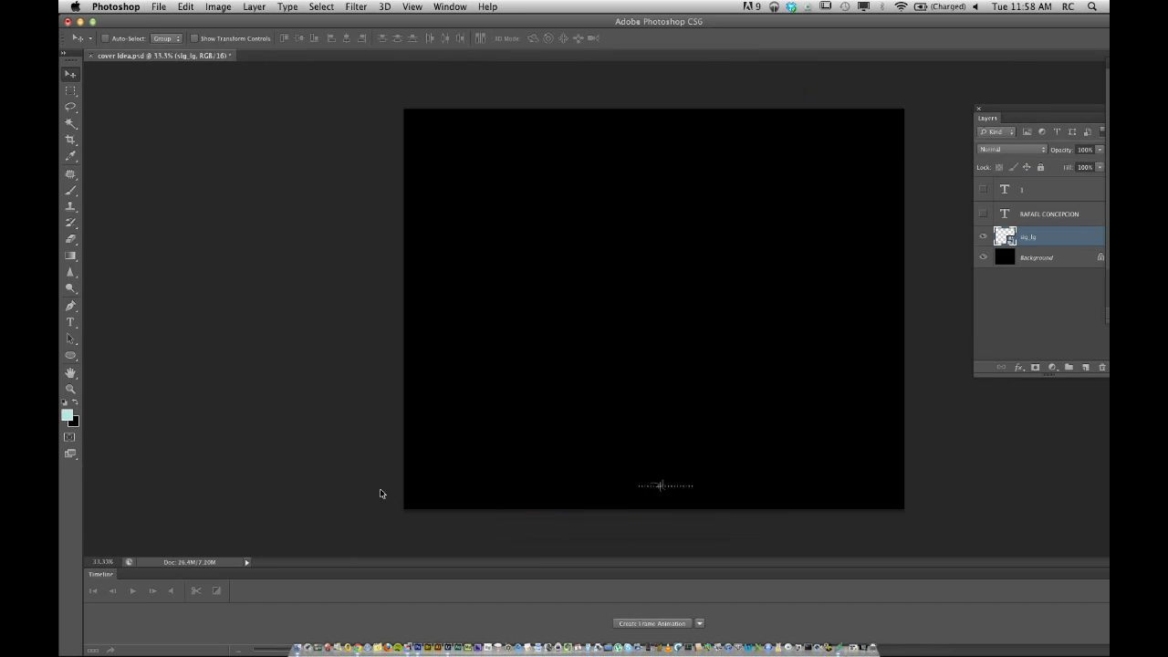
Step: Switch to Lightroom, find goldengate-1-Edit.tif at the end of All Photographs and open it enlarged
{"action": "left_click", "coordinate": [432, 615]}
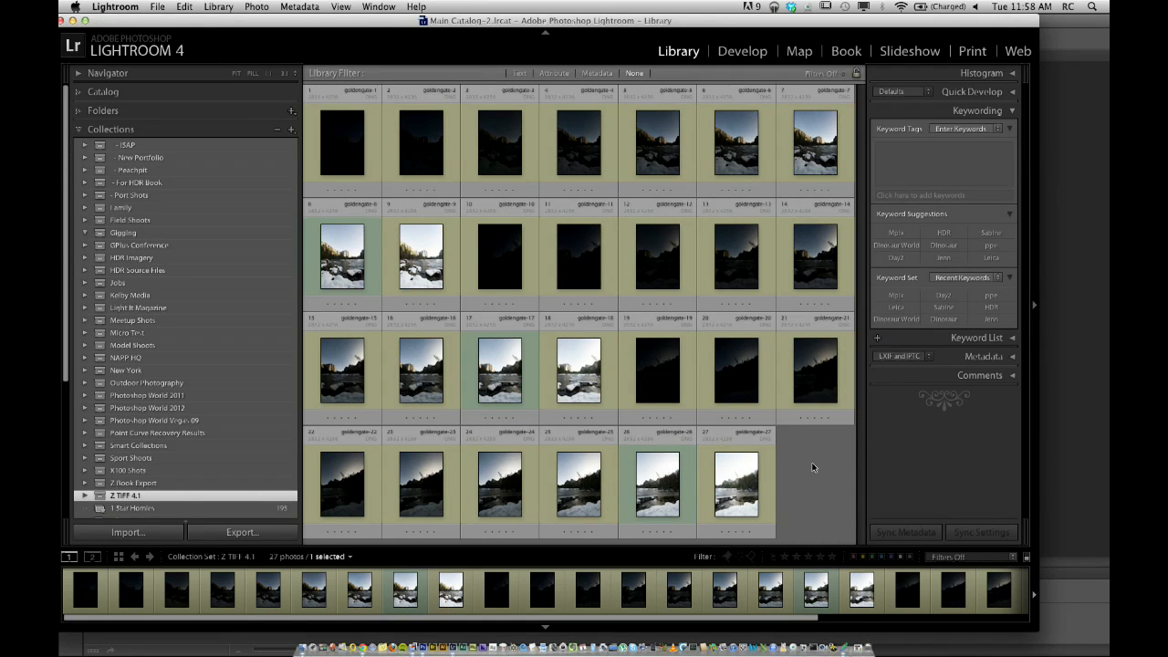
{"action": "left_click", "coordinate": [812, 467]}
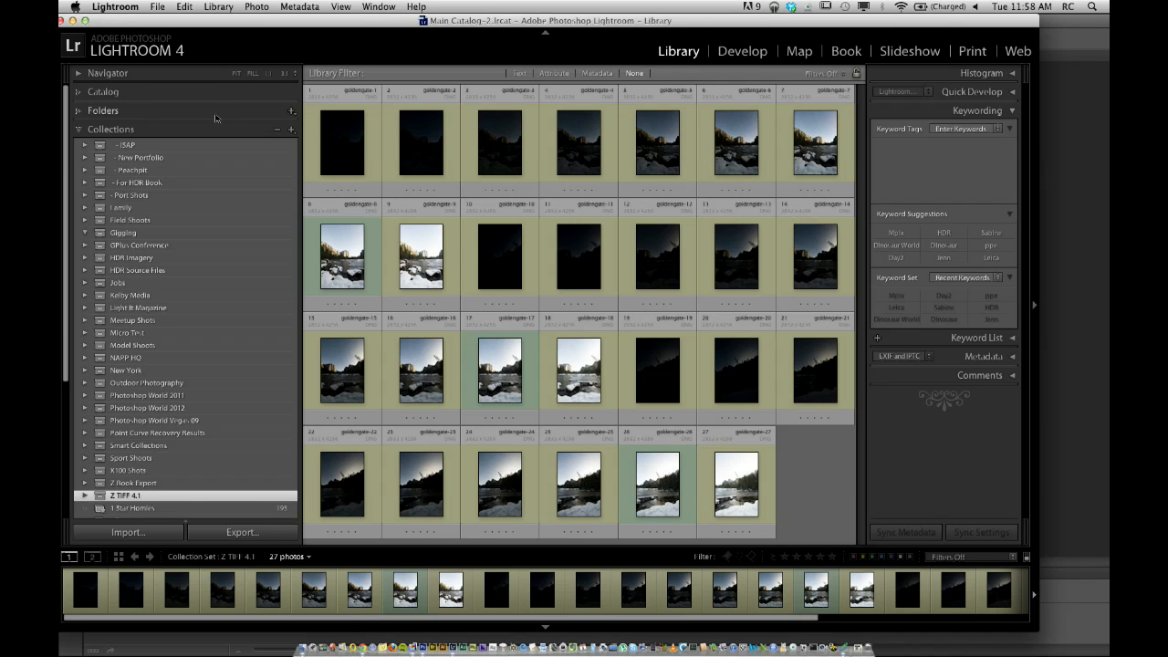
{"action": "left_click", "coordinate": [160, 94]}
{"action": "left_click", "coordinate": [153, 108]}
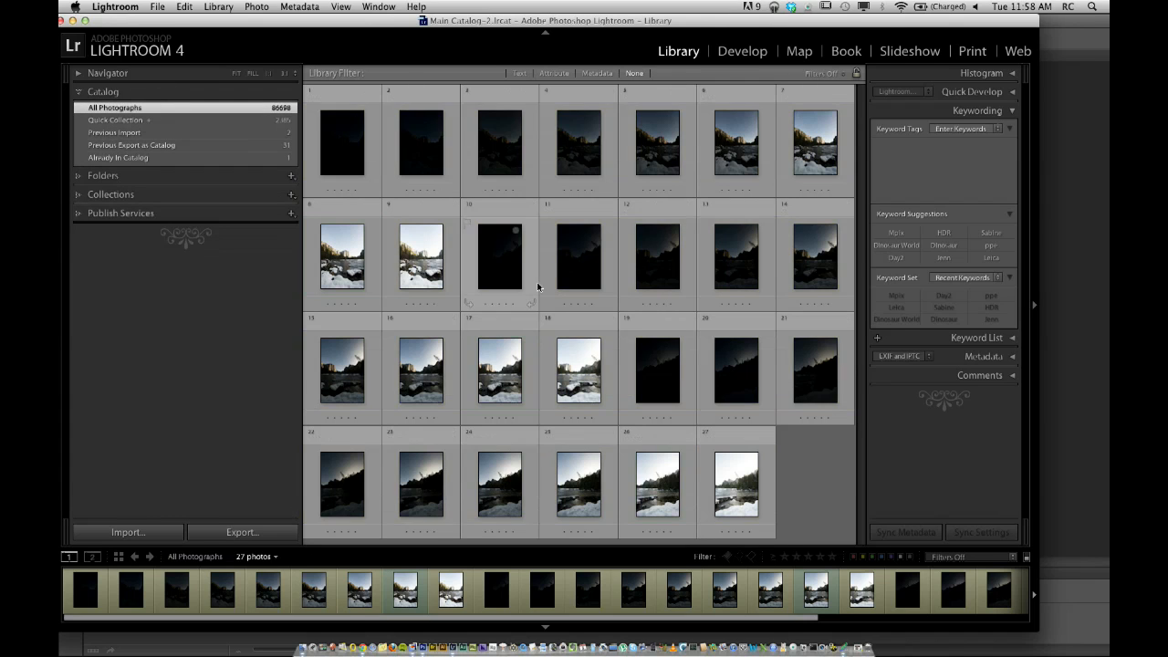
{"action": "scroll", "coordinate": [739, 440], "scroll_direction": "down", "scroll_amount": 2}
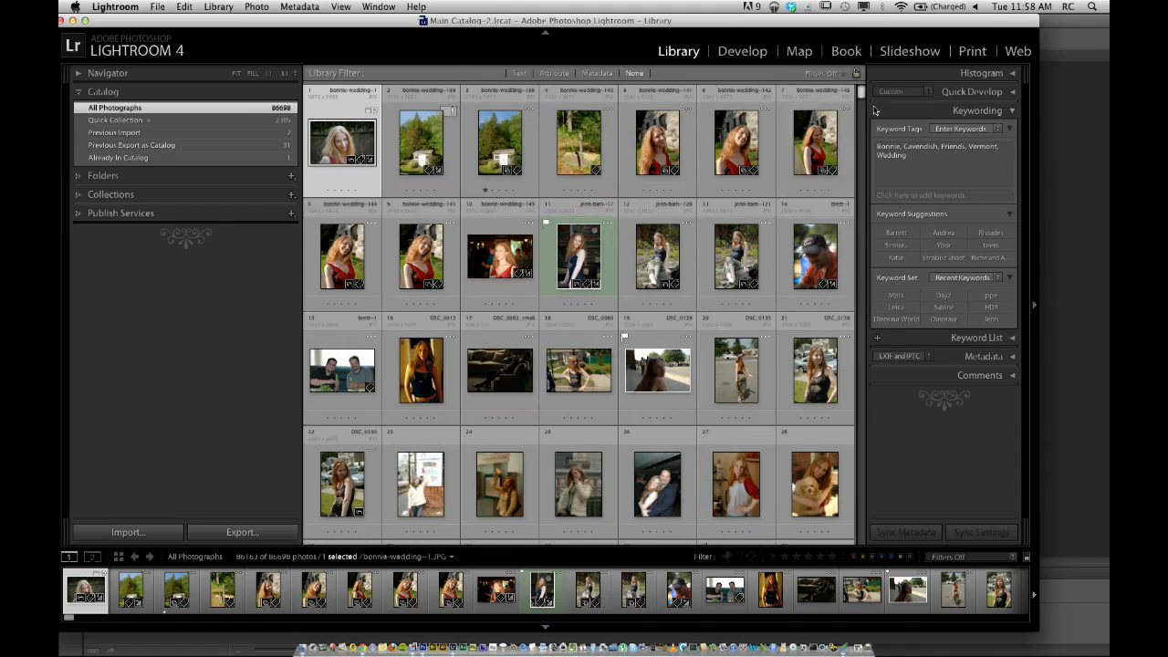
{"action": "left_click_drag", "start_coordinate": [860, 91], "coordinate": [874, 556]}
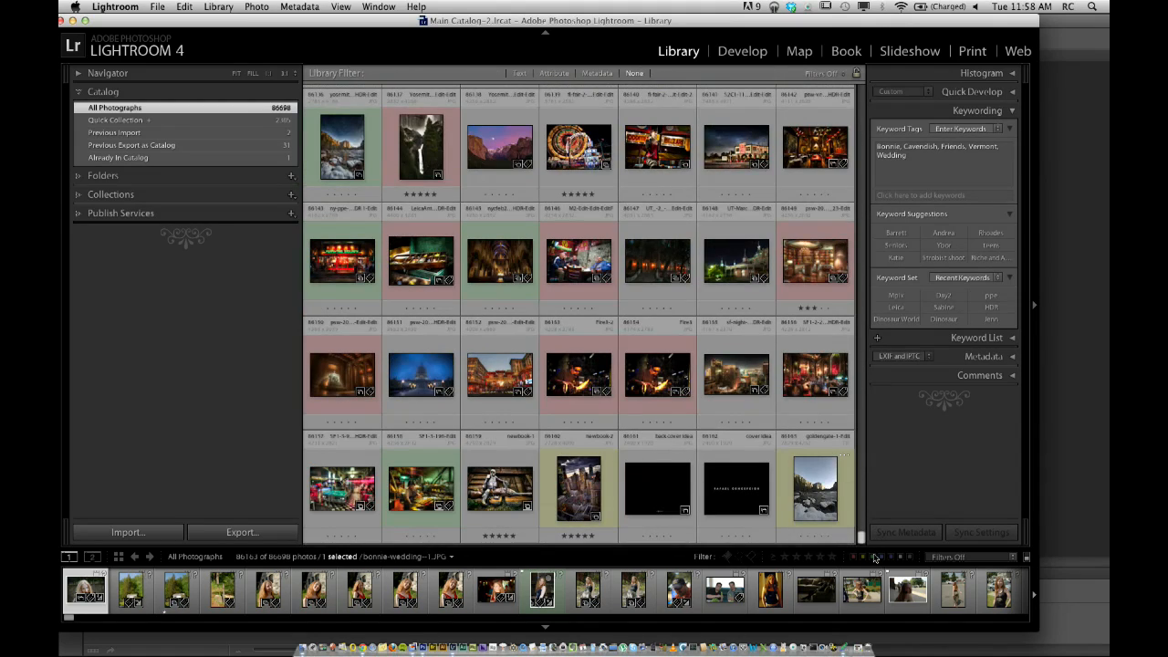
{"action": "double_click", "coordinate": [820, 497]}
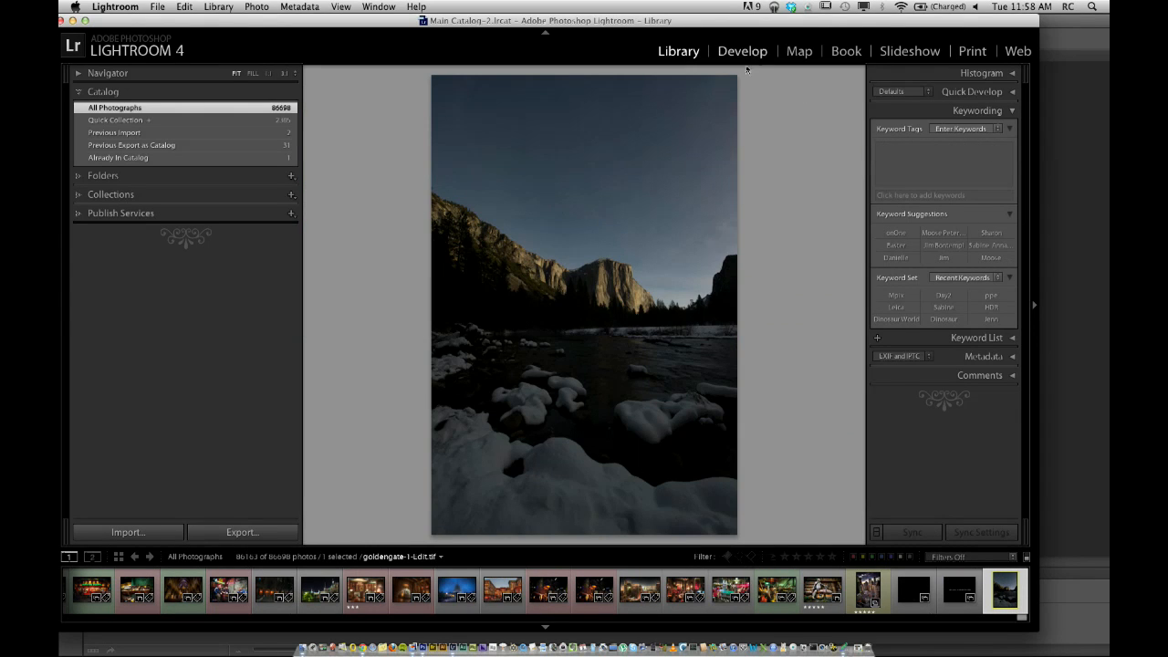
Step: Add goldengate-1-Edit.tif to the 32 Bit Tiff Example collection inside the Z TIFF 4.1 collection set
{"action": "left_click", "coordinate": [135, 195]}
{"action": "scroll", "coordinate": [216, 414], "scroll_direction": "down", "scroll_amount": 3}
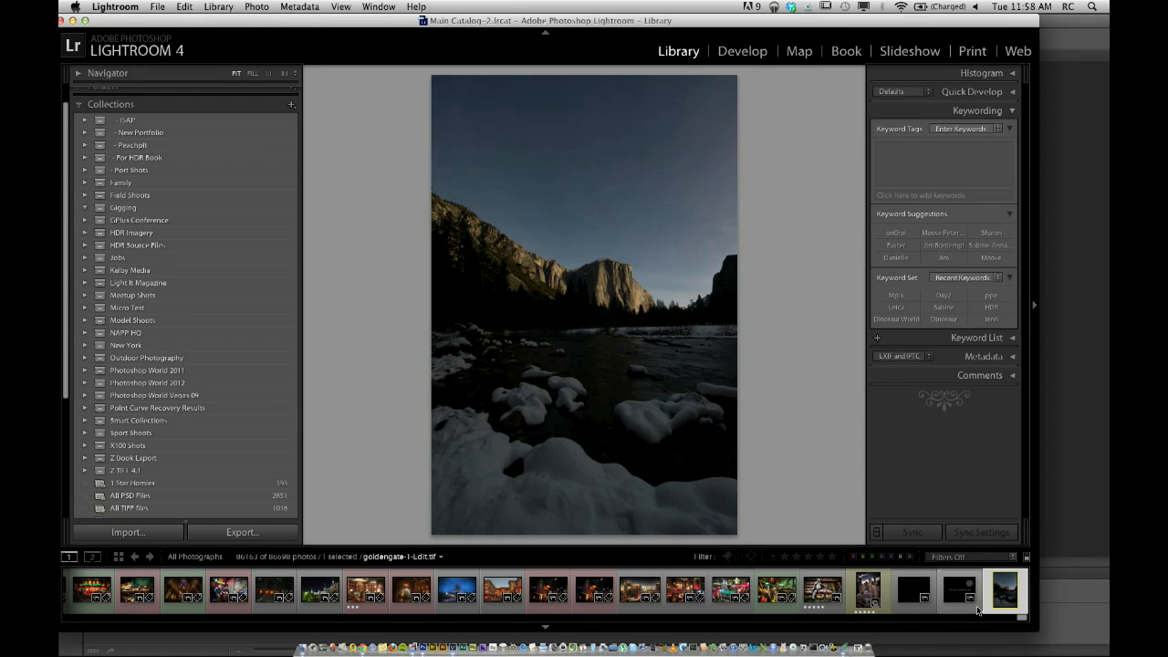
{"action": "left_click", "coordinate": [84, 469]}
{"action": "left_click_drag", "start_coordinate": [1002, 594], "coordinate": [257, 484]}
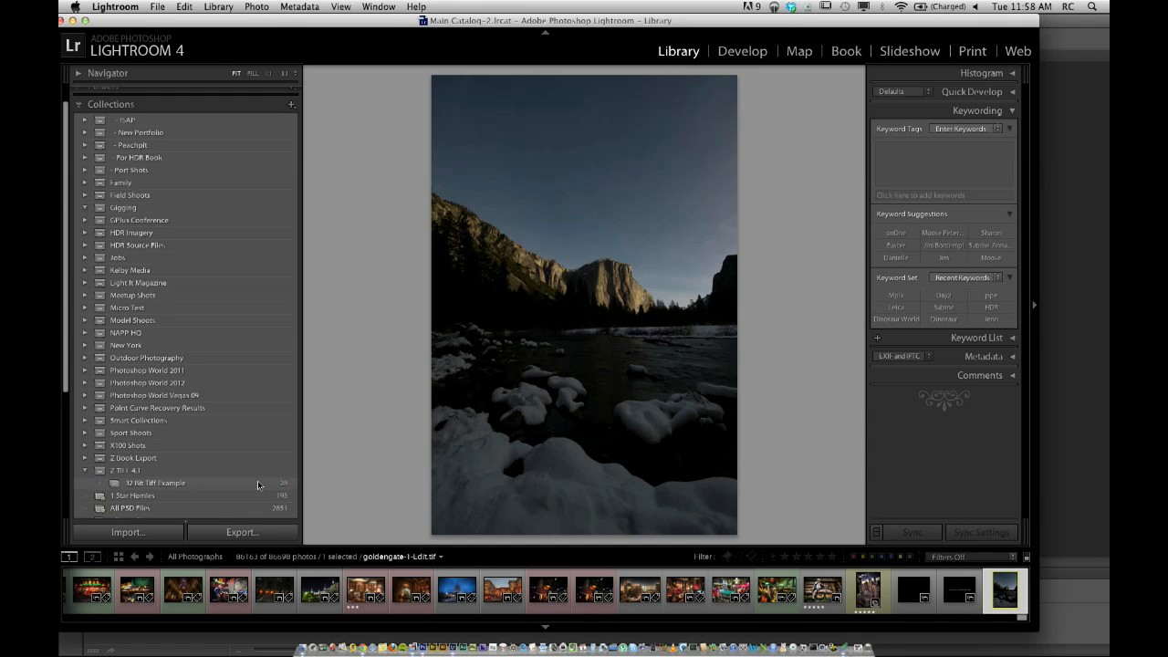
Step: Browse the 32 Bit Tiff Example collection as a thumbnail grid and view goldengate-4.dng enlarged before returning to the grid
{"action": "left_click", "coordinate": [257, 482]}
{"action": "key", "text": "g"}
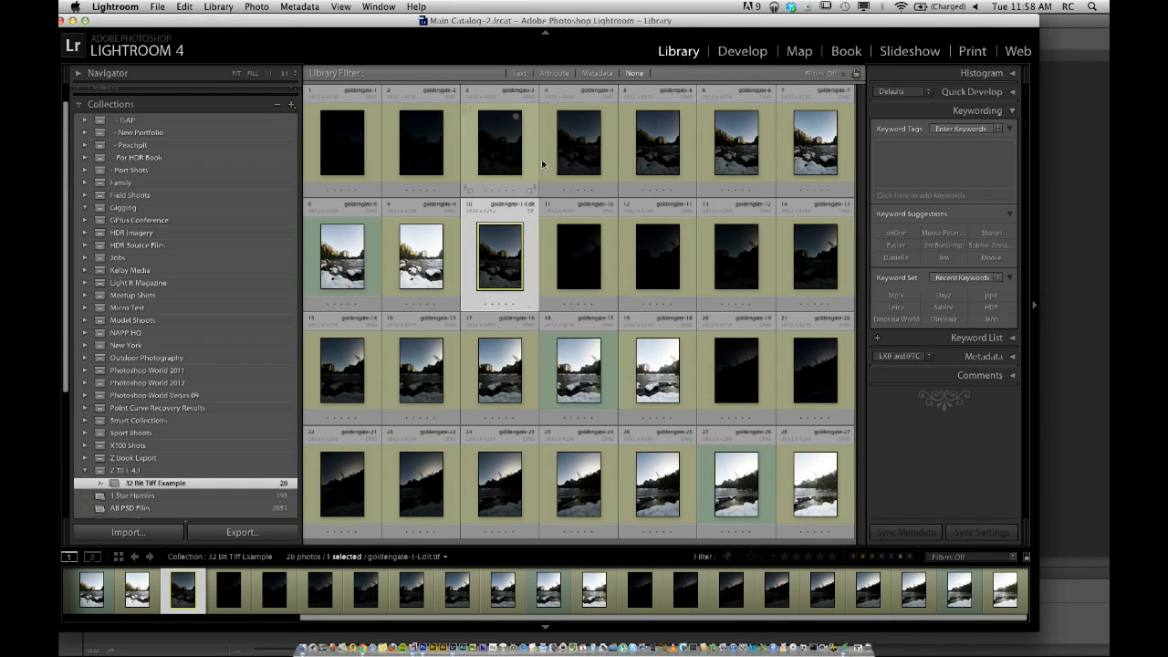
{"action": "double_click", "coordinate": [573, 154]}
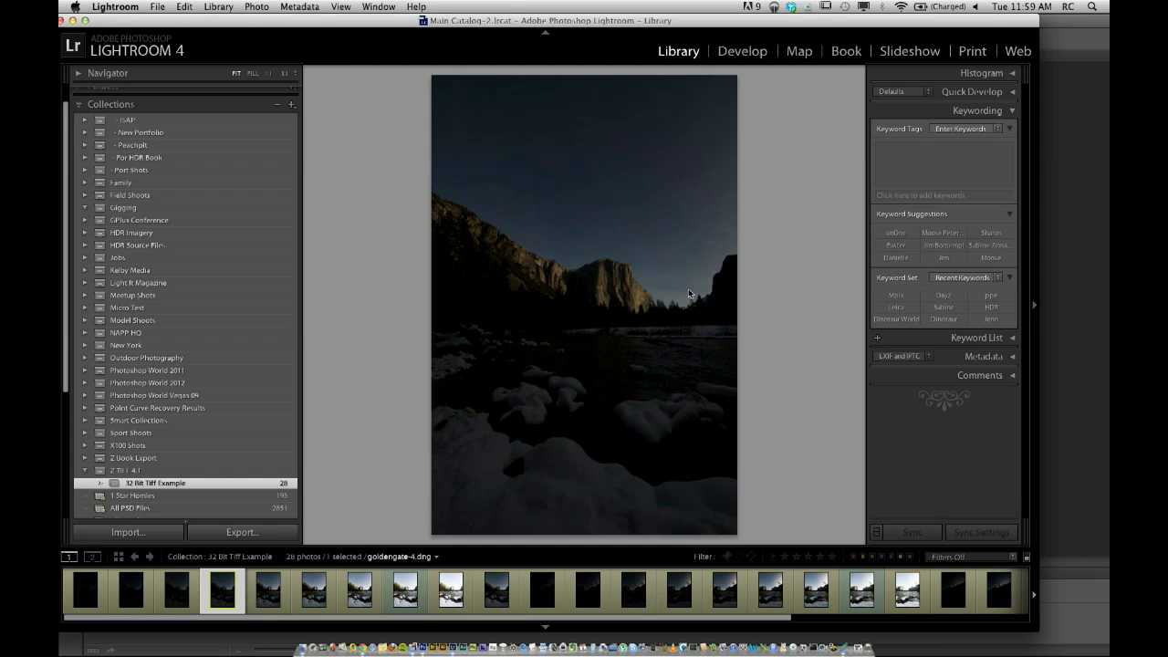
{"action": "key", "text": "g"}
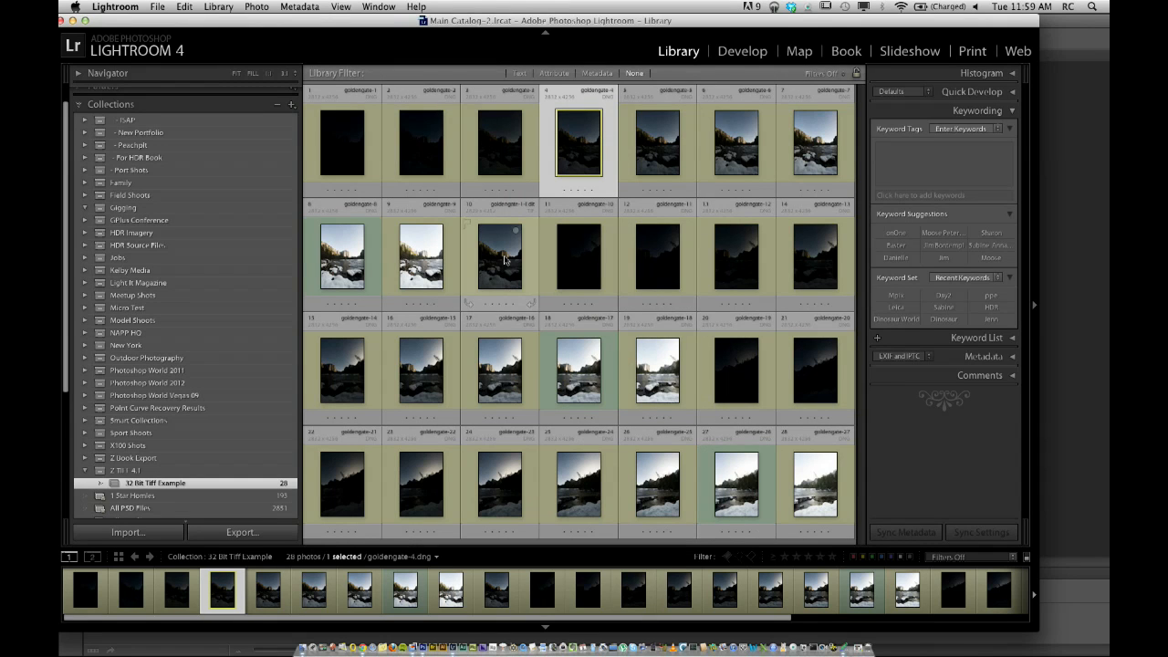
Step: Compare goldengate-4.dng and goldengate-1-Edit.tif side by side, and return to the thumbnail grid
{"action": "left_click", "coordinate": [504, 260], "text": "super"}
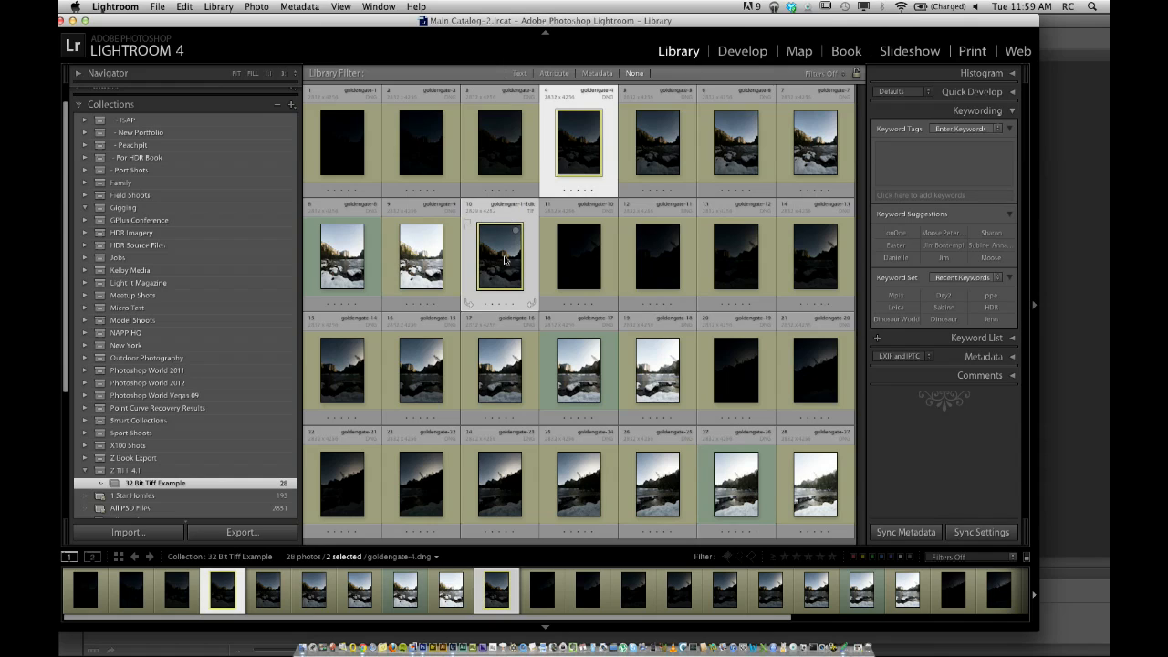
{"action": "key", "text": "c"}
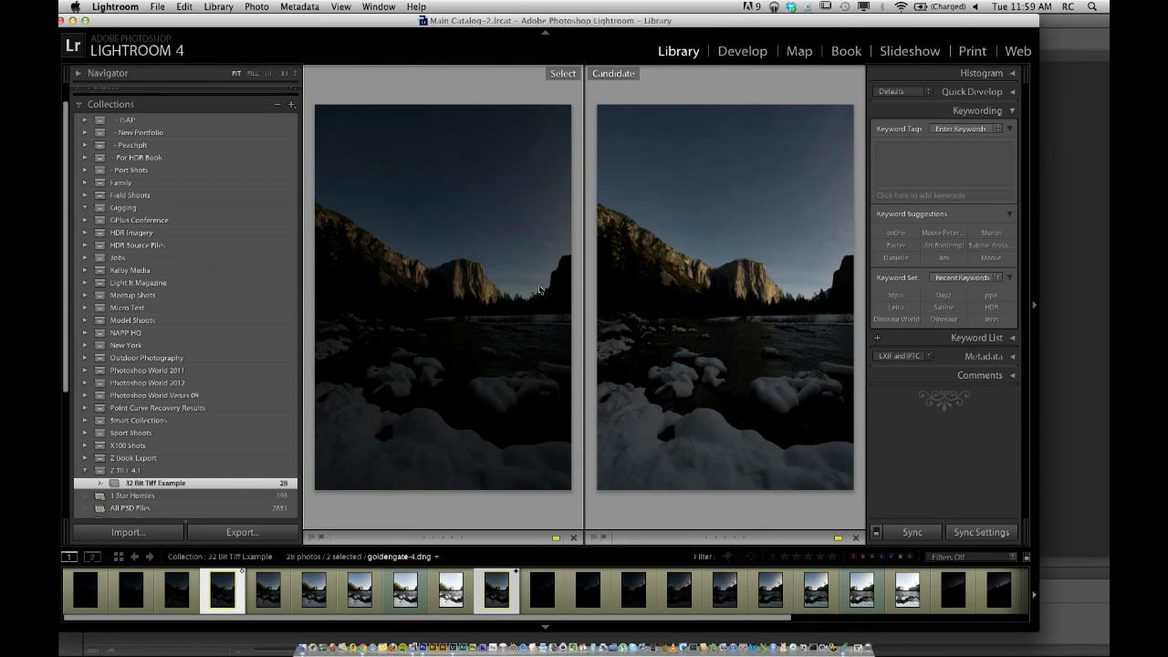
{"action": "key", "text": "g"}
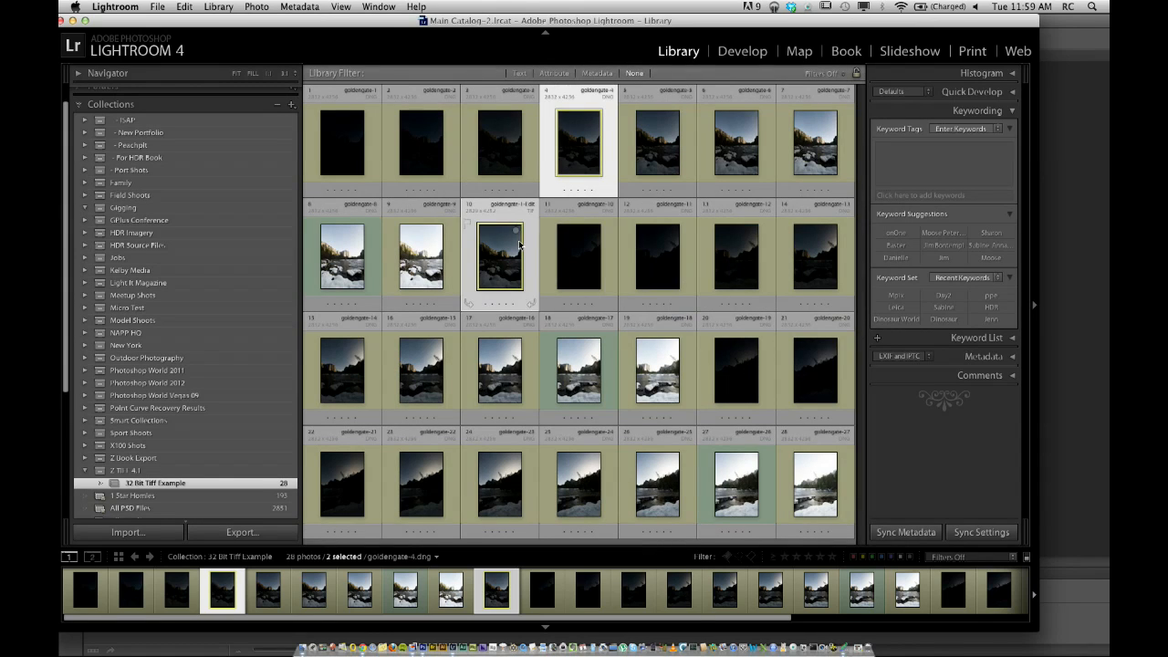
Step: Open goldengate-4.dng in the Develop module and raise its exposure to the maximum
{"action": "left_click", "coordinate": [569, 255]}
{"action": "double_click", "coordinate": [577, 134]}
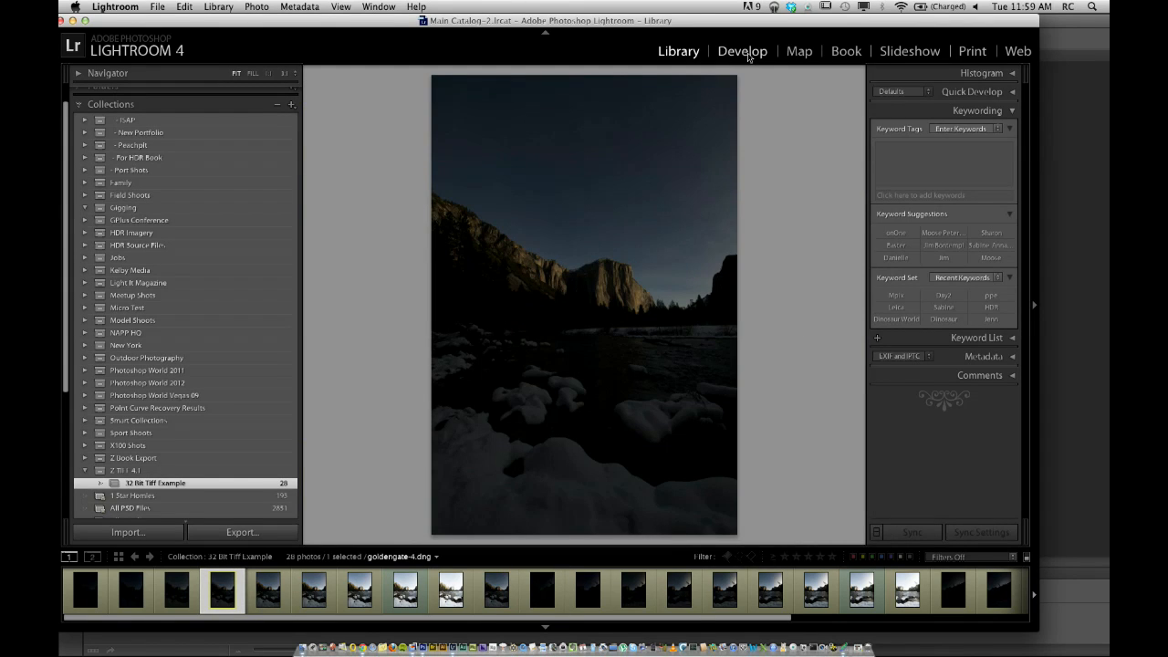
{"action": "left_click", "coordinate": [746, 55]}
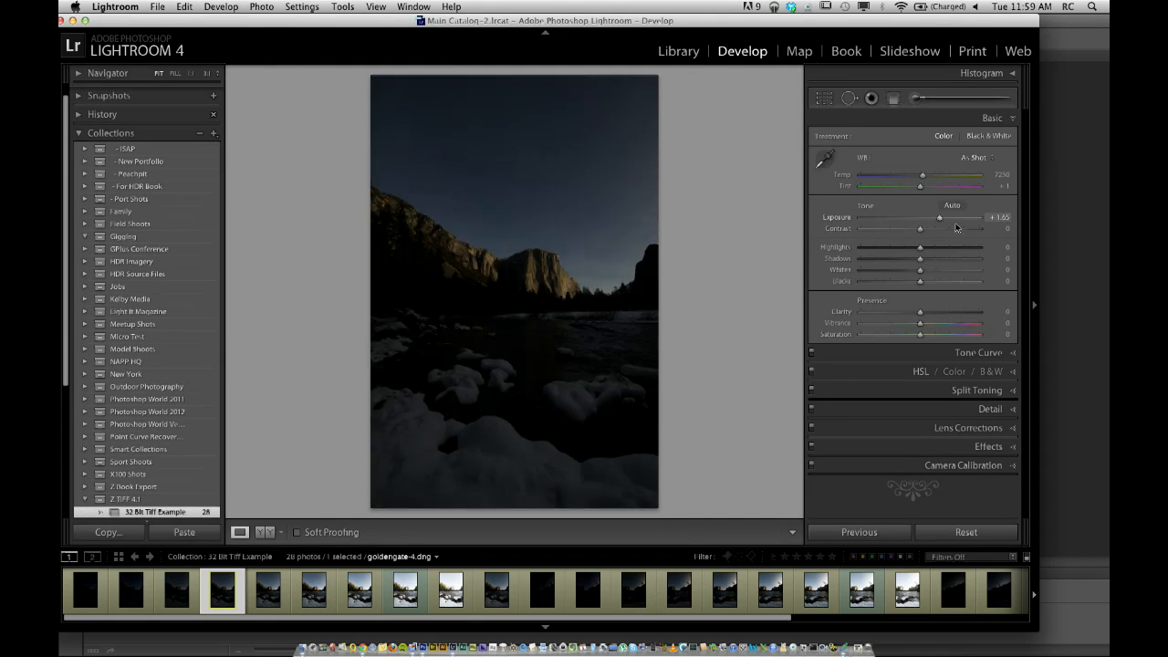
{"action": "left_click_drag", "start_coordinate": [921, 222], "coordinate": [982, 221]}
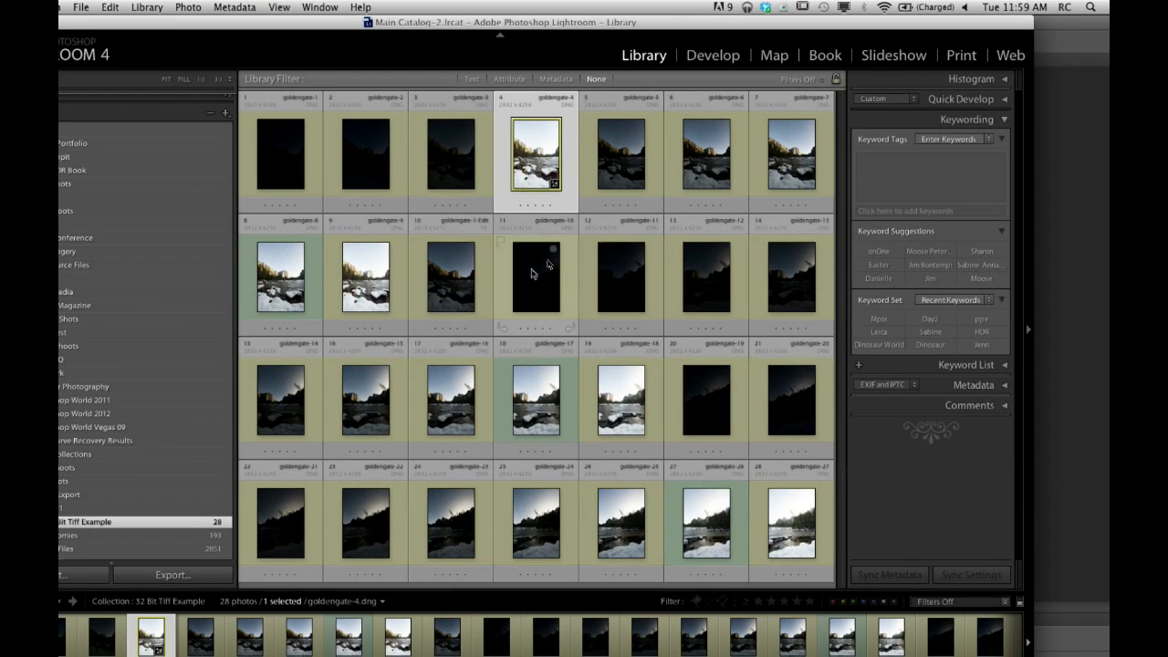
Step: Open goldengate-1-Edit.tif in the Develop module and push its exposure up to +10.00
{"action": "double_click", "coordinate": [443, 296]}
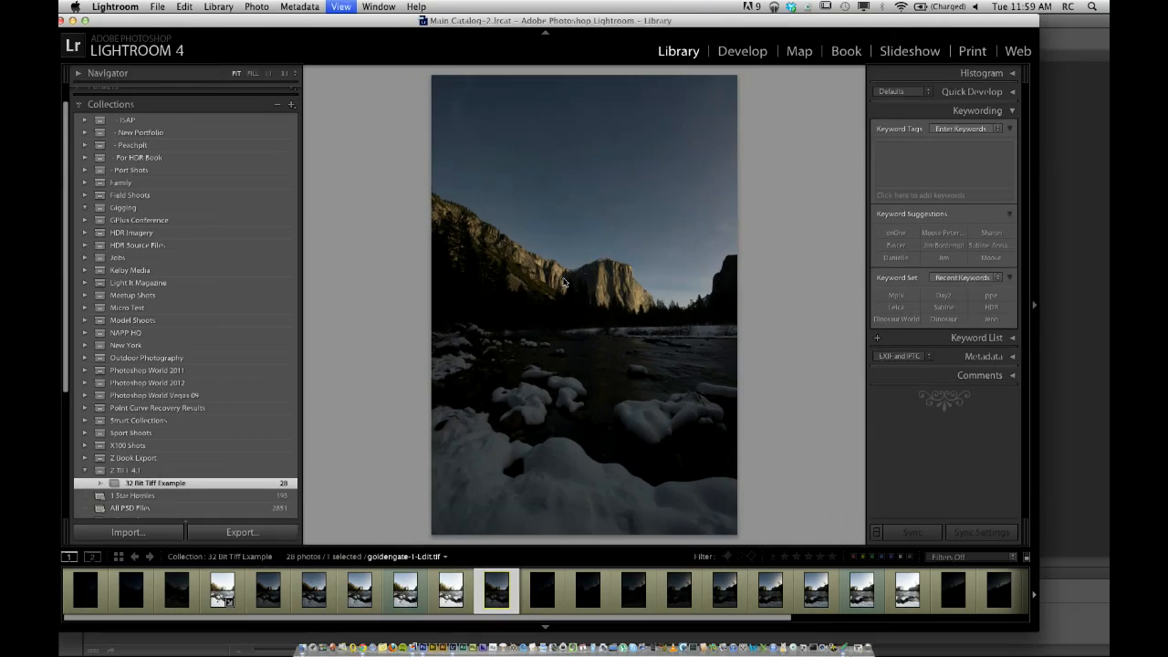
{"action": "key", "text": "d"}
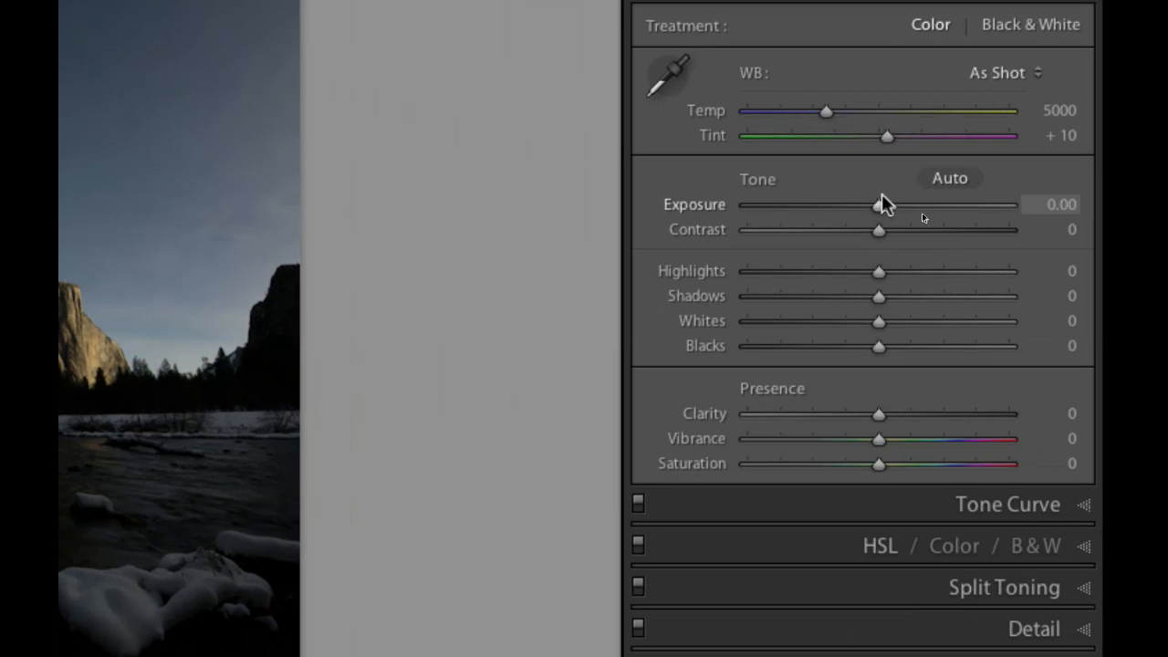
{"action": "left_click_drag", "start_coordinate": [878, 202], "coordinate": [951, 221]}
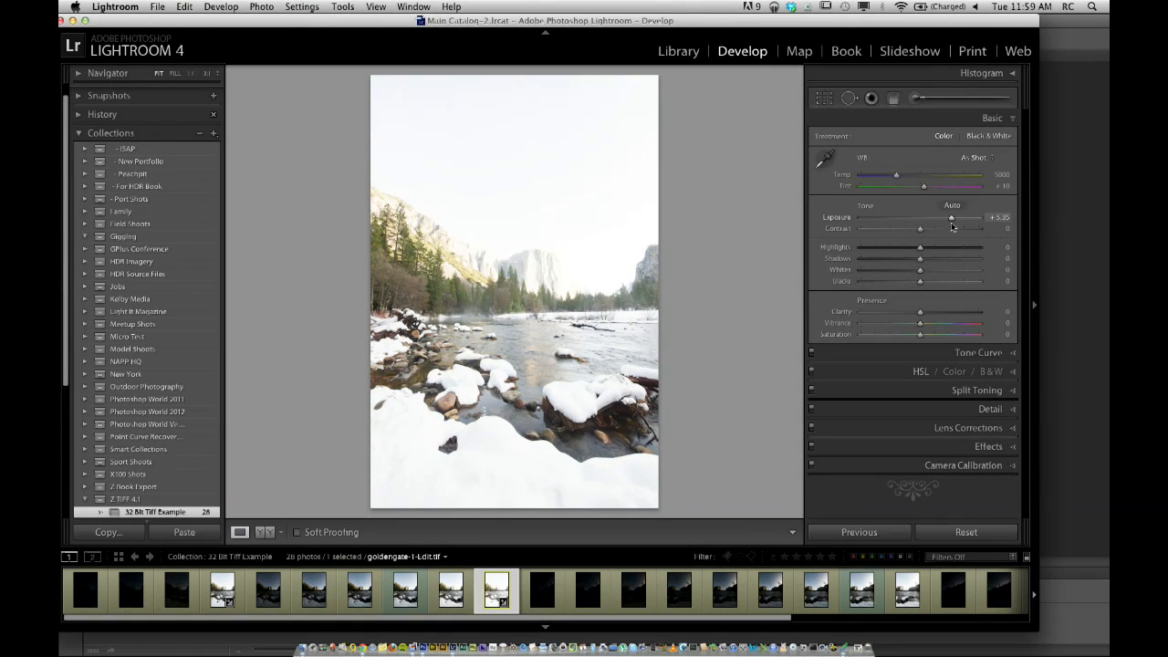
{"action": "left_click_drag", "start_coordinate": [953, 220], "coordinate": [995, 230]}
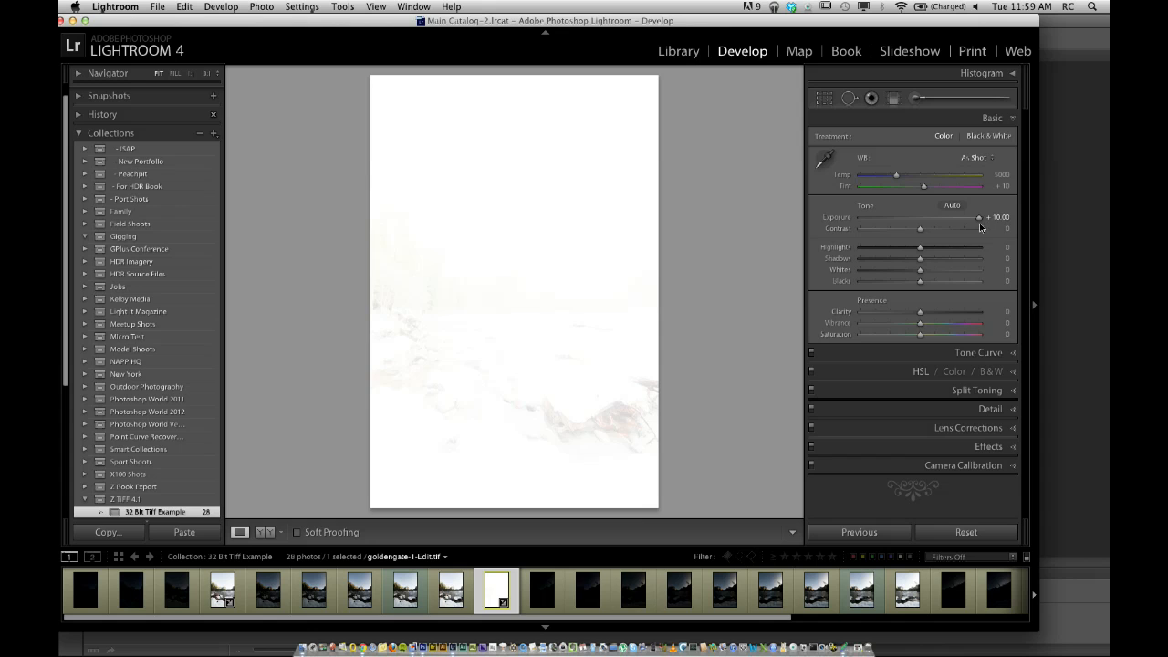
Step: Set the exposure of goldengate-1-Edit.tif to +2.10 and its highlights to -72
{"action": "left_click_drag", "start_coordinate": [979, 222], "coordinate": [925, 228]}
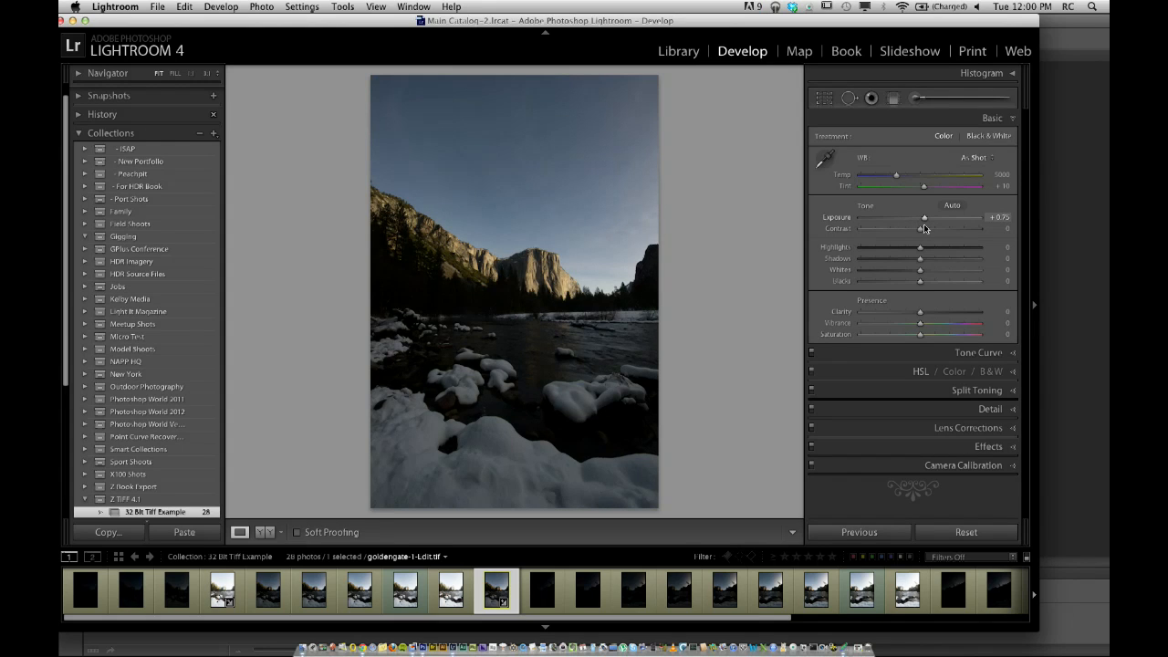
{"action": "left_click_drag", "start_coordinate": [919, 253], "coordinate": [877, 250]}
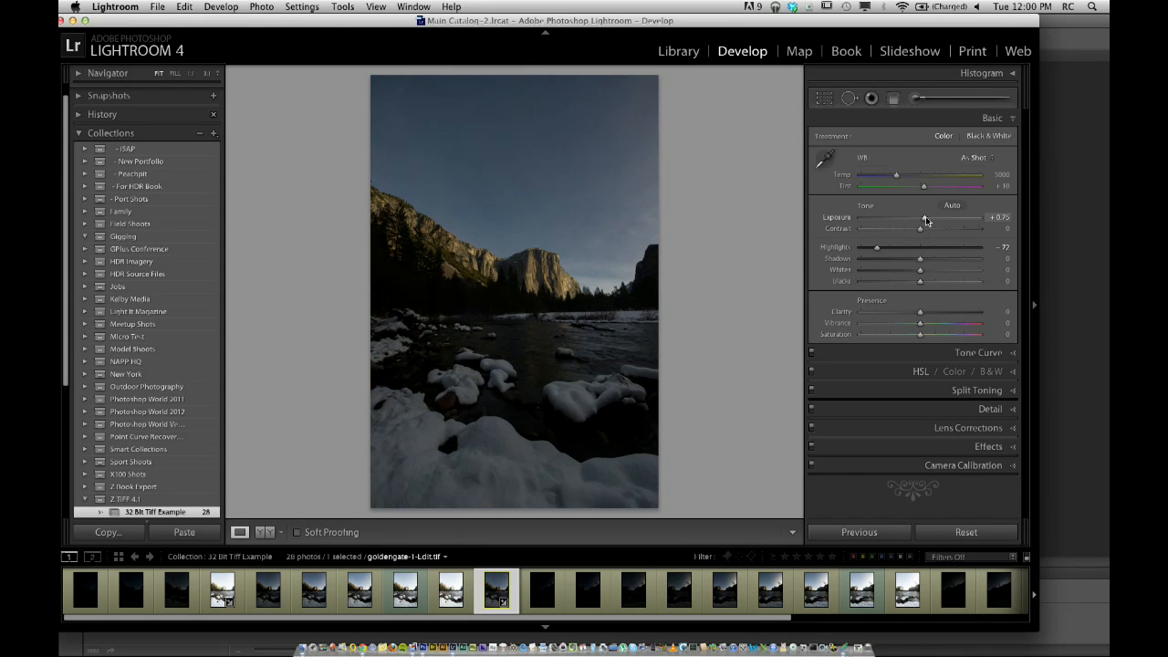
{"action": "left_click_drag", "start_coordinate": [926, 220], "coordinate": [931, 221]}
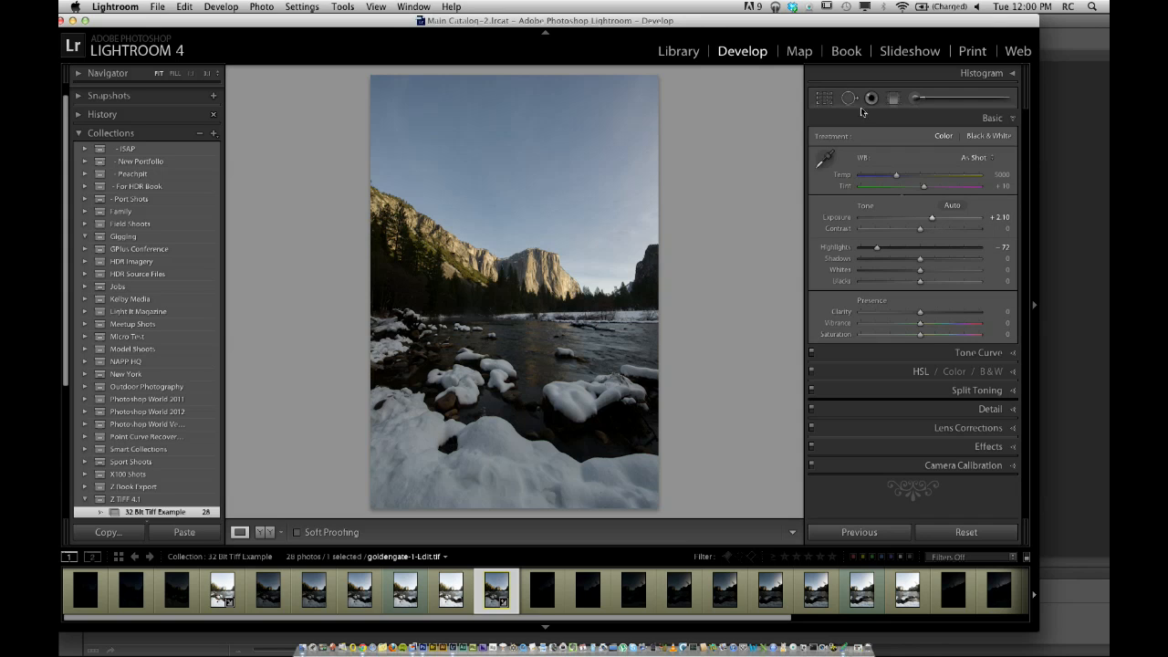
Step: Paint over the snowy foreground with the Adjustment Brush and set the brushed area's exposure to 0.97
{"action": "left_click", "coordinate": [916, 97]}
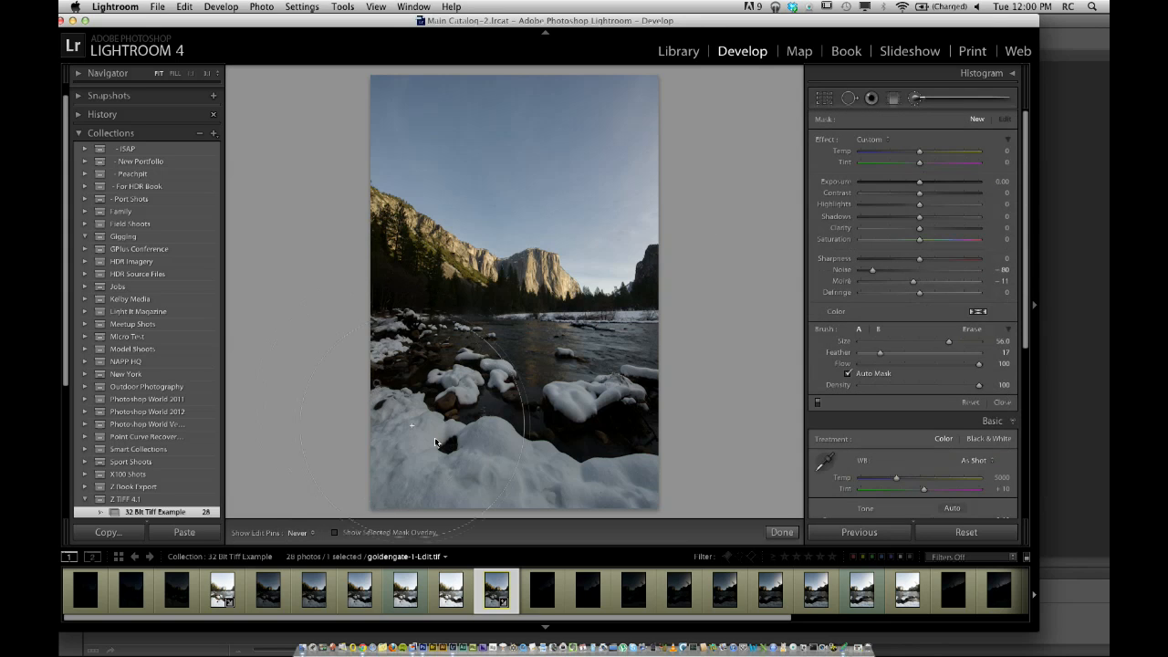
{"action": "mouse_move", "coordinate": [534, 443]}
{"action": "left_mouse_down"}
{"action": "mouse_move", "coordinate": [360, 440]}
{"action": "mouse_move", "coordinate": [541, 492]}
{"action": "mouse_move", "coordinate": [609, 441]}
{"action": "mouse_move", "coordinate": [430, 463]}
{"action": "left_mouse_up"}
{"action": "mouse_move", "coordinate": [923, 185]}
{"action": "left_mouse_down"}
{"action": "mouse_move", "coordinate": [944, 185]}
{"action": "mouse_move", "coordinate": [934, 185]}
{"action": "left_mouse_up"}
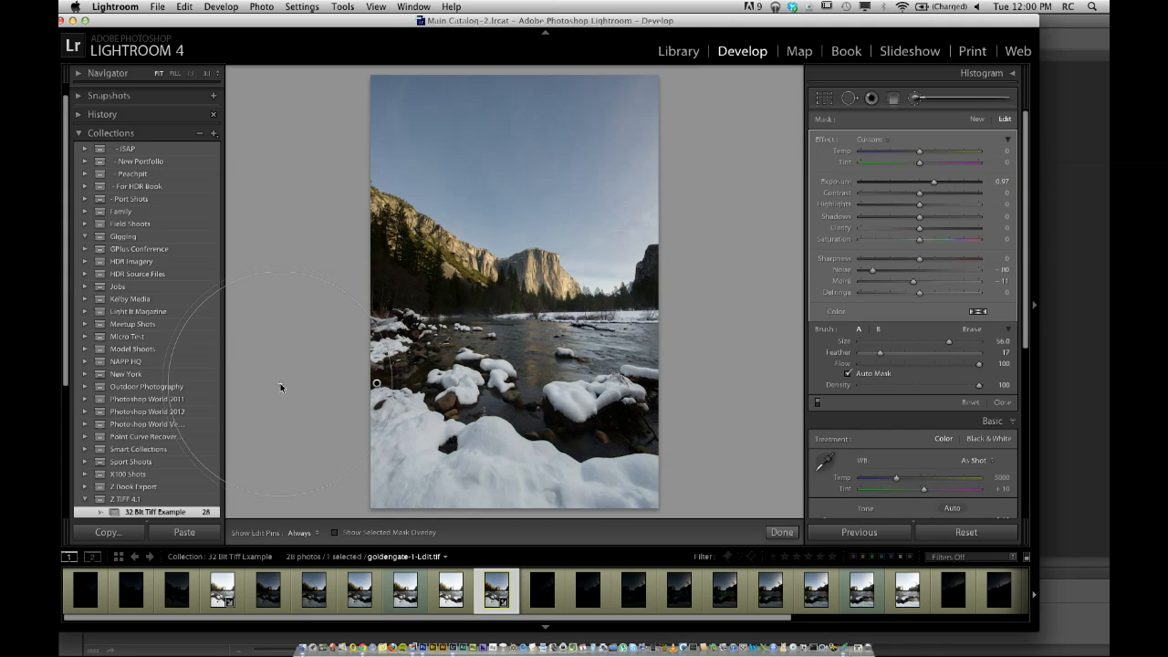
Step: Collapse the Z TIFF 4.1 set, open My Sample Book from Z Book Export in the Book module and look through its pages
{"action": "left_click", "coordinate": [86, 499]}
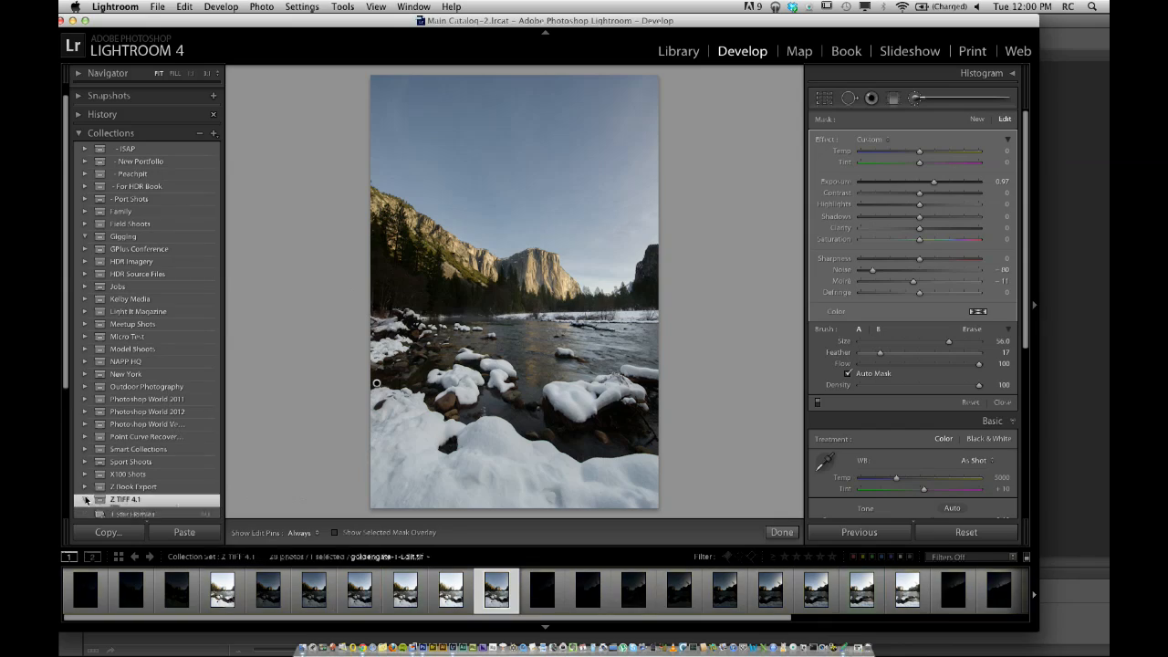
{"action": "left_click", "coordinate": [85, 486]}
{"action": "scroll", "coordinate": [157, 472], "scroll_direction": "down", "scroll_amount": 2}
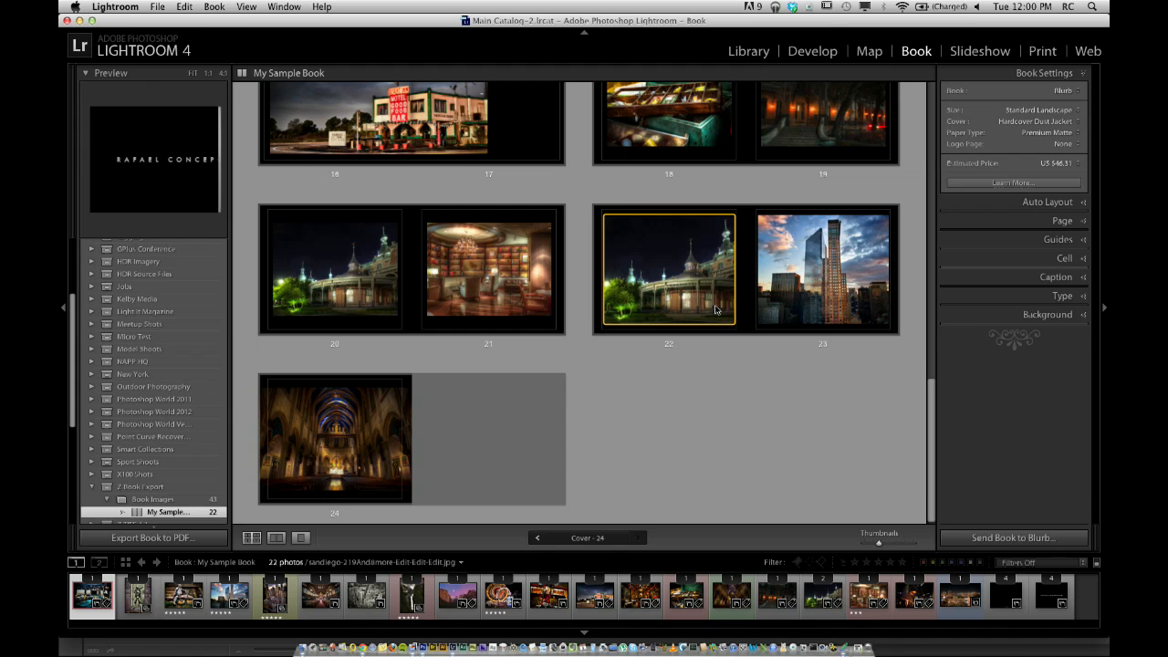
{"action": "scroll", "coordinate": [715, 309], "scroll_direction": "up", "scroll_amount": 15}
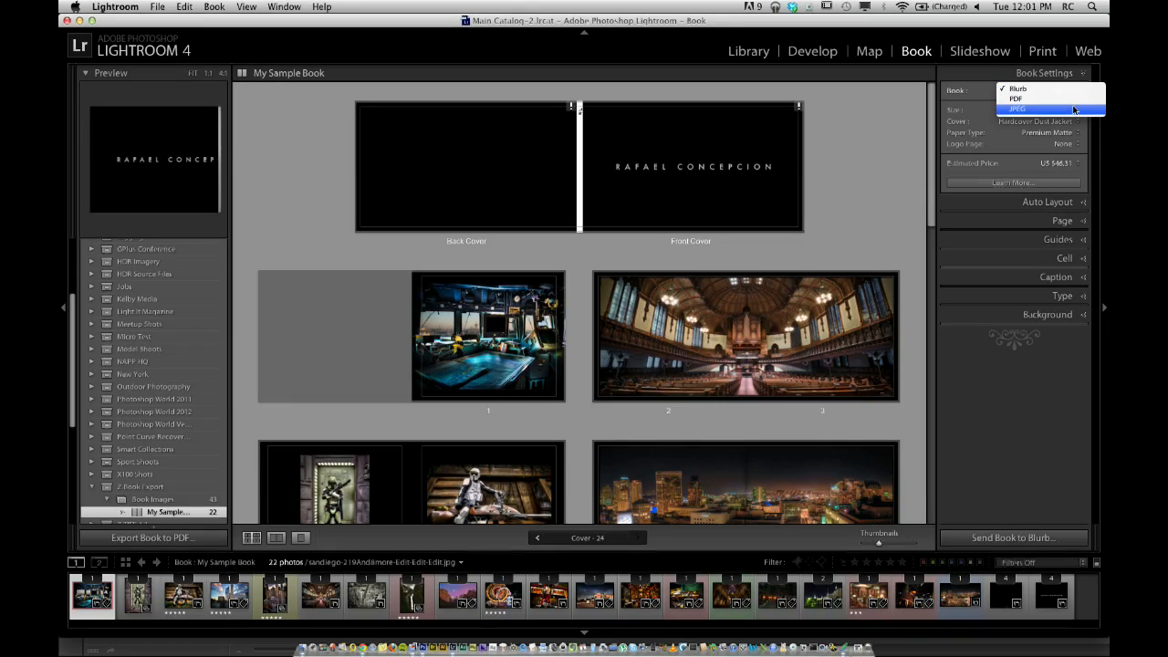
Step: Set the book's output type to JPEG and review its pages from the cover to page 24
{"action": "left_click", "coordinate": [1074, 110]}
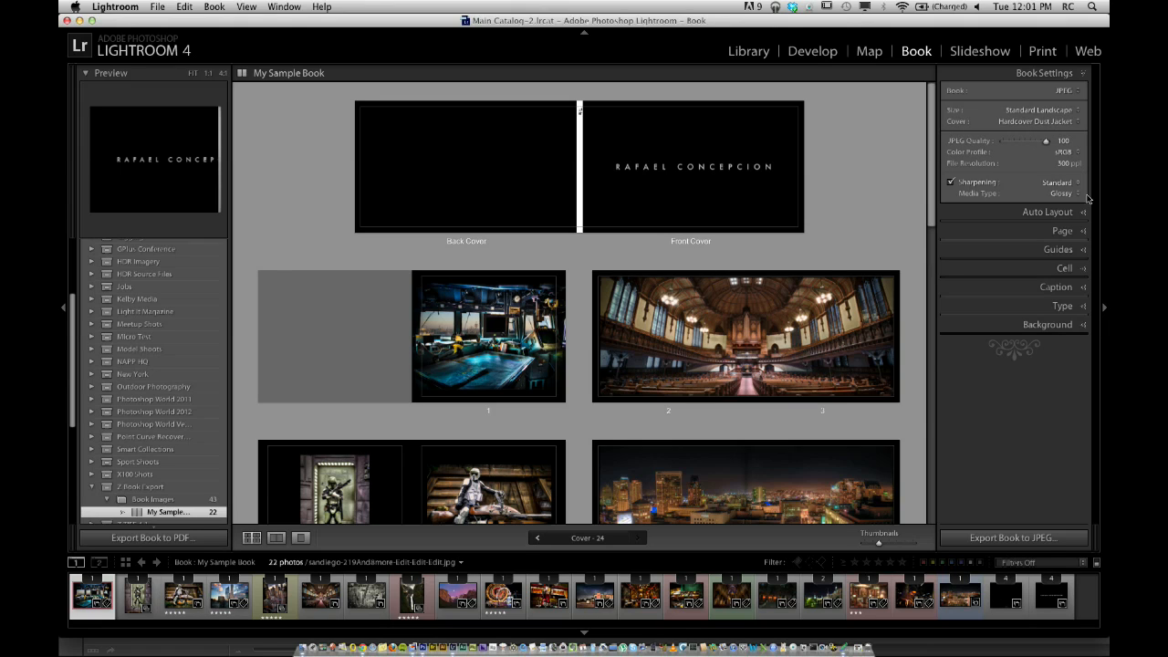
{"action": "scroll", "coordinate": [794, 328], "scroll_direction": "down", "scroll_amount": 5}
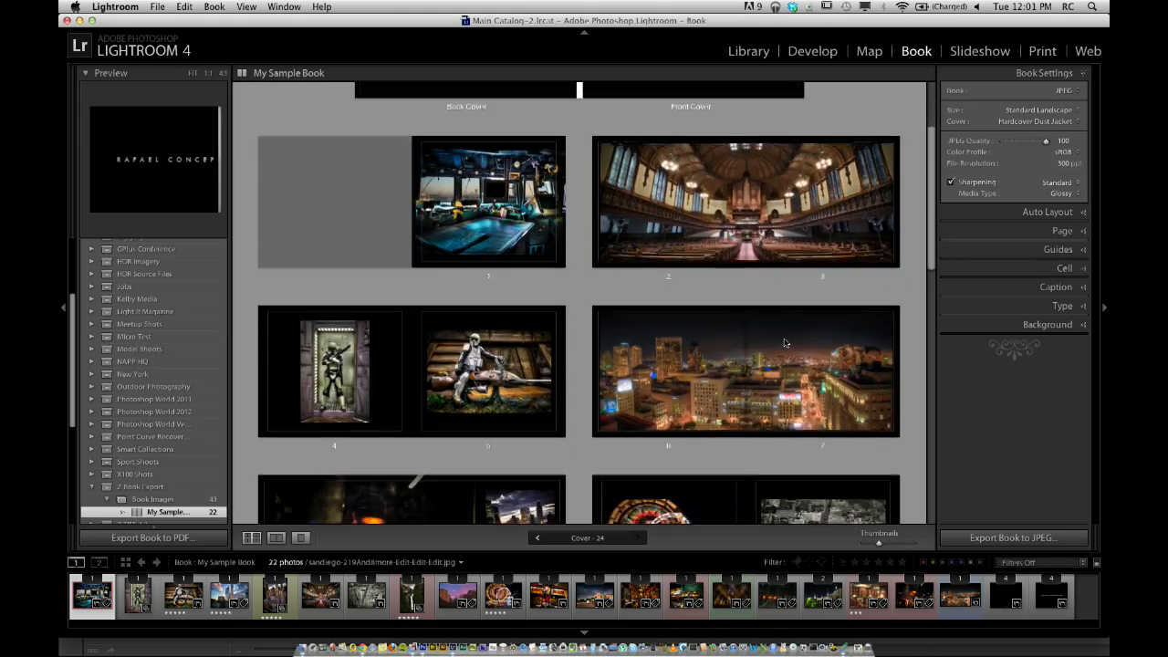
{"action": "scroll", "coordinate": [785, 343], "scroll_direction": "down", "scroll_amount": 4}
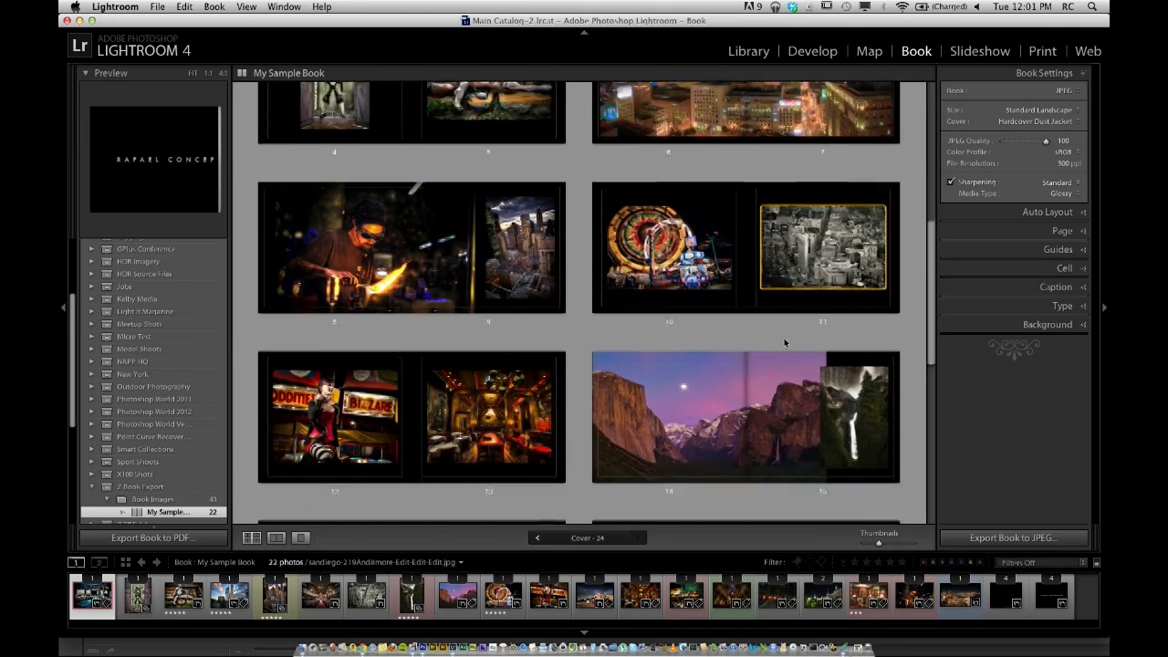
{"action": "scroll", "coordinate": [784, 343], "scroll_direction": "down", "scroll_amount": 15}
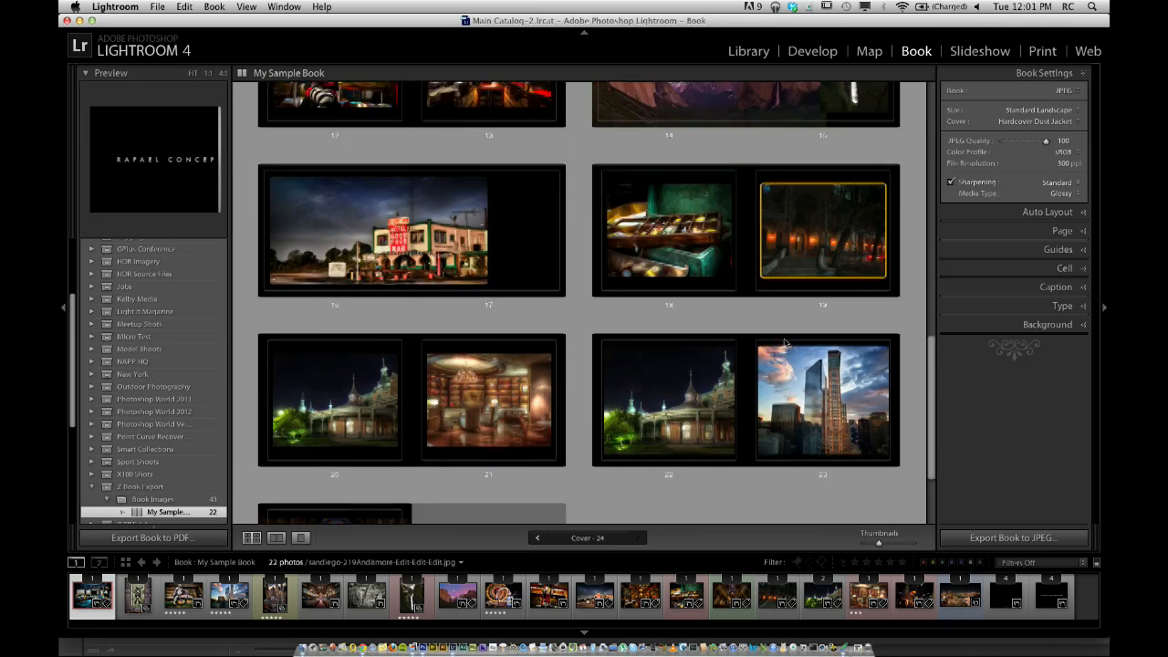
{"action": "scroll", "coordinate": [785, 343], "scroll_direction": "down", "scroll_amount": 1}
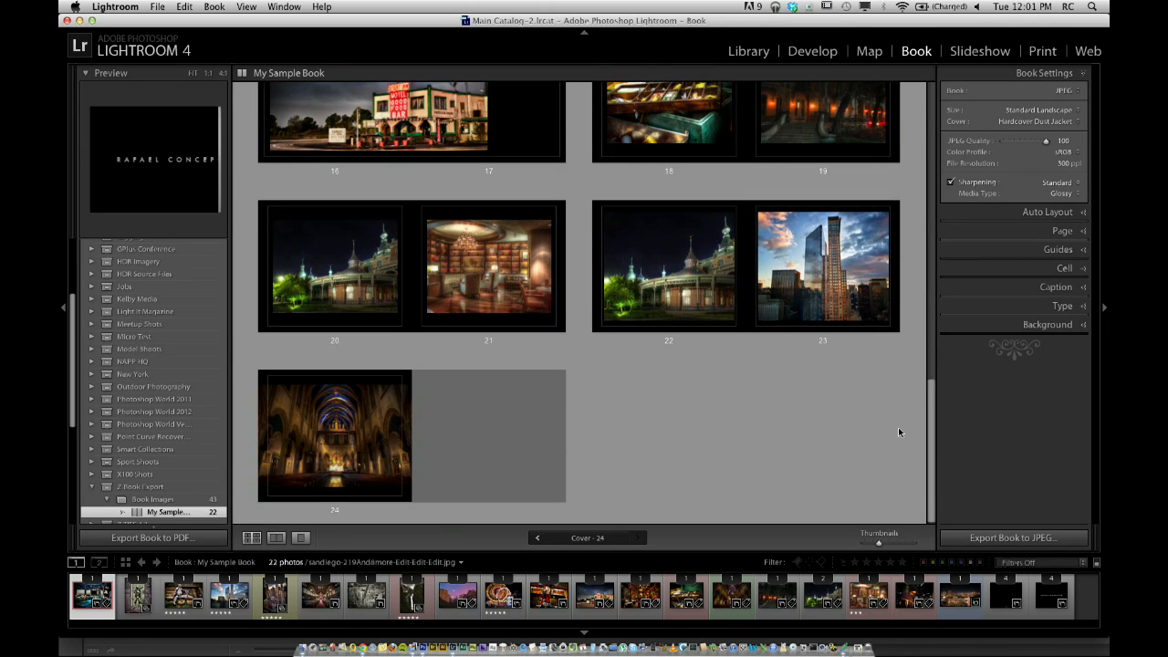
Step: Export the book to JPEG under the name Book1 in a new Desktop folder named To Mpix
{"action": "left_click", "coordinate": [984, 537]}
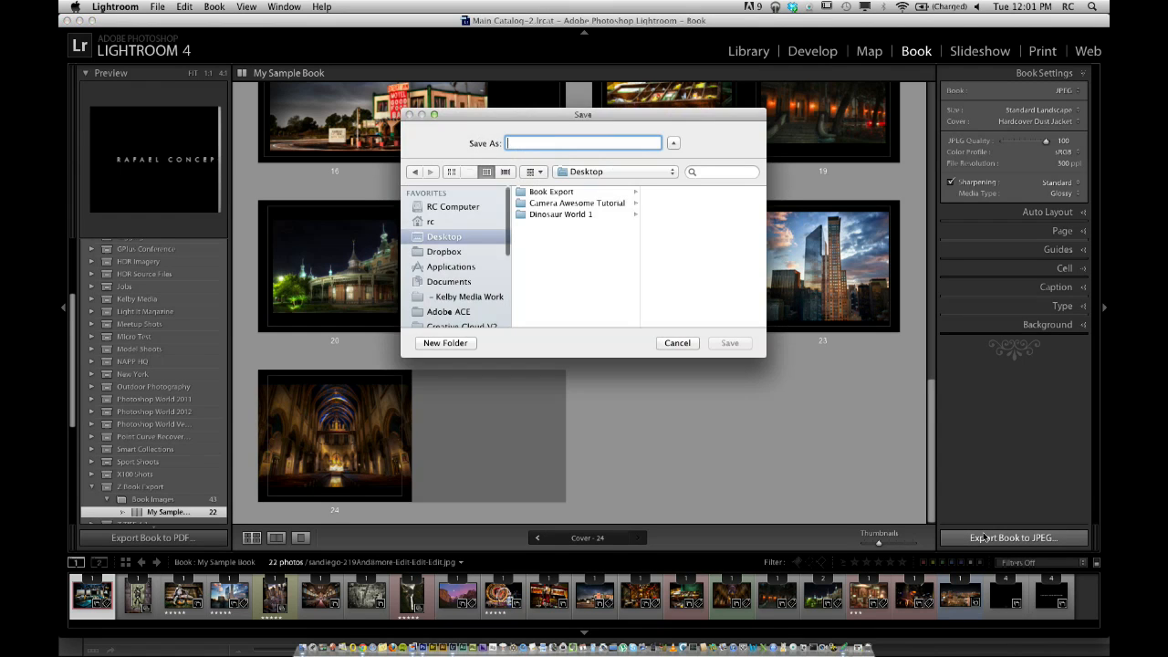
{"action": "left_click", "coordinate": [447, 343]}
{"action": "type", "text": "To Mpix"}
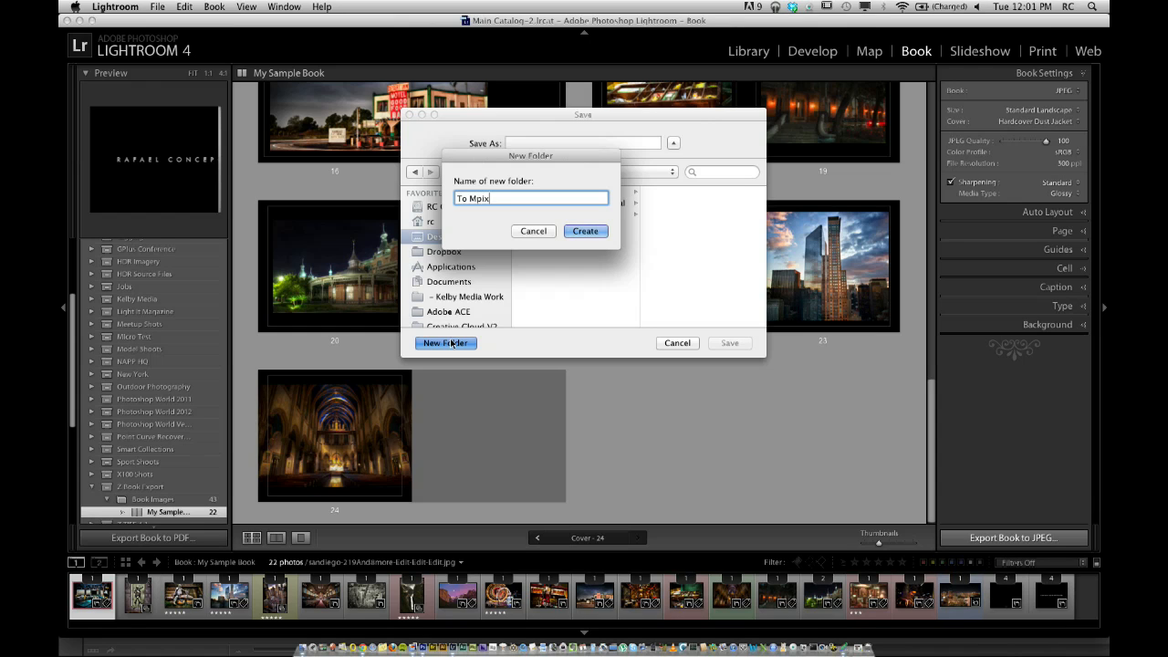
{"action": "left_click", "coordinate": [584, 234]}
{"action": "left_click", "coordinate": [594, 143]}
{"action": "type", "text": "Book1"}
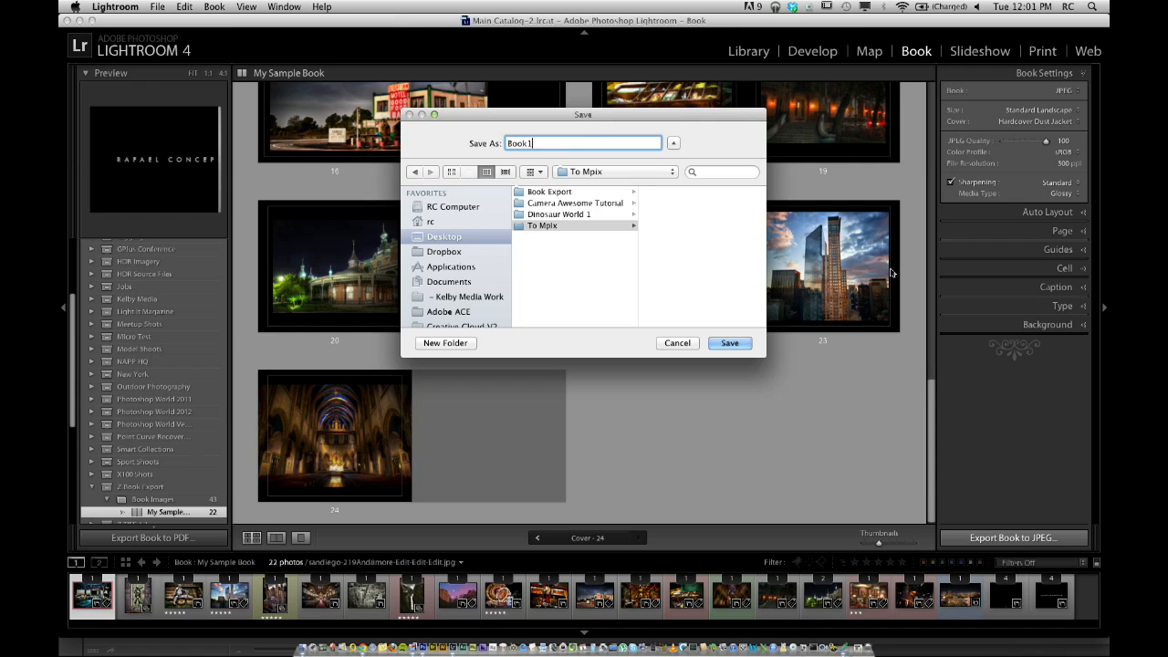
{"action": "left_click", "coordinate": [730, 343]}
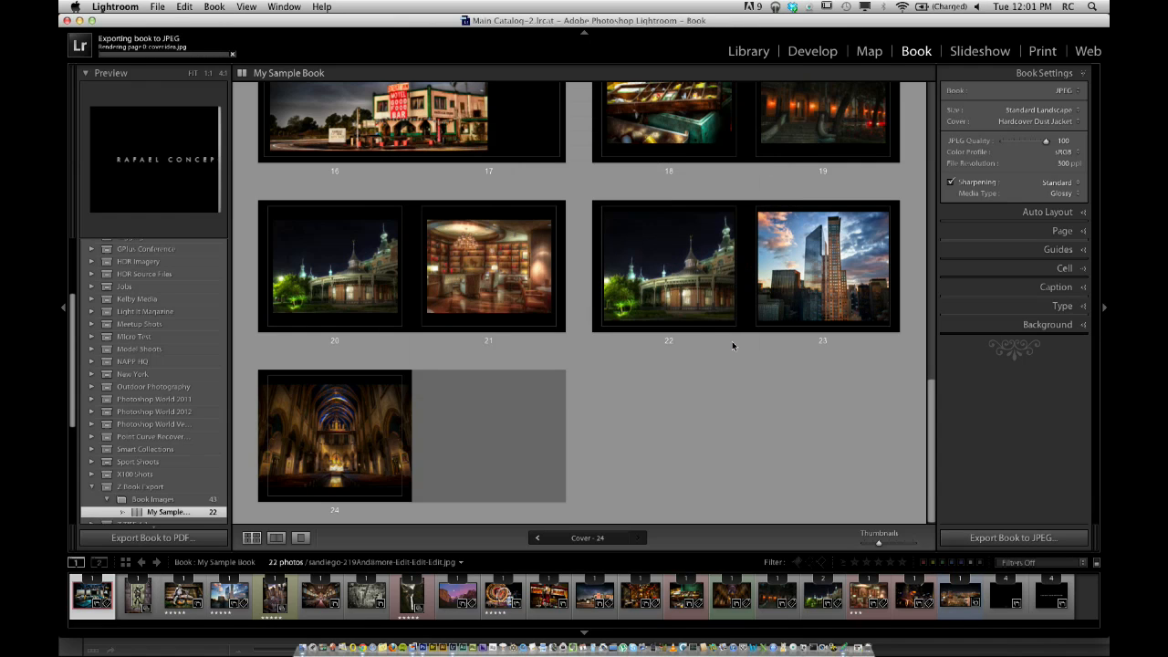